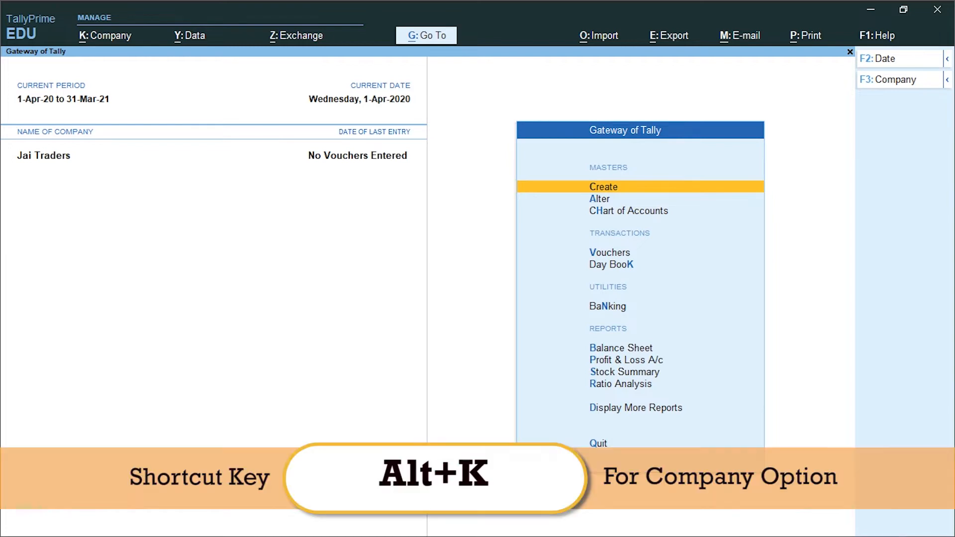
Step: Open the company features for Jai Traders and check the accounting and inventory settings down to Enable Job Costing
{"action": "key", "text": "alt+k"}
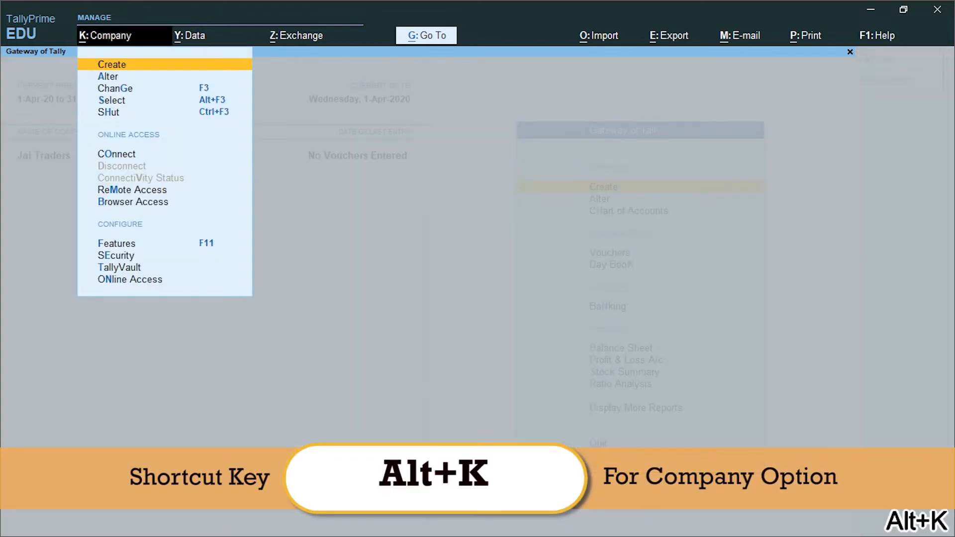
{"action": "key", "text": "Down"}
{"action": "key", "text": "Down"}
{"action": "key", "text": "Down"}
{"action": "key", "text": "Down"}
{"action": "key", "text": "Down"}
{"action": "key", "text": "Down"}
{"action": "key", "text": "Down"}
{"action": "key", "text": "Down"}
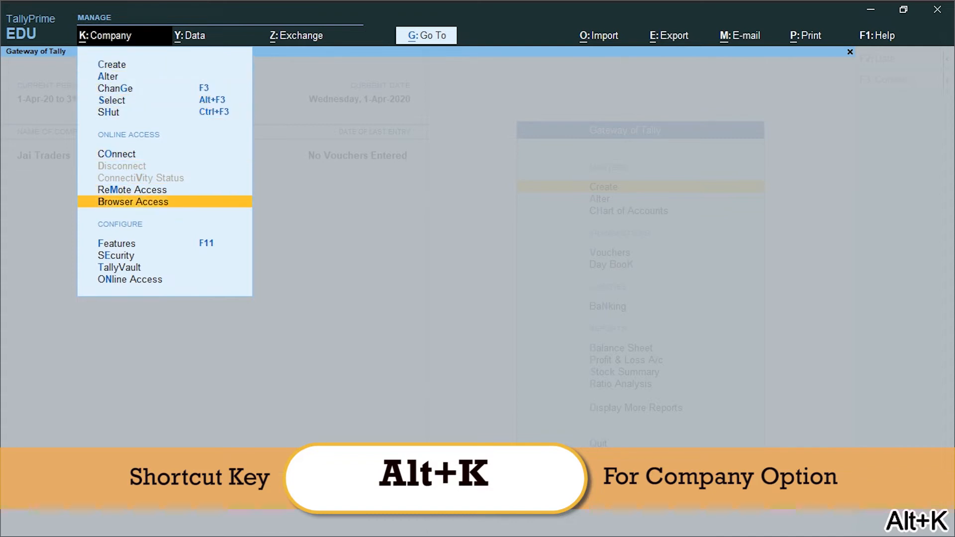
{"action": "key", "text": "Down"}
{"action": "key", "text": "Up"}
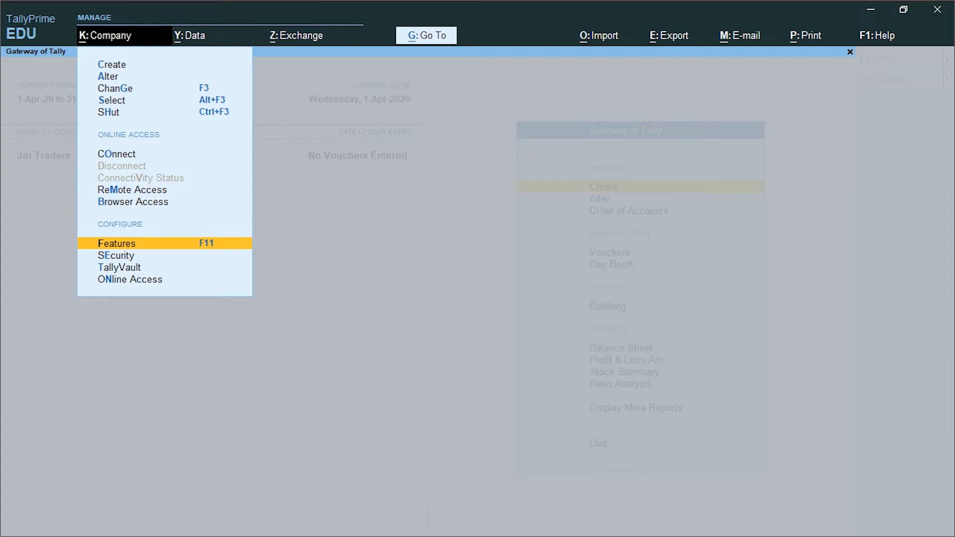
{"action": "key", "text": "F11"}
{"action": "key", "text": "Down"}
{"action": "key", "text": "Down"}
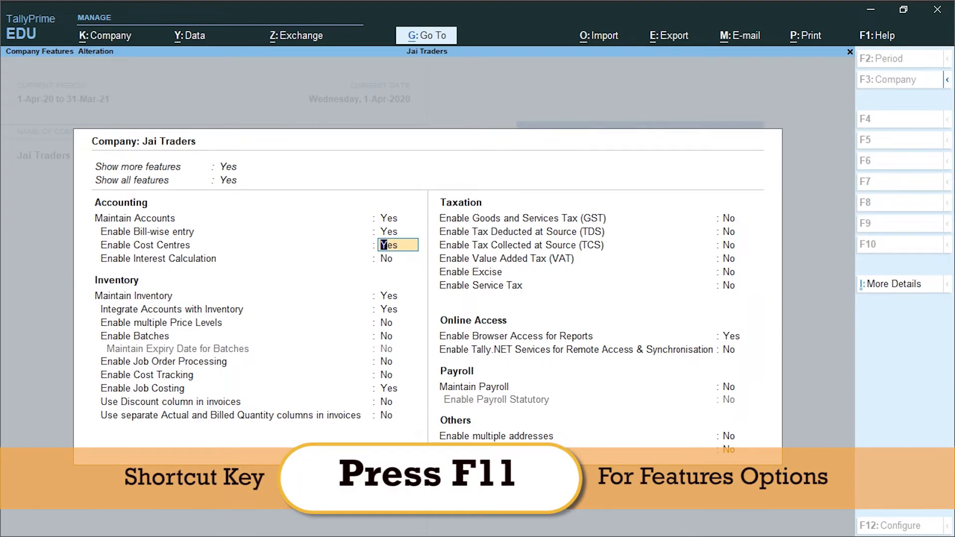
{"action": "key", "text": "Down"}
{"action": "key", "text": "Down"}
{"action": "key", "text": "Down"}
{"action": "key", "text": "Down"}
{"action": "key", "text": "Down"}
{"action": "key", "text": "Down"}
{"action": "key", "text": "Down"}
{"action": "key", "text": "Down"}
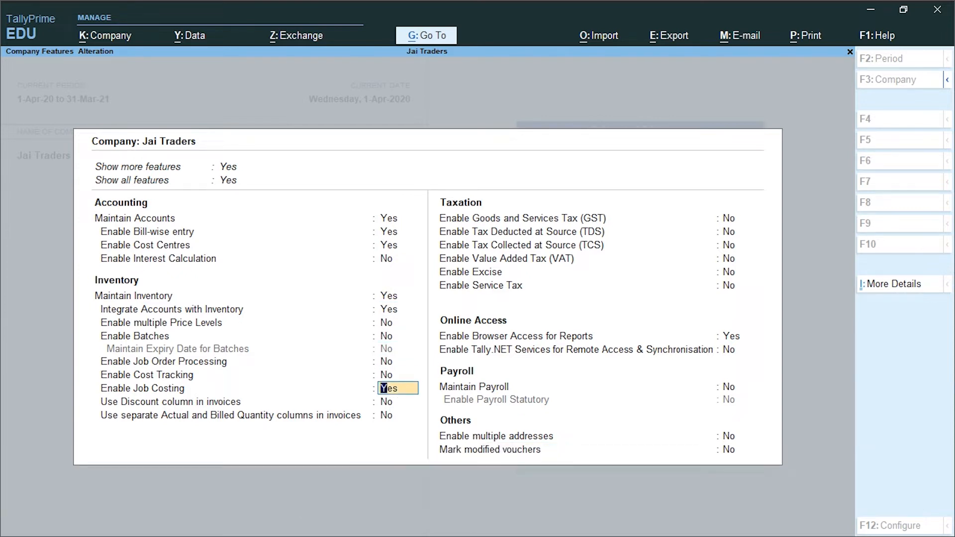
Step: Go through the remaining inventory, taxation, online access, payroll and other features, then accept the company features
{"action": "key", "text": "Down"}
{"action": "key", "text": "Down"}
{"action": "key", "text": "Down"}
{"action": "key", "text": "Down"}
{"action": "key", "text": "Down"}
{"action": "key", "text": "Down"}
{"action": "key", "text": "Down"}
{"action": "key", "text": "Down"}
{"action": "key", "text": "Down"}
{"action": "key", "text": "Down"}
{"action": "key", "text": "Down"}
{"action": "key", "text": "Down"}
{"action": "key", "text": "Down"}
{"action": "key", "text": "Return"}
{"action": "key", "text": "Return"}
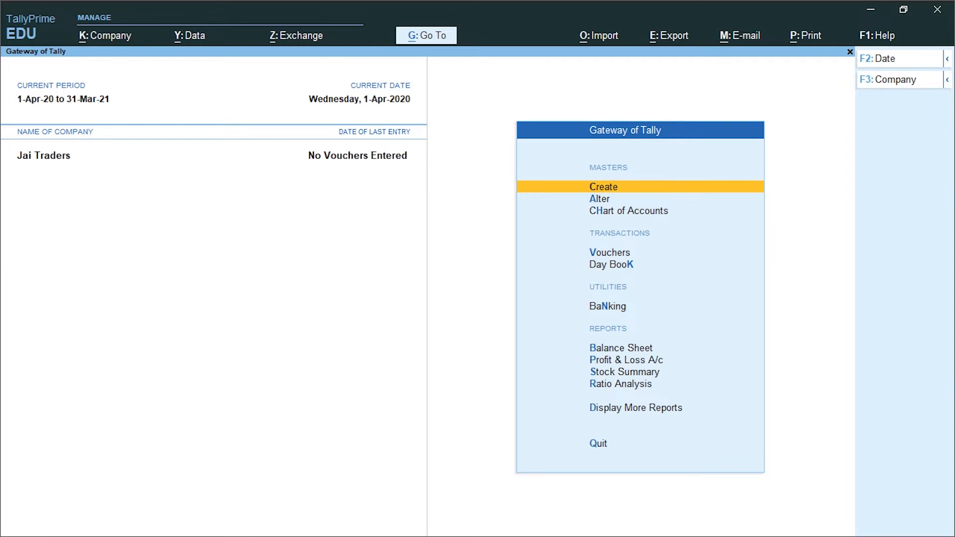
Step: Start a new cost centre master, name it Product -1 and leave the alias blank
{"action": "key", "text": "Return"}
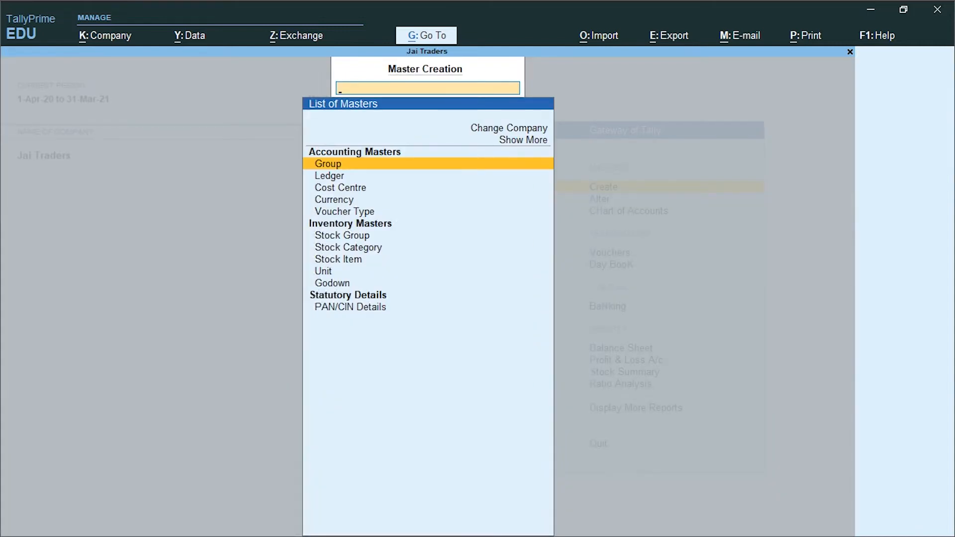
{"action": "key", "text": "Down"}
{"action": "key", "text": "Down"}
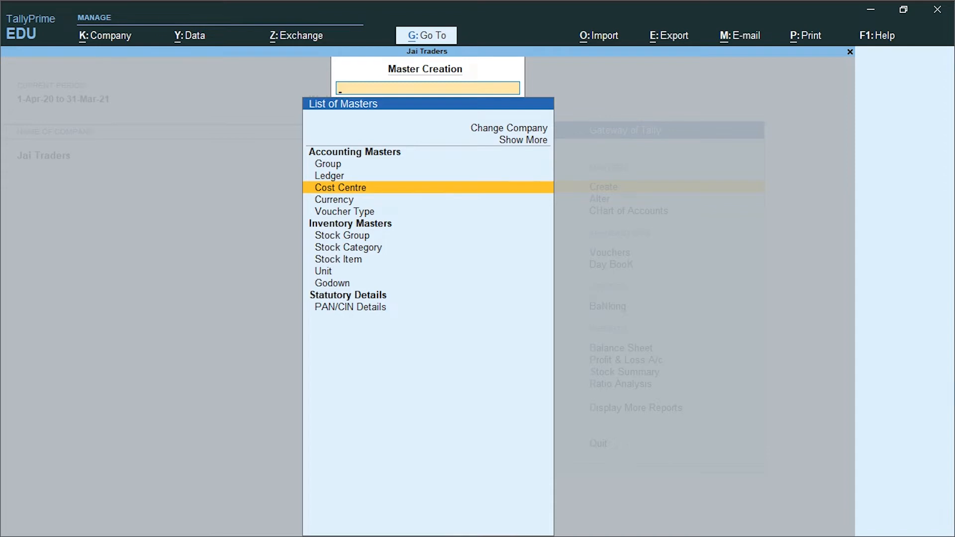
{"action": "key", "text": "Return"}
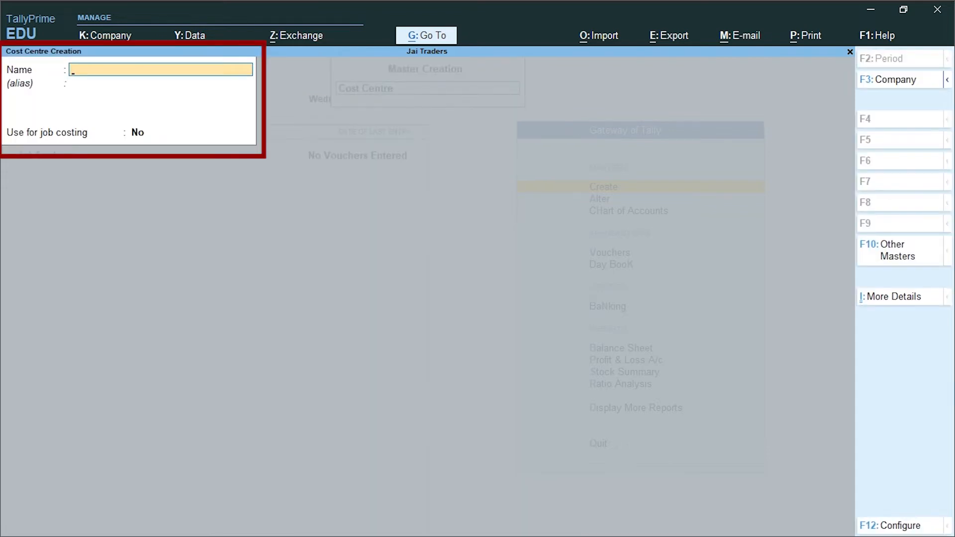
{"action": "type", "text": "P"}
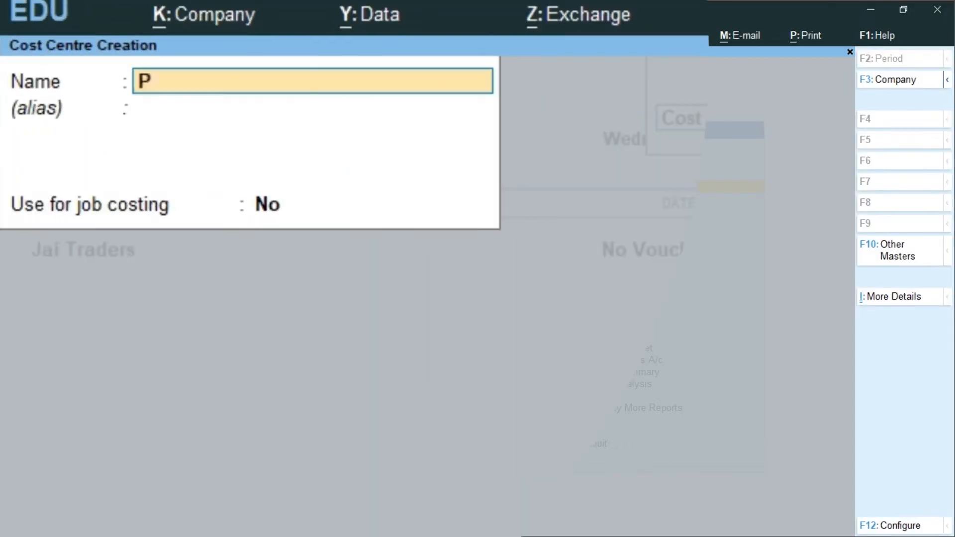
{"action": "type", "text": "rody"}
{"action": "key", "text": "BackSpace"}
{"action": "type", "text": "uct"}
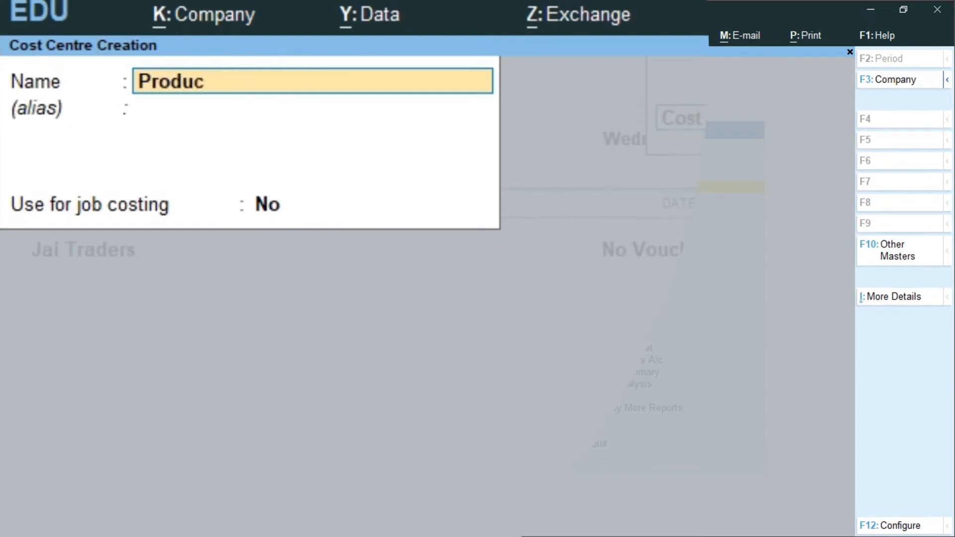
{"action": "type", "text": " -1"}
{"action": "key", "text": "Return"}
{"action": "key", "text": "Return"}
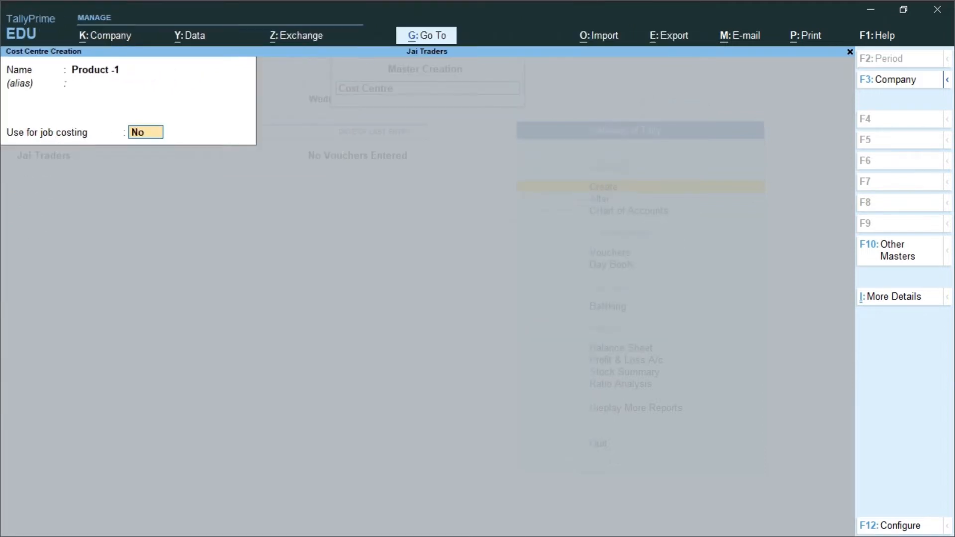
Step: Check the cost centre configuration, including Set Job Costing for Cost Centres, and return to the cost centre form
{"action": "key", "text": "F12"}
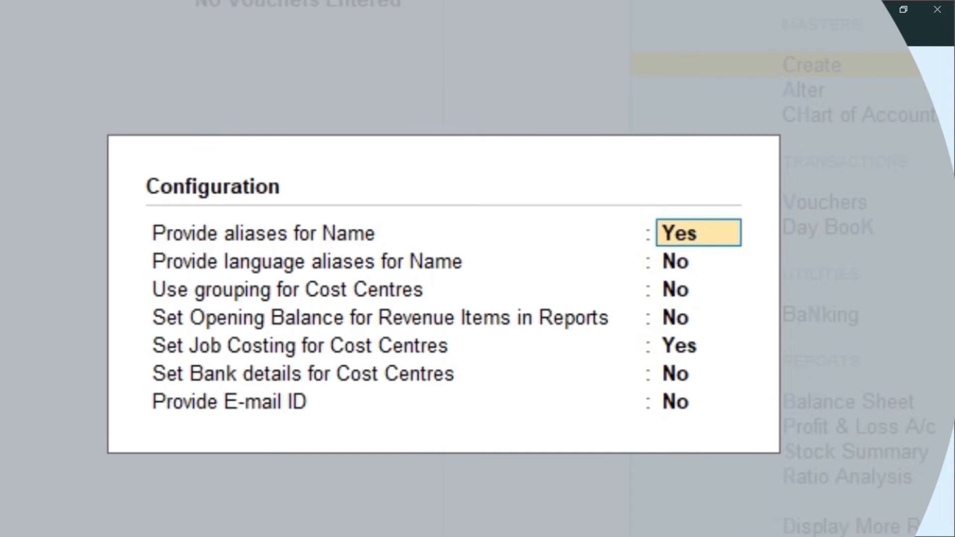
{"action": "key", "text": "Return"}
{"action": "key", "text": "Return"}
{"action": "key", "text": "Return"}
{"action": "key", "text": "Return"}
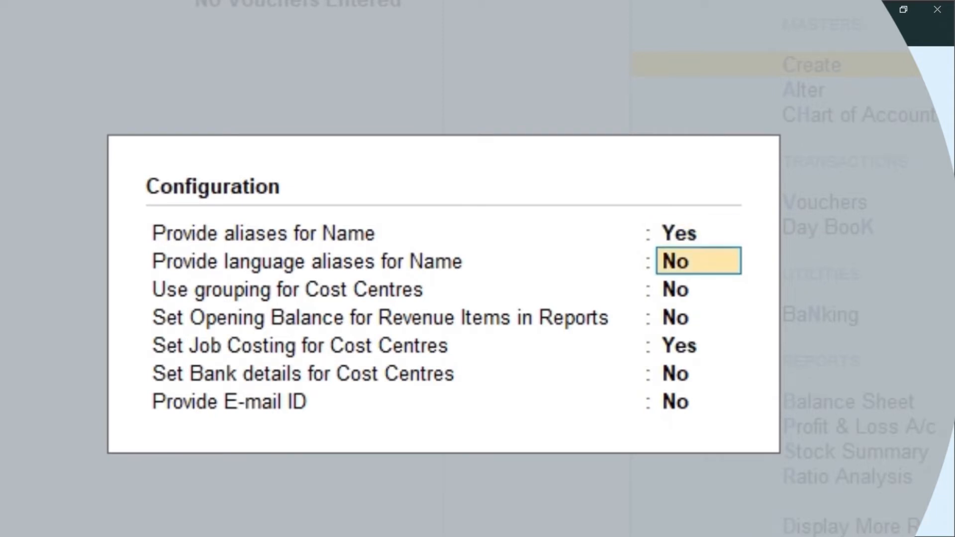
{"action": "key", "text": "Return"}
{"action": "key", "text": "Return"}
{"action": "key", "text": "Return"}
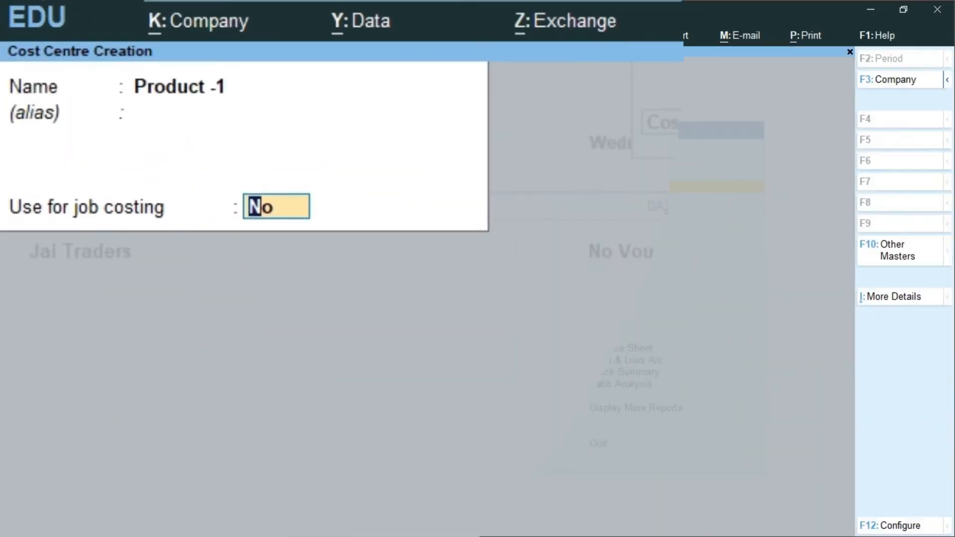
Step: Set Use for job costing to Yes for Product -1 and save the cost centre
{"action": "type", "text": "y"}
{"action": "key", "text": "Return"}
{"action": "type", "text": "y"}
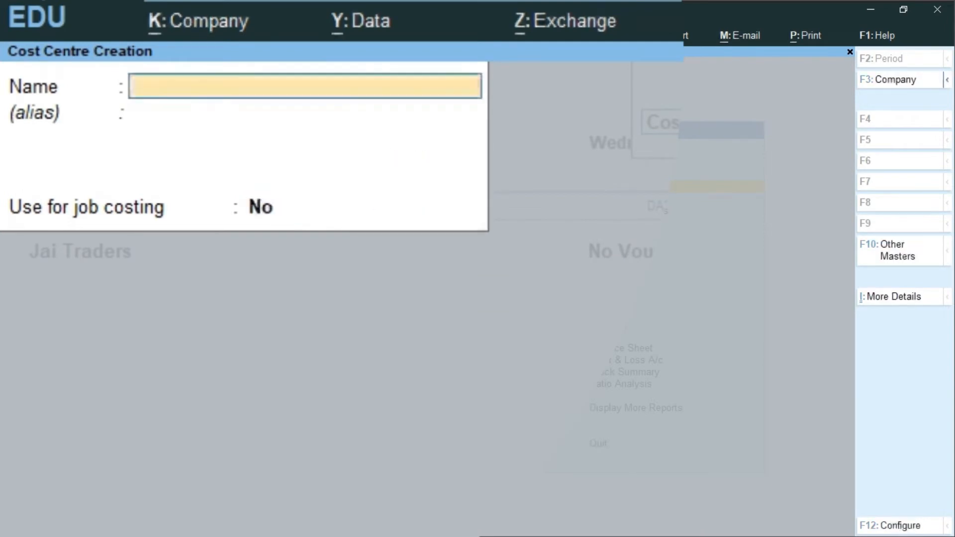
Step: Create a second cost centre named Product -2 with Use for job costing set to Yes, then leave cost centre creation
{"action": "type", "text": "P"}
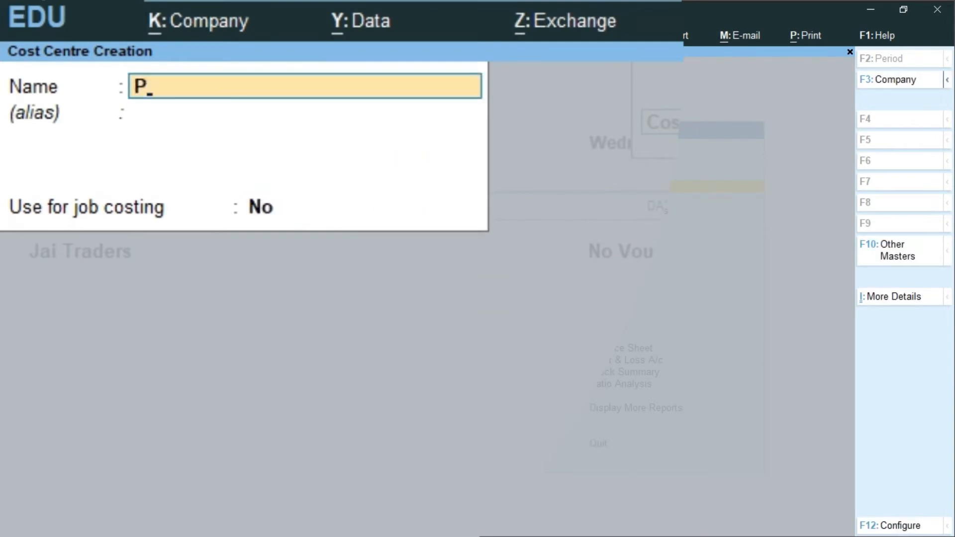
{"action": "type", "text": "roduct -2"}
{"action": "key", "text": "Return"}
{"action": "key", "text": "Return"}
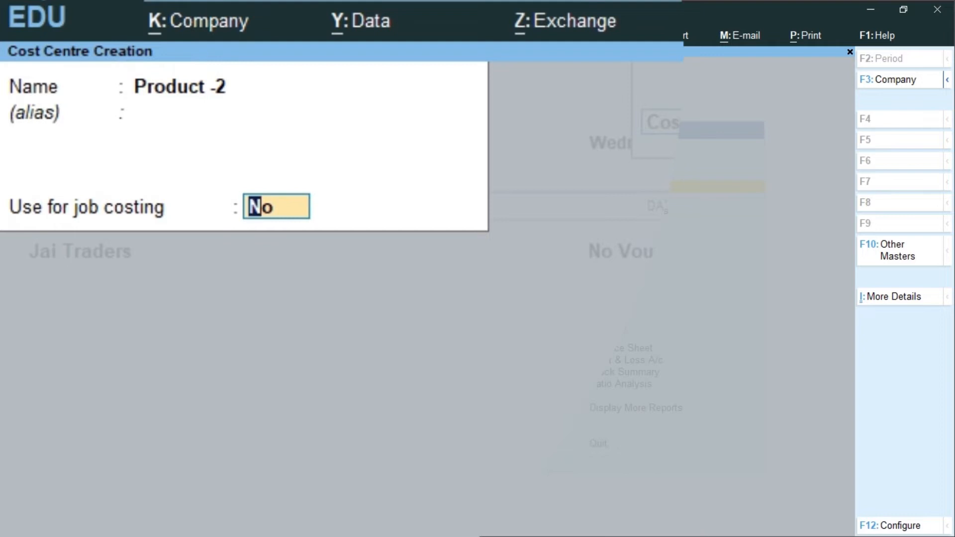
{"action": "type", "text": "y"}
{"action": "key", "text": "Return"}
{"action": "key", "text": "y"}
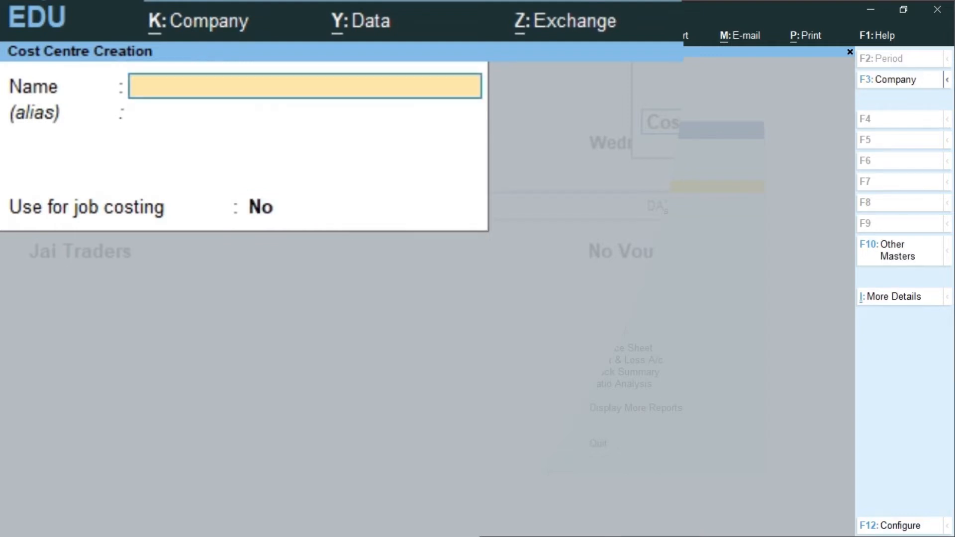
{"action": "key", "text": "Escape"}
{"action": "key", "text": "y"}
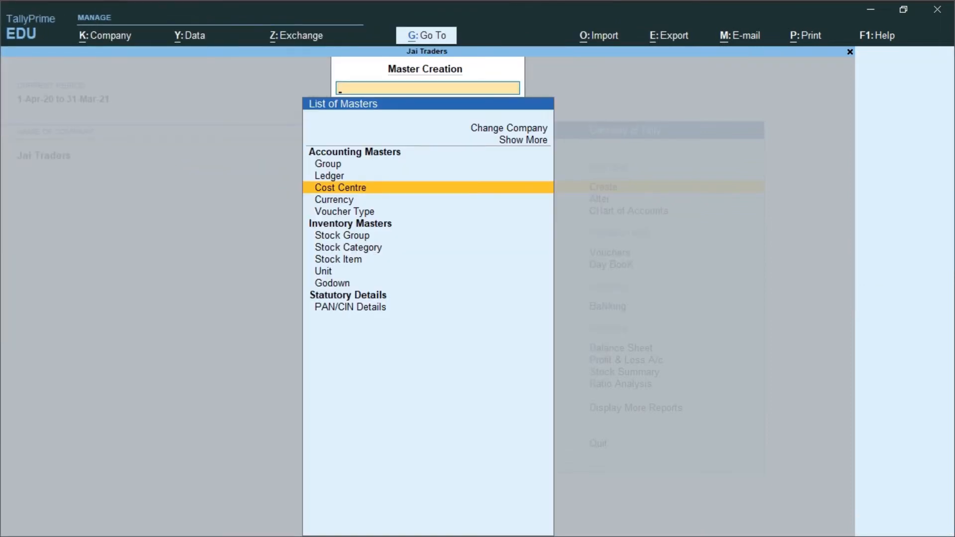
Step: Start a new godown master named Delhi, placed under Primary
{"action": "key", "text": "Down"}
{"action": "key", "text": "Down"}
{"action": "key", "text": "Down"}
{"action": "key", "text": "Down"}
{"action": "key", "text": "Down"}
{"action": "key", "text": "Down"}
{"action": "key", "text": "Down"}
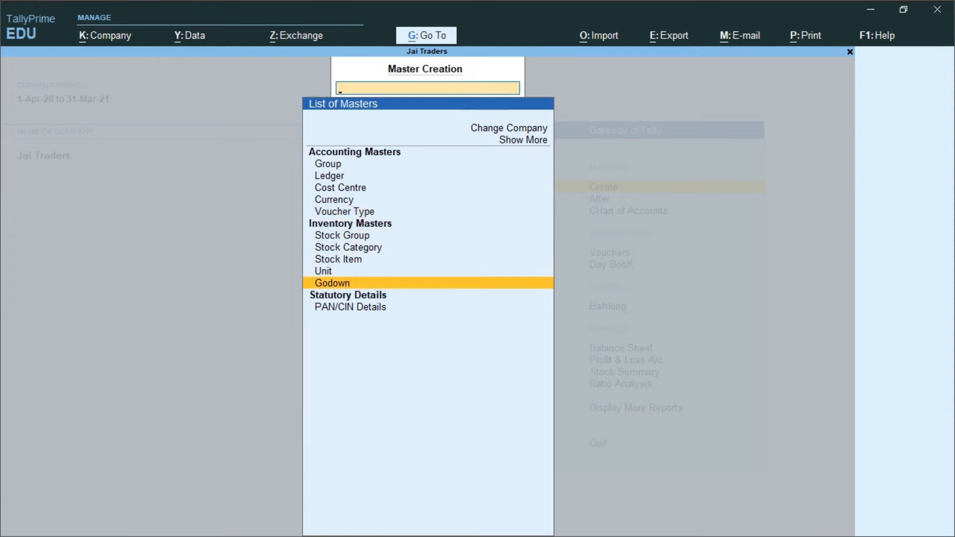
{"action": "key", "text": "Return"}
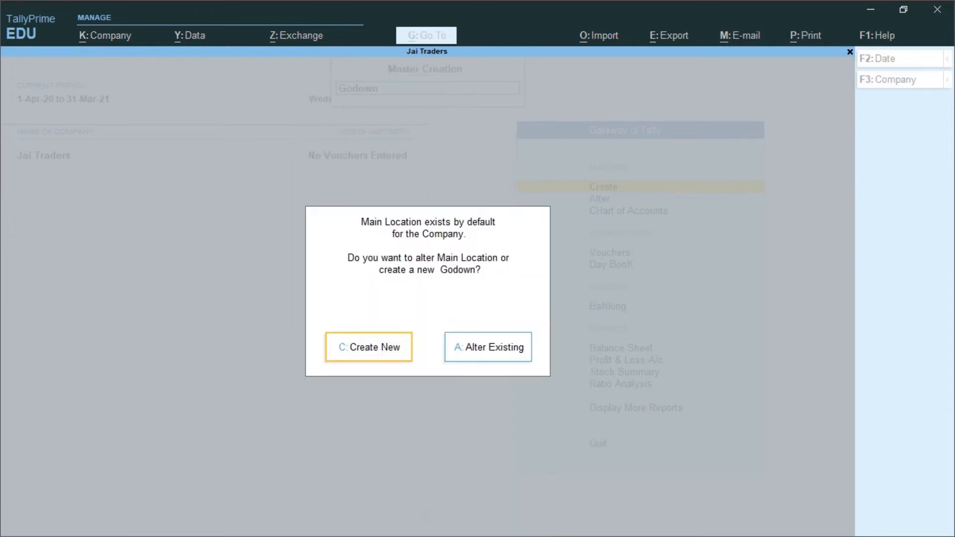
{"action": "key", "text": "Return"}
{"action": "type", "text": "Delhi"}
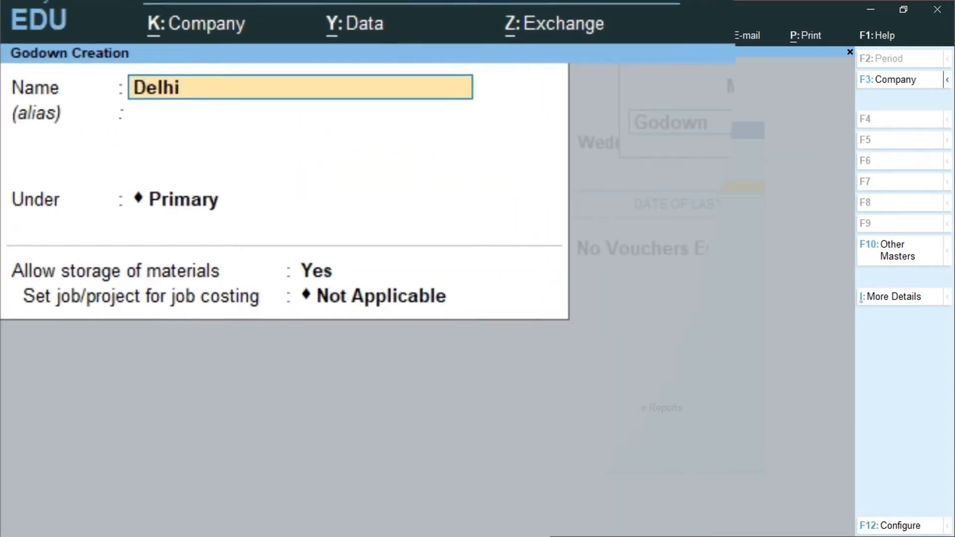
{"action": "key", "text": "Return"}
{"action": "key", "text": "Return"}
{"action": "key", "text": "Return"}
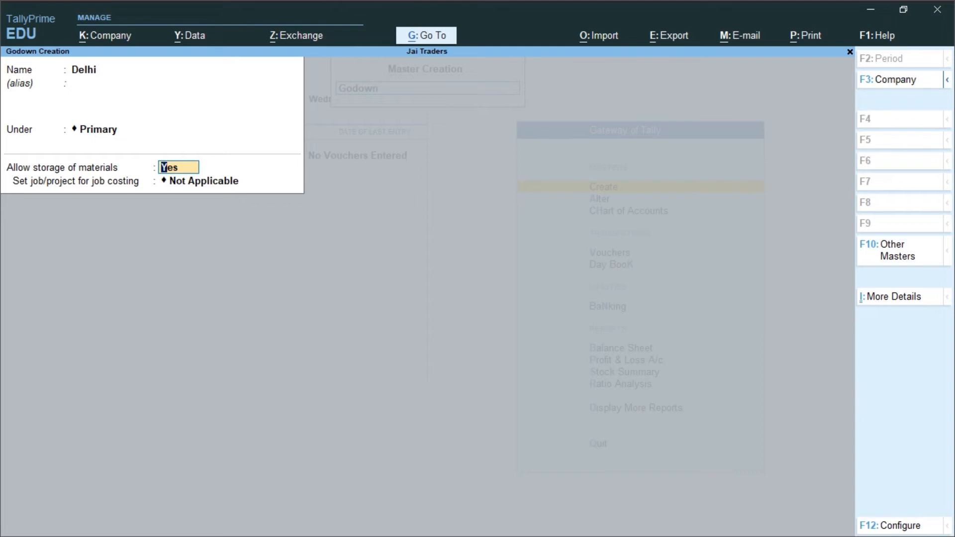
Step: Keep storage of materials allowed for the Delhi godown, assign Product -1 as its job costing project and save it
{"action": "key", "text": "Return"}
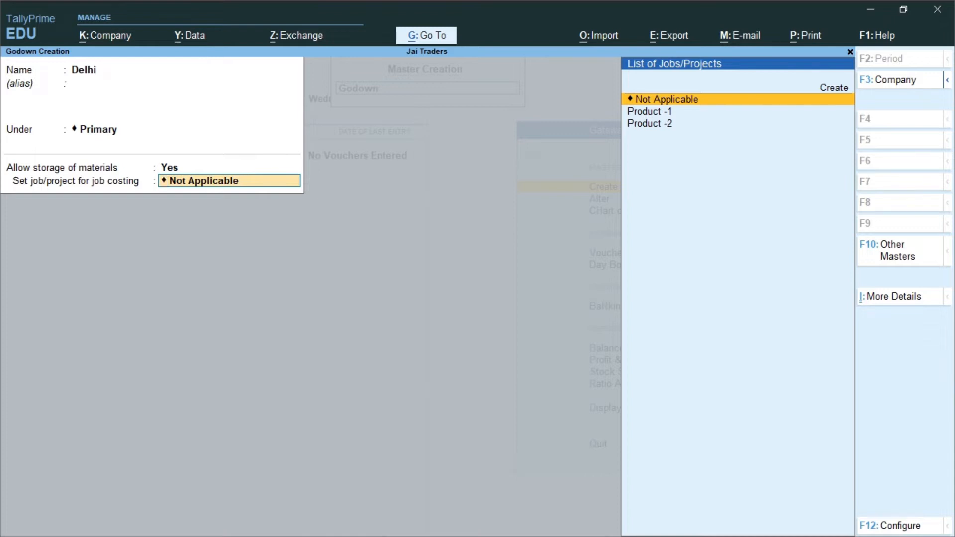
{"action": "key", "text": "Down"}
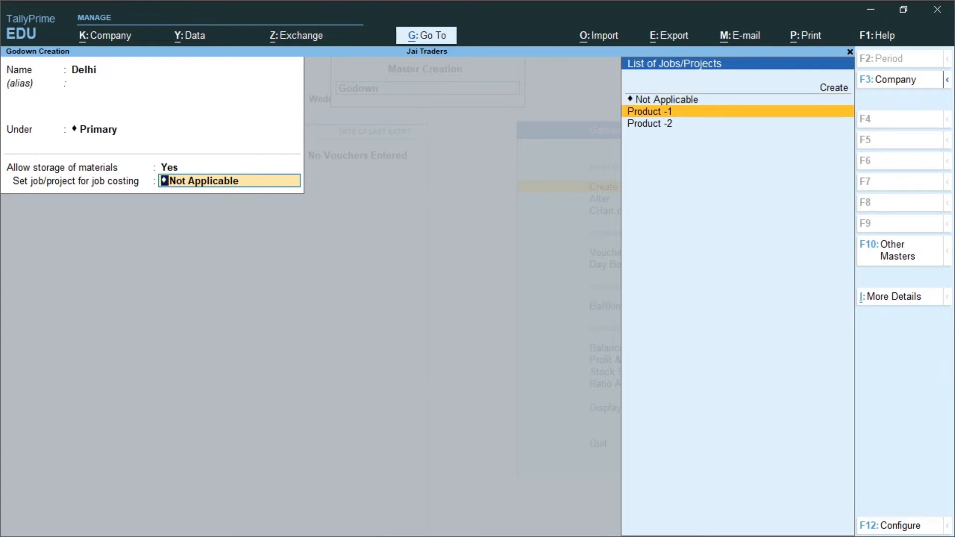
{"action": "key", "text": "Return"}
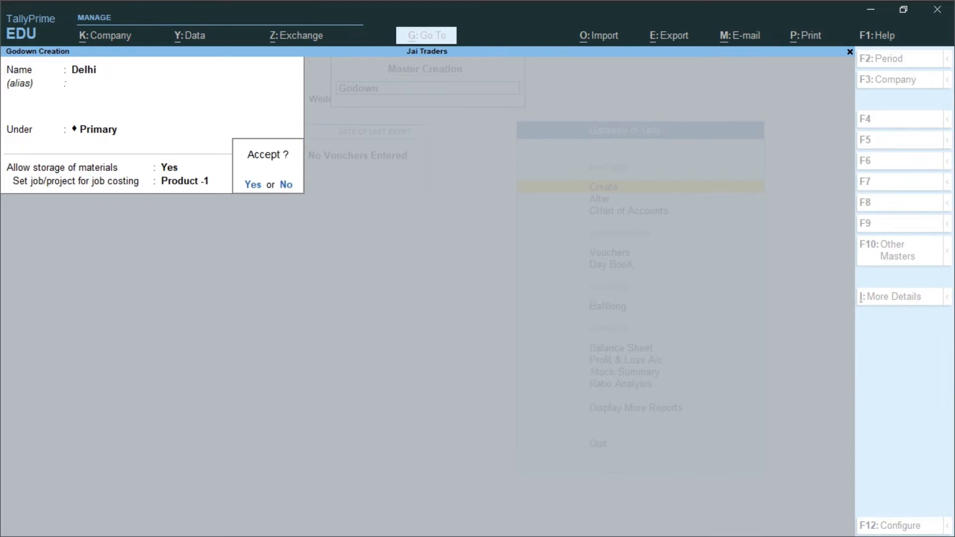
{"action": "key", "text": "Return"}
Step: Create a godown named Mumbai under Primary with Product -2 as its job costing project, then leave godown creation
{"action": "type", "text": "Mumbai"}
{"action": "key", "text": "Return"}
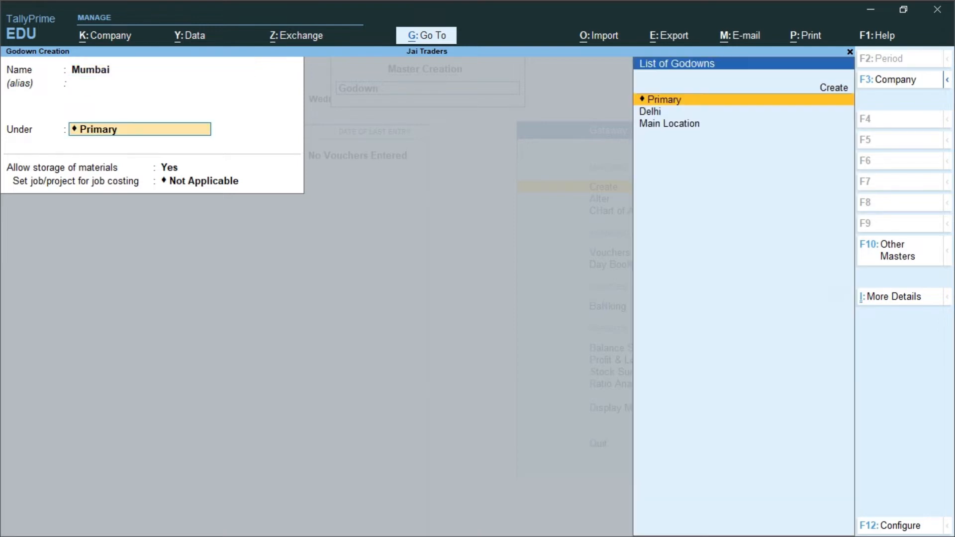
{"action": "key", "text": "Return"}
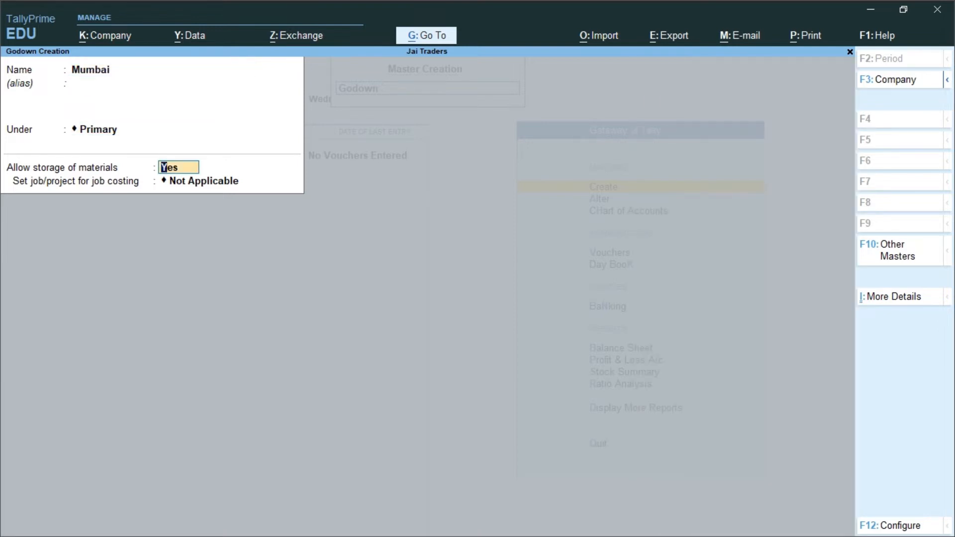
{"action": "key", "text": "Return"}
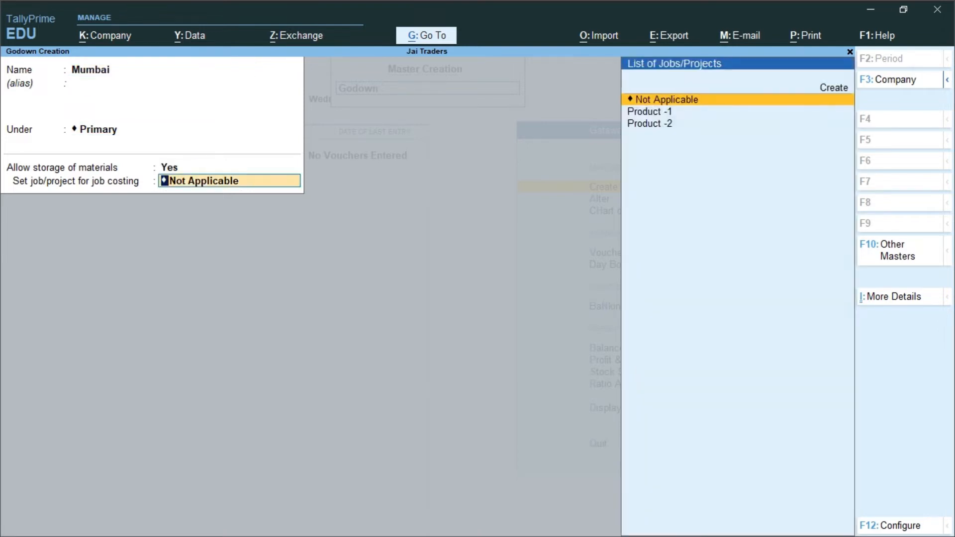
{"action": "key", "text": "Down"}
{"action": "key", "text": "Down"}
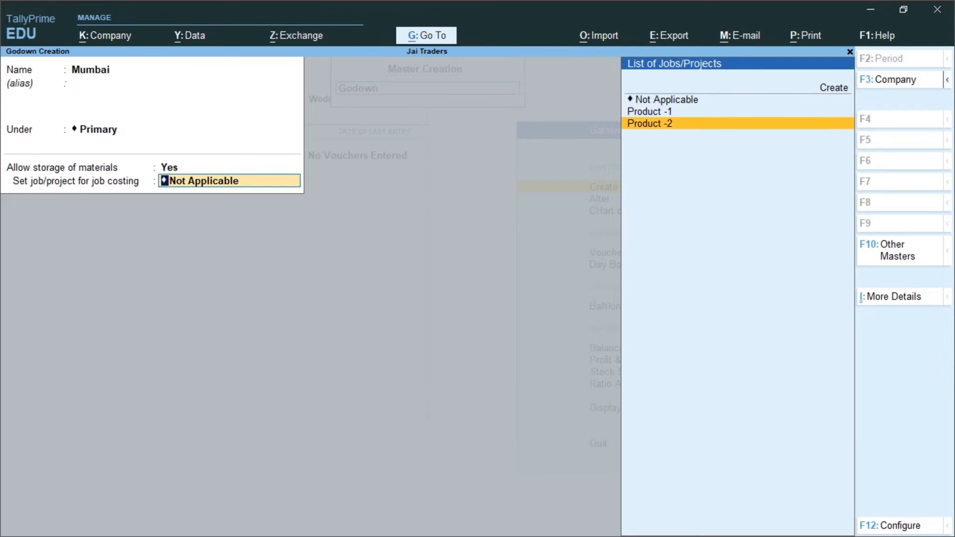
{"action": "key", "text": "Return"}
{"action": "key", "text": "Return"}
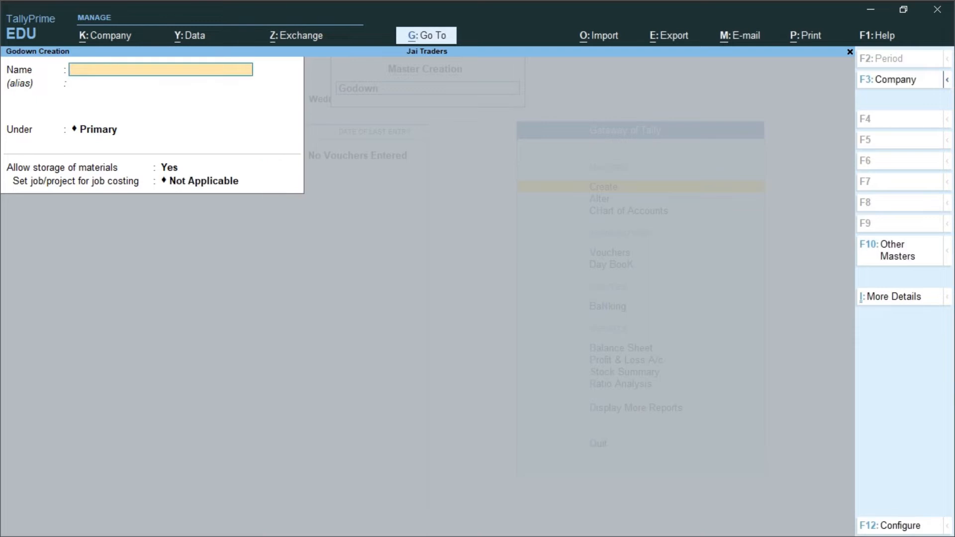
{"action": "key", "text": "Escape"}
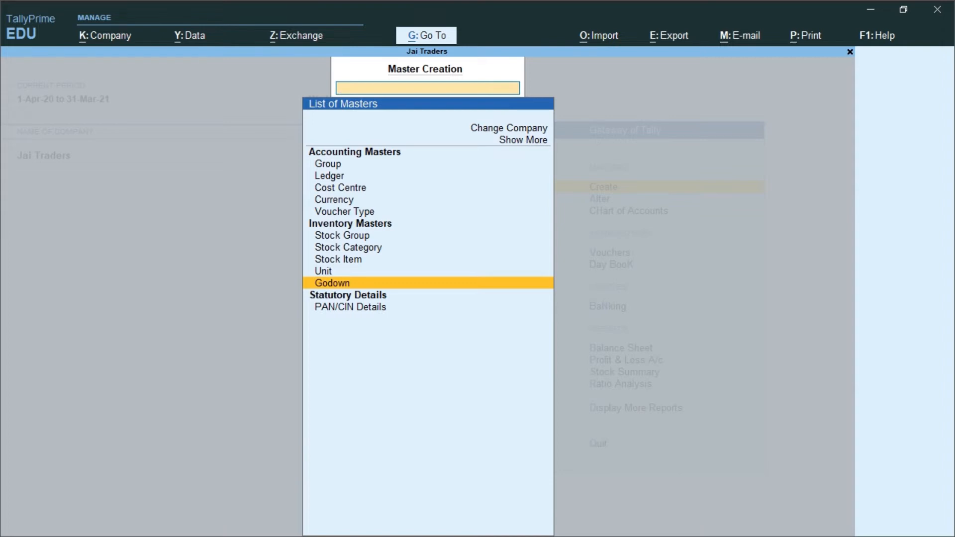
Step: Create a stock group named Raw Material under Primary, with Should quantities of items be added kept at No
{"action": "key", "text": "Up"}
{"action": "key", "text": "Up"}
{"action": "key", "text": "Up"}
{"action": "key", "text": "Up"}
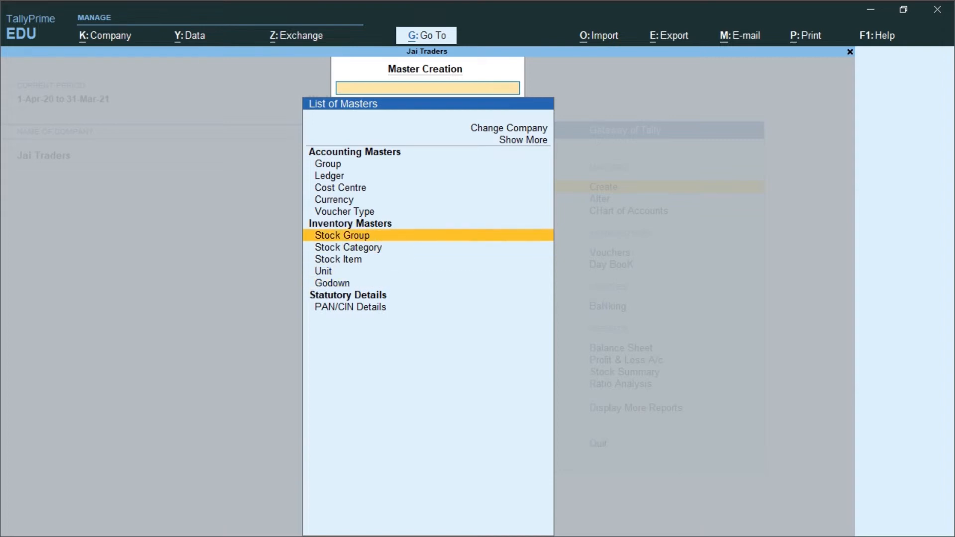
{"action": "key", "text": "Return"}
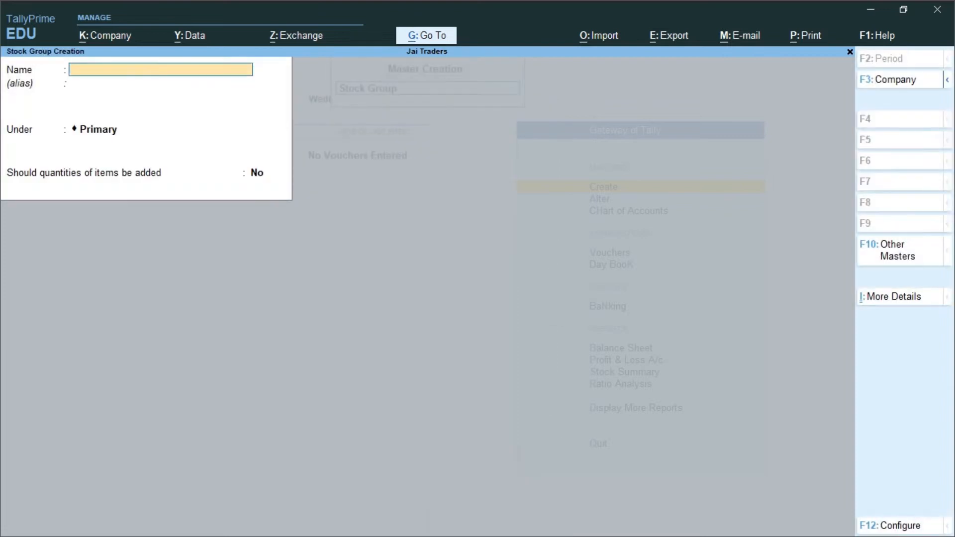
{"action": "type", "text": "Raw Materia"}
{"action": "key", "text": "Return"}
{"action": "key", "text": "Return"}
{"action": "key", "text": "Return"}
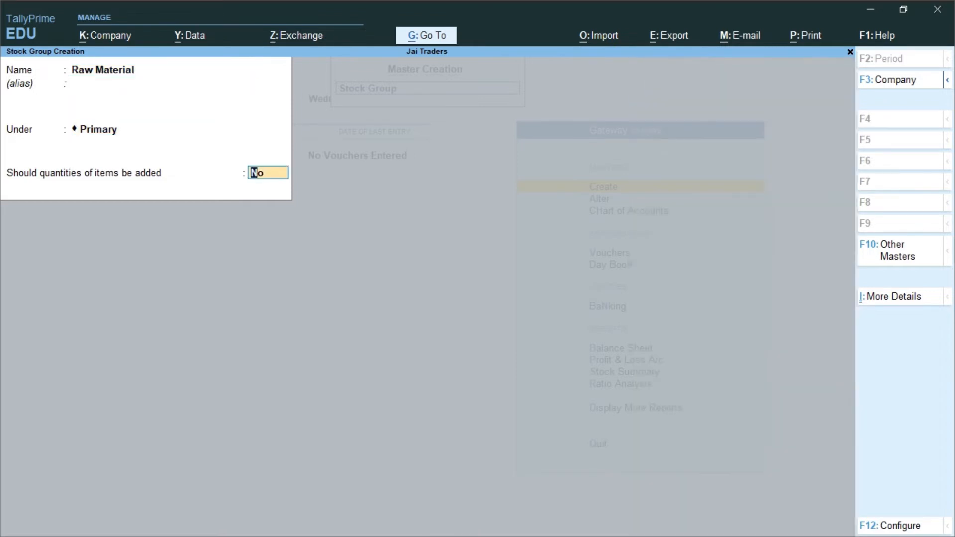
{"action": "key", "text": "Return"}
{"action": "key", "text": "Return"}
Step: Create a second stock group named Finished Goods under Primary without adding item quantities, and leave stock group creation
{"action": "type", "text": "Finish"}
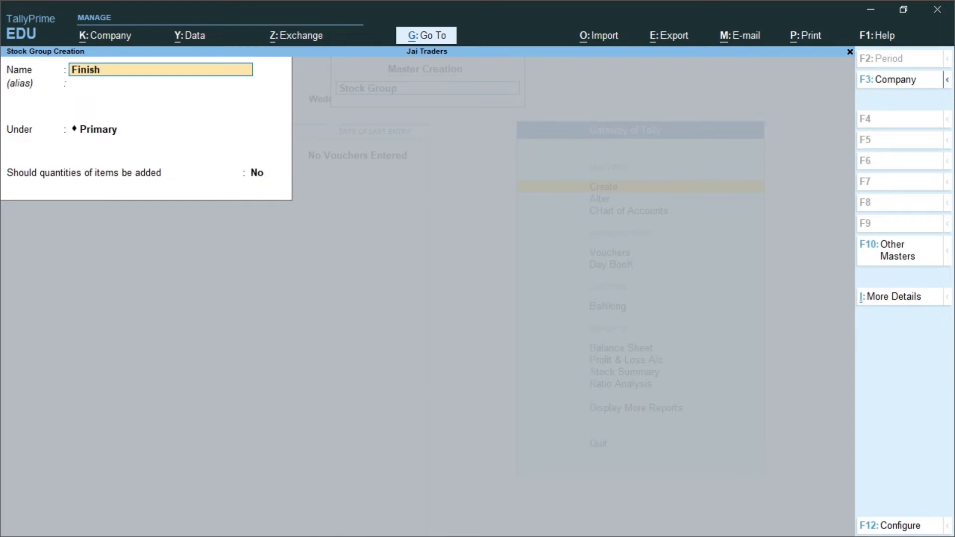
{"action": "type", "text": "ed Goods"}
{"action": "key", "text": "Return"}
{"action": "key", "text": "Return"}
{"action": "key", "text": "Return"}
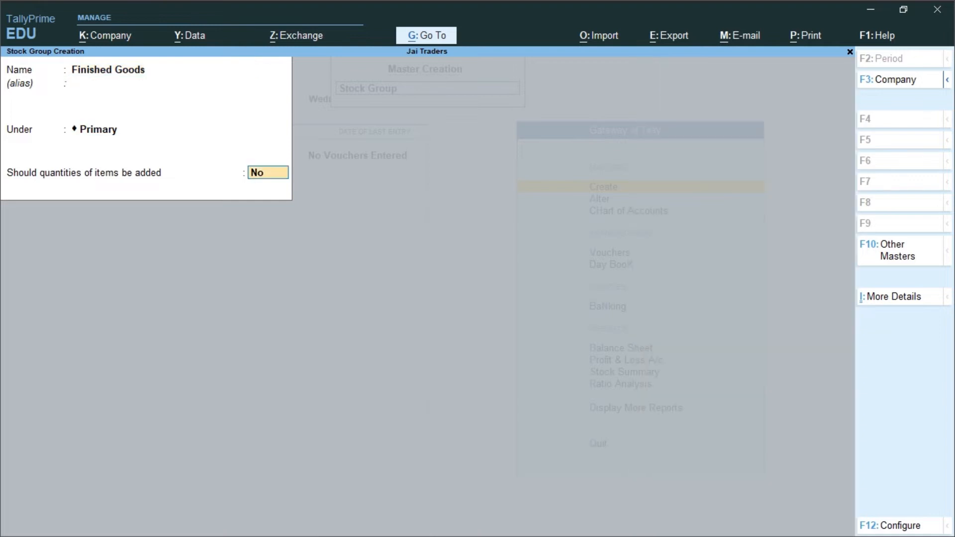
{"action": "key", "text": "Return"}
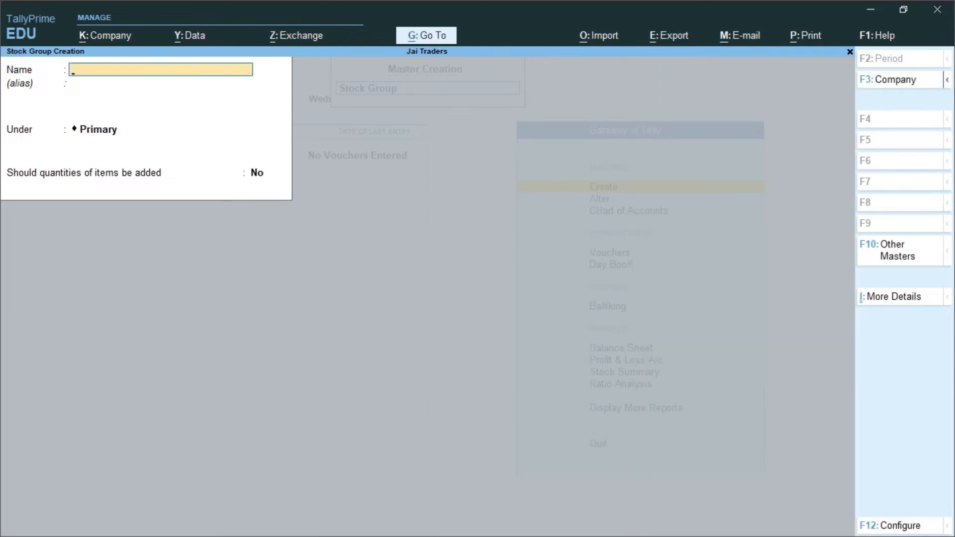
{"action": "key", "text": "Escape"}
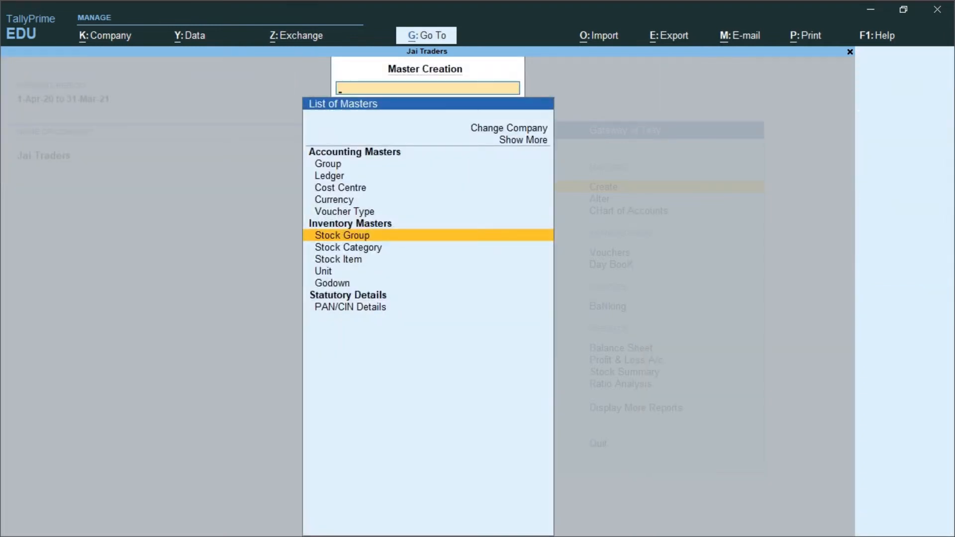
Step: Start a new stock item named Cabinet, placed under the Raw Material group
{"action": "key", "text": "Down"}
{"action": "key", "text": "Down"}
{"action": "key", "text": "Return"}
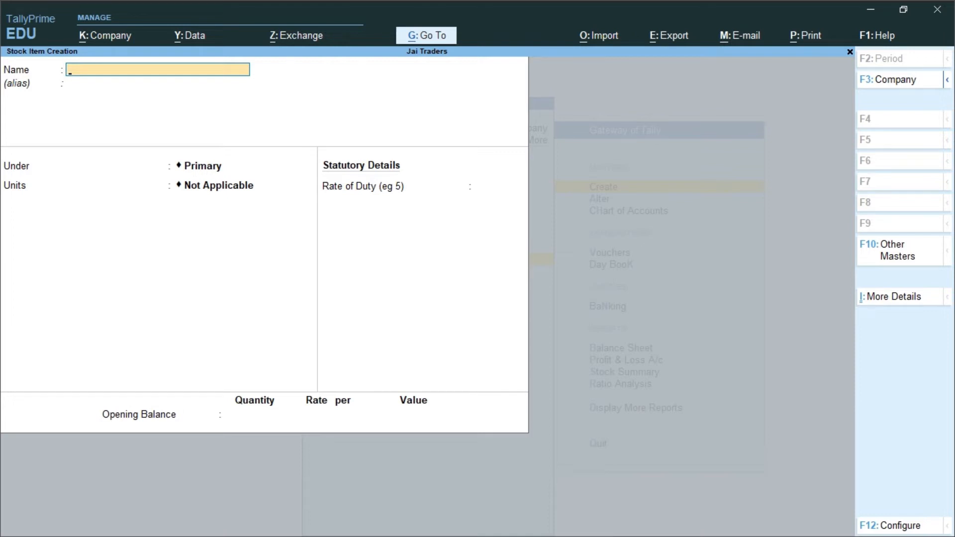
{"action": "type", "text": "Cabinet"}
{"action": "key", "text": "Return"}
{"action": "key", "text": "Return"}
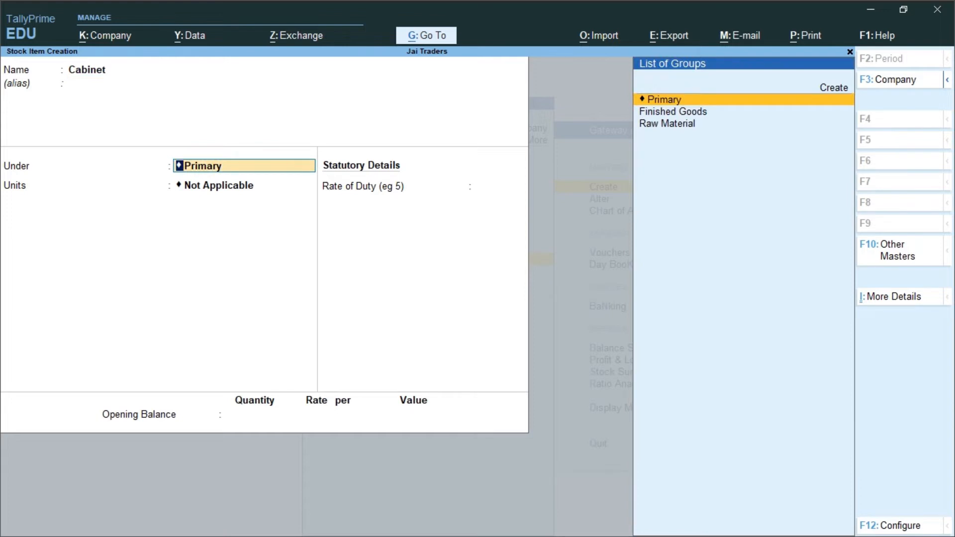
{"action": "key", "text": "Down"}
{"action": "key", "text": "Down"}
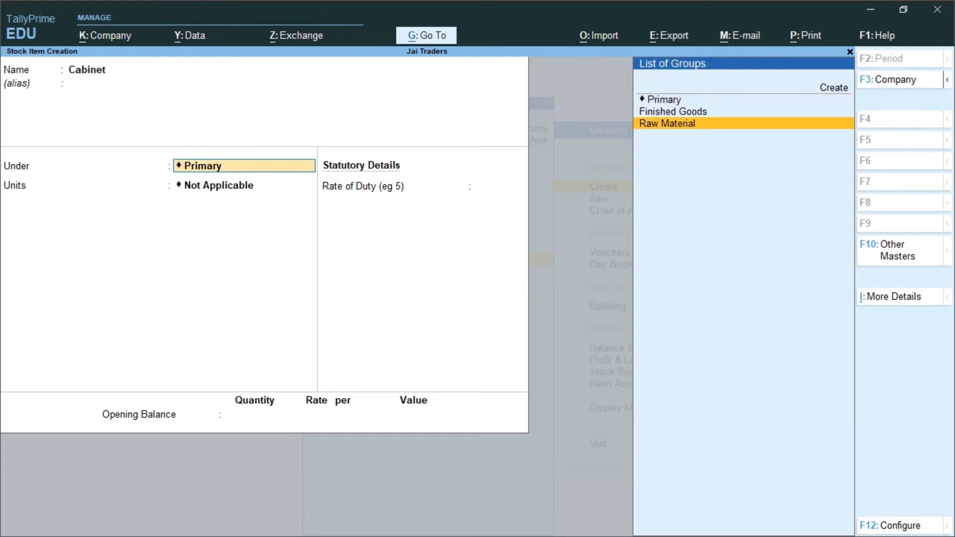
{"action": "key", "text": "Return"}
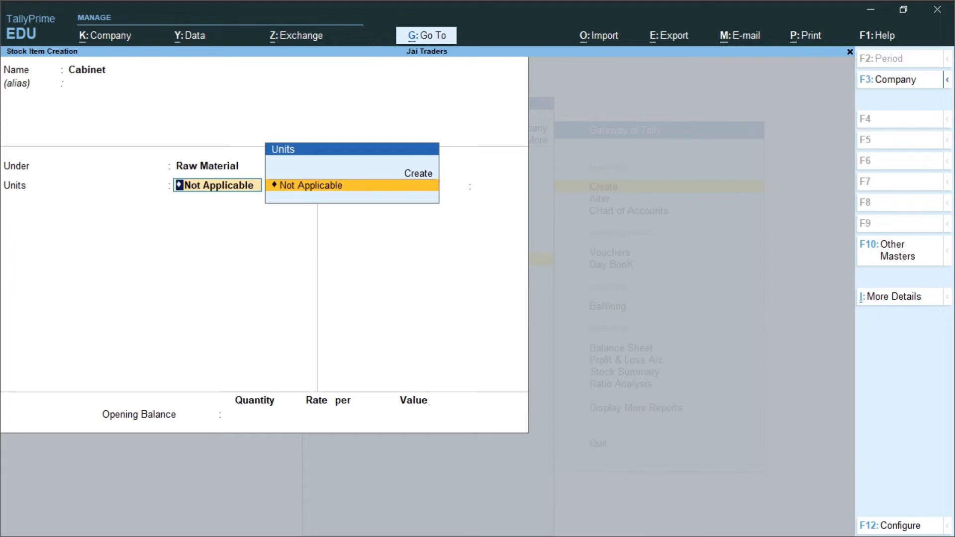
Step: Create a simple unit for the Cabinet item with symbol nos, formal name Number and 0 decimal places
{"action": "key", "text": "Up"}
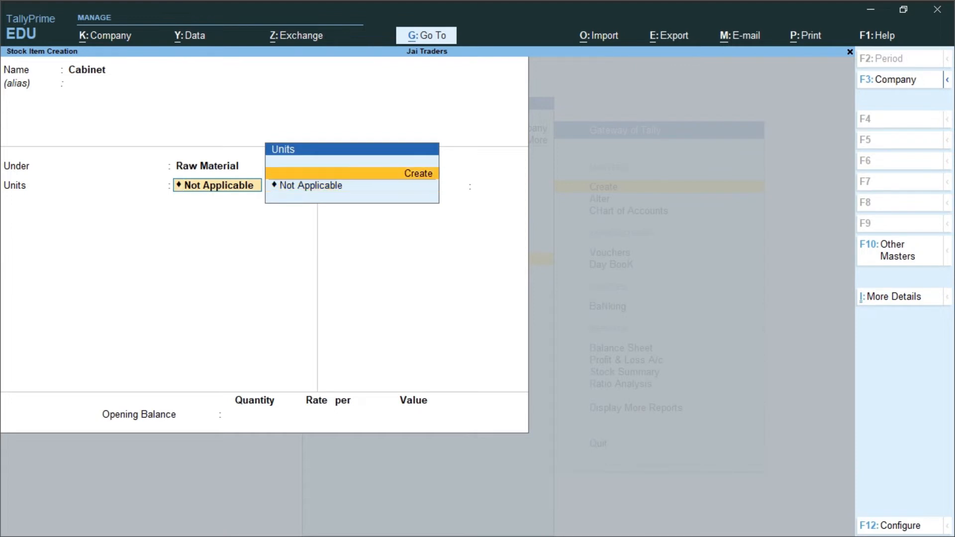
{"action": "key", "text": "Return"}
{"action": "type", "text": "nos"}
{"action": "key", "text": "Return"}
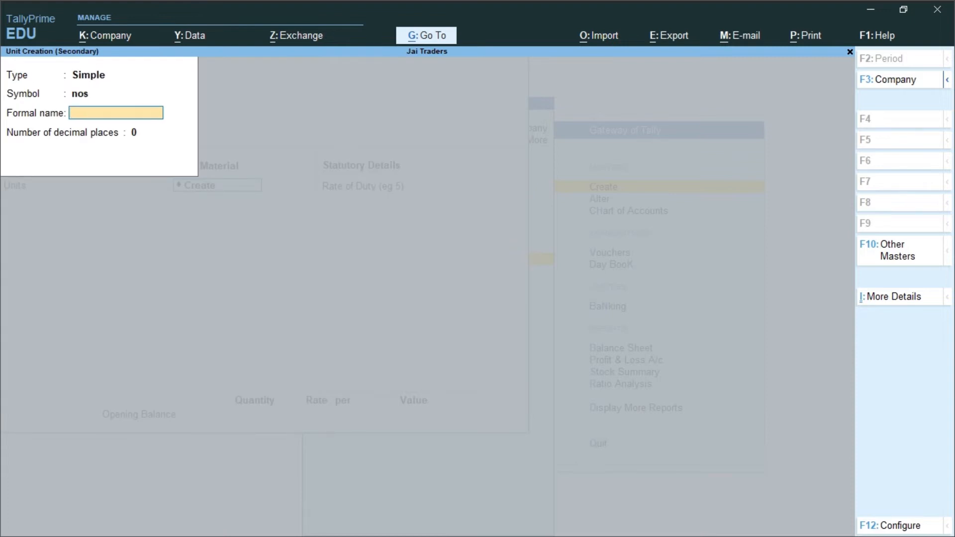
{"action": "type", "text": "Number"}
{"action": "key", "text": "Return"}
{"action": "key", "text": "Return"}
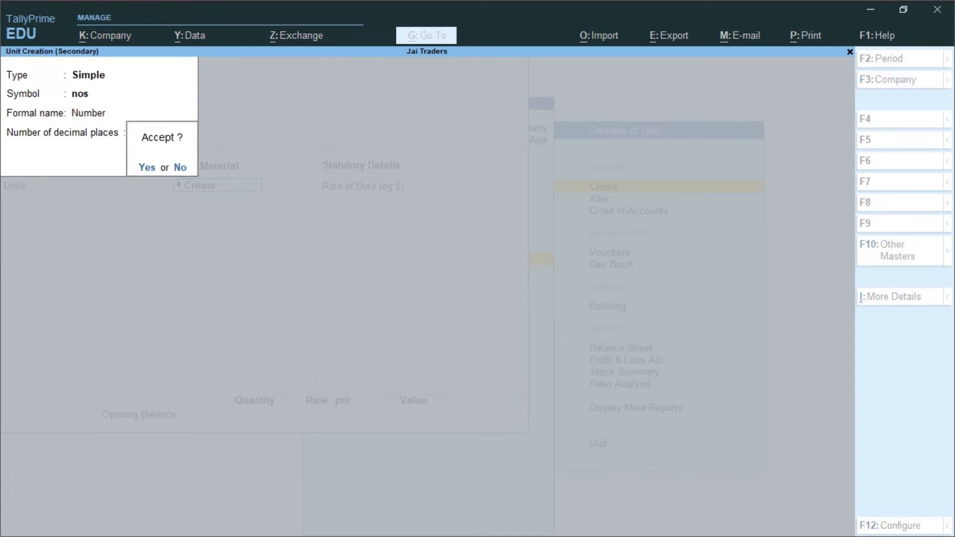
{"action": "key", "text": "Return"}
Step: Keep Set components (BOM) at No and the rate of duty at 0 for the Cabinet item, and save it
{"action": "key", "text": "Return"}
{"action": "key", "text": "Return"}
{"action": "key", "text": "Return"}
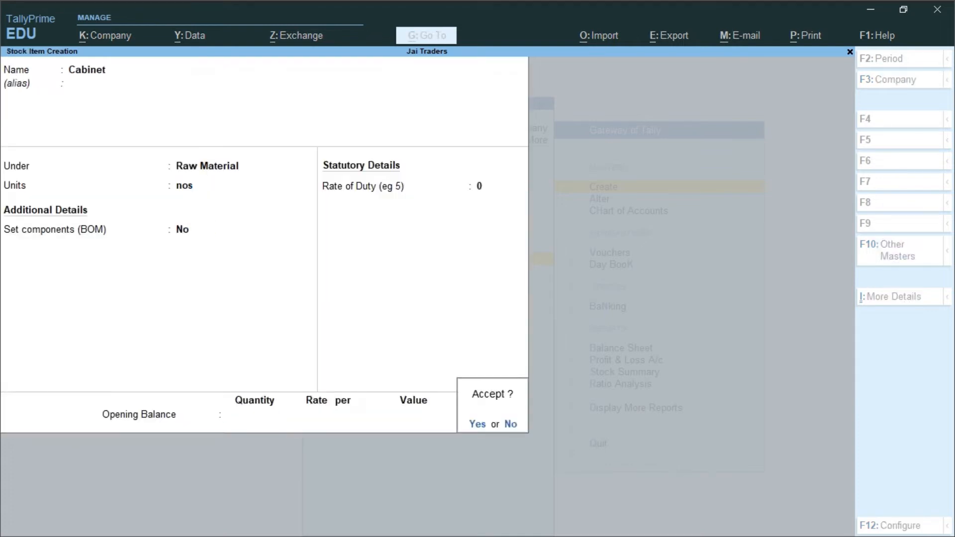
{"action": "key", "text": "Return"}
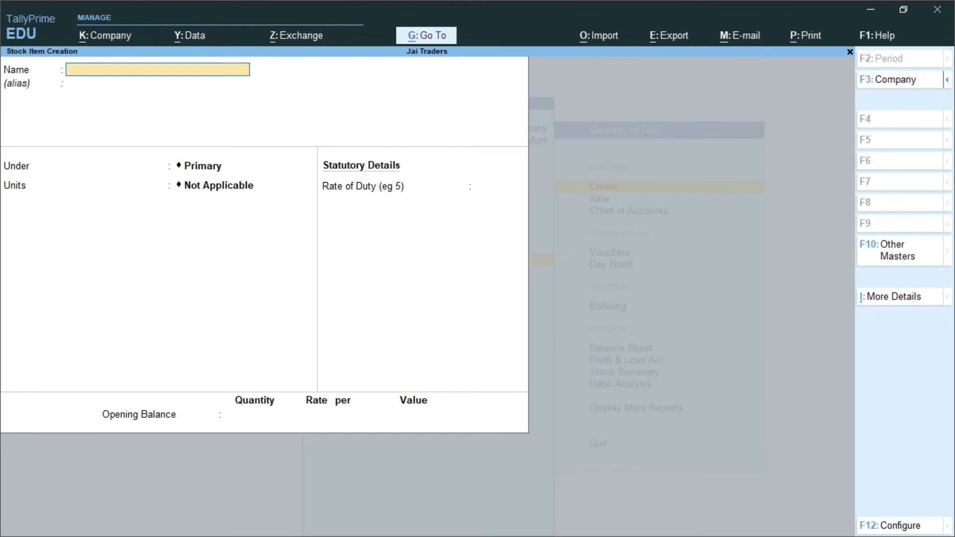
Step: Create a stock item named Harddisk under Raw Material with unit nos, BOM set to No and rate of duty 0
{"action": "type", "text": "Harddisk"}
{"action": "key", "text": "Return"}
{"action": "key", "text": "Return"}
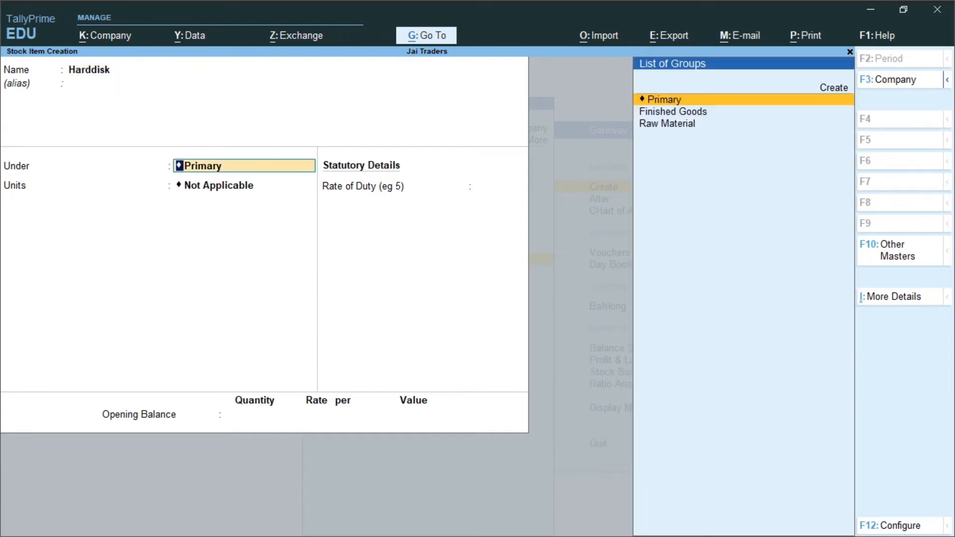
{"action": "key", "text": "Down"}
{"action": "key", "text": "Down"}
{"action": "key", "text": "Return"}
{"action": "type", "text": "nos"}
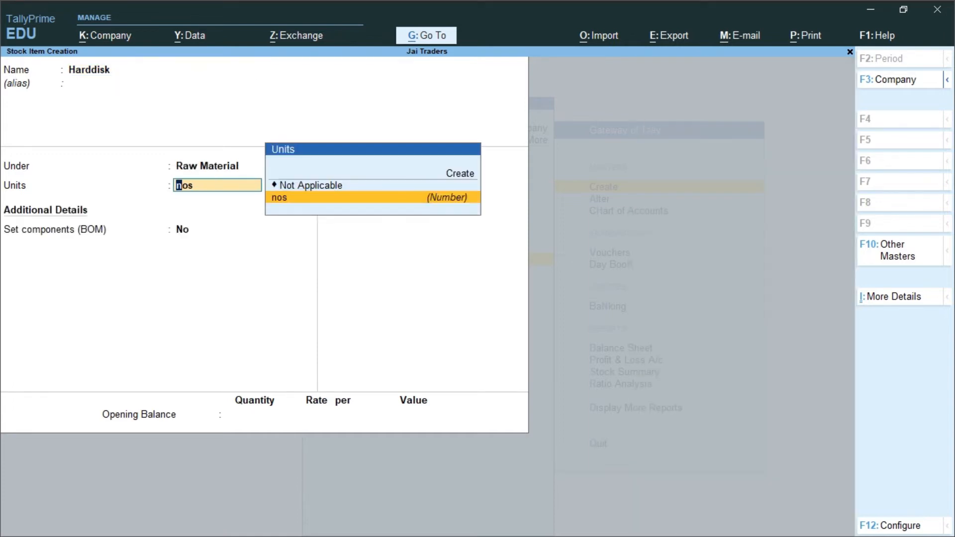
{"action": "key", "text": "Return"}
{"action": "key", "text": "Return"}
{"action": "key", "text": "Return"}
{"action": "key", "text": "Return"}
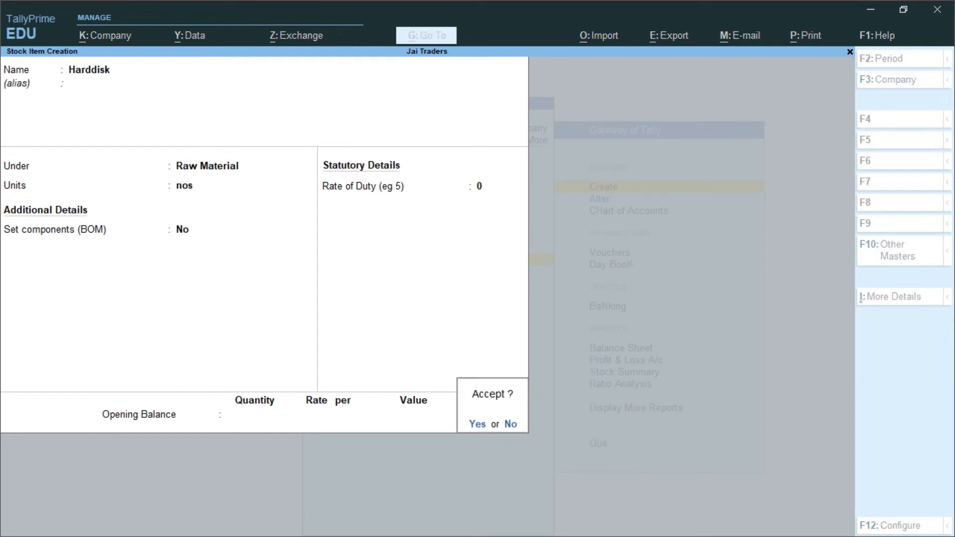
{"action": "key", "text": "Return"}
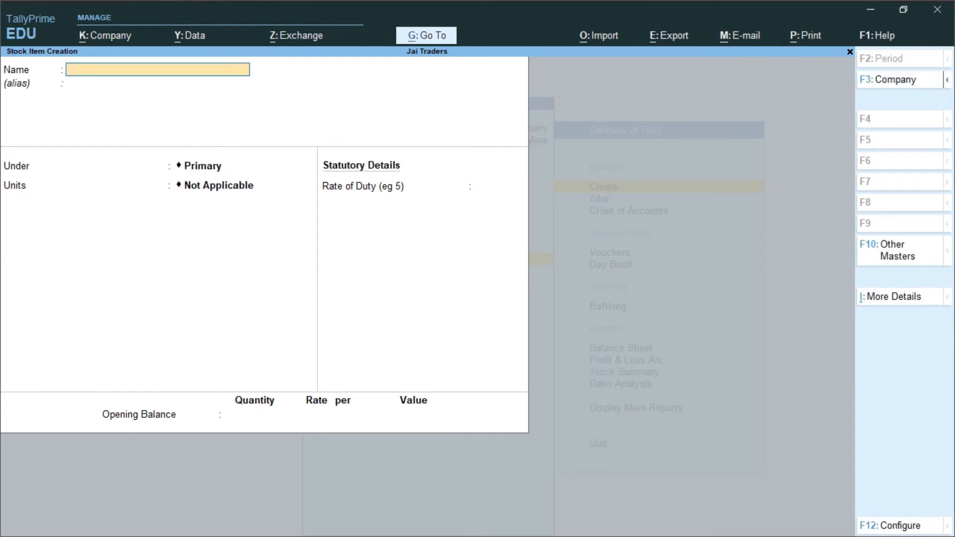
Step: Create a stock item named Motherboard under Raw Material with unit nos, BOM set to No and rate of duty 0
{"action": "type", "text": "Motherboard"}
{"action": "key", "text": "Return"}
{"action": "key", "text": "Down"}
{"action": "key", "text": "Down"}
{"action": "key", "text": "Return"}
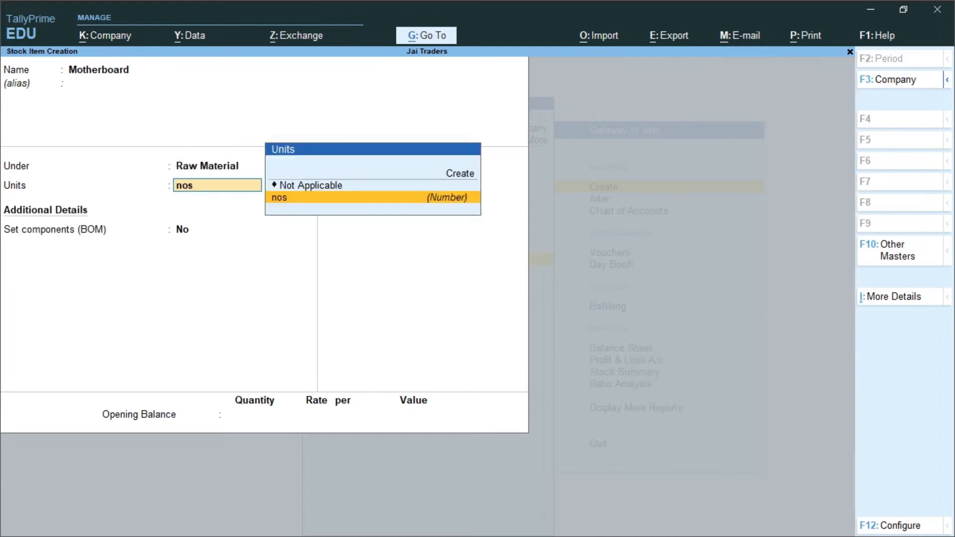
{"action": "key", "text": "Return"}
{"action": "key", "text": "Return"}
{"action": "key", "text": "Return"}
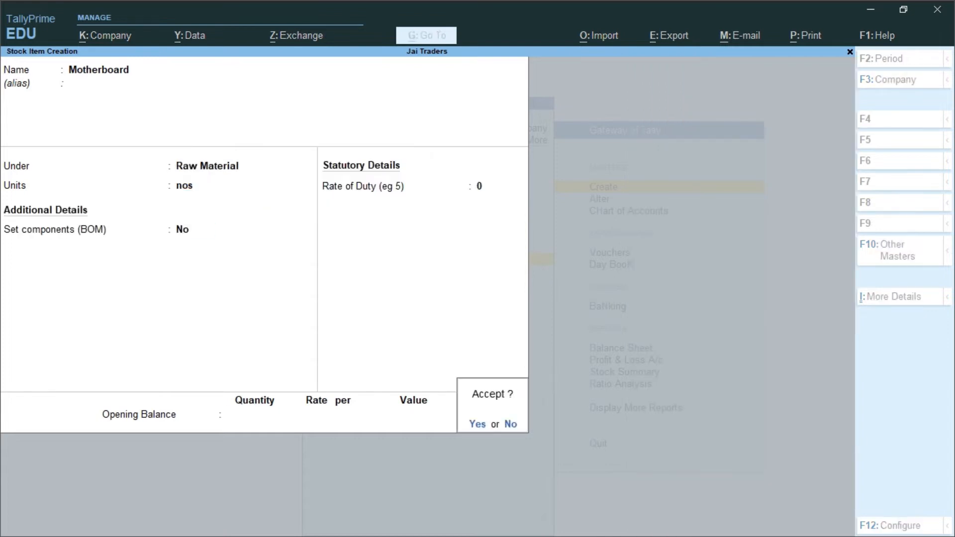
{"action": "key", "text": "Return"}
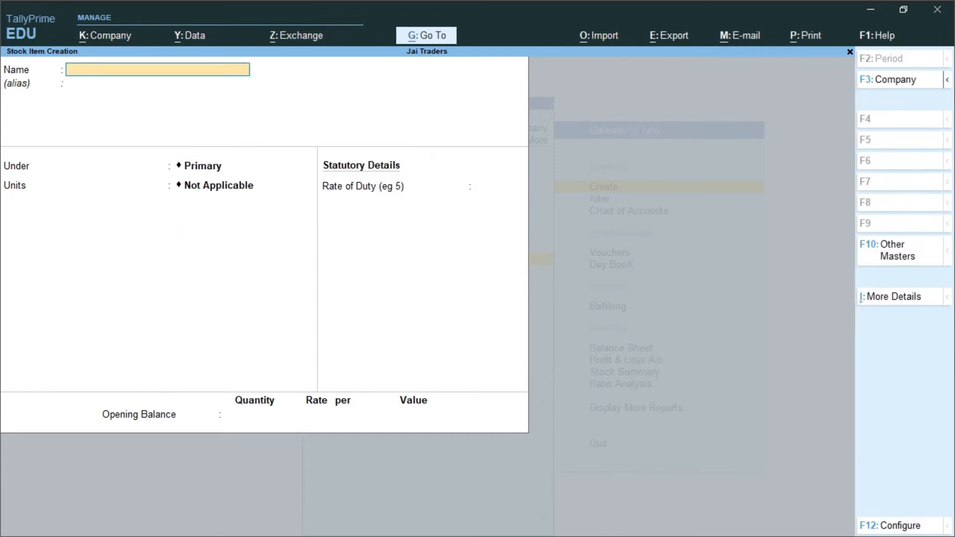
Step: Create a stock item named Monitor under Raw Material with unit nos, BOM set to No and rate of duty 0
{"action": "type", "text": "Monitor"}
{"action": "key", "text": "Return"}
{"action": "key", "text": "Return"}
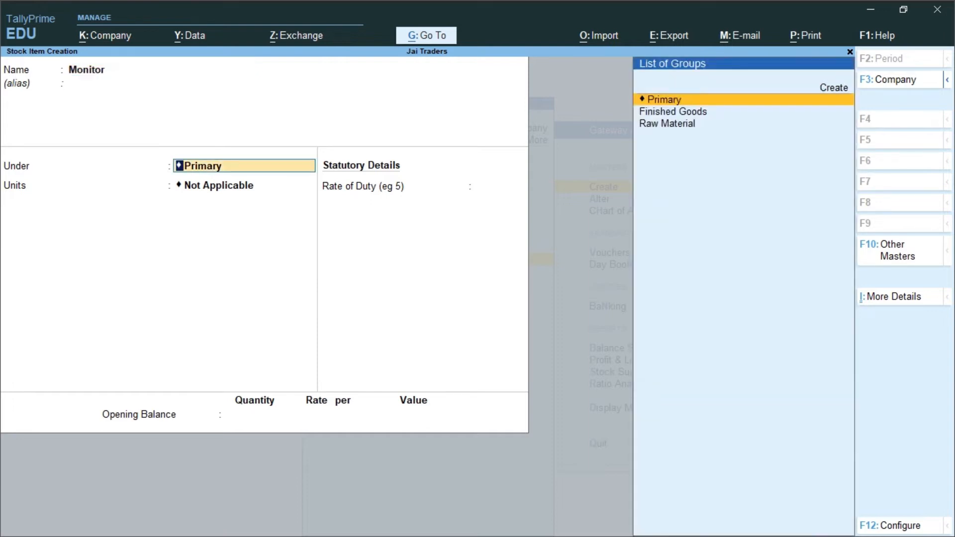
{"action": "key", "text": "Down"}
{"action": "key", "text": "Down"}
{"action": "key", "text": "Return"}
{"action": "key", "text": "Return"}
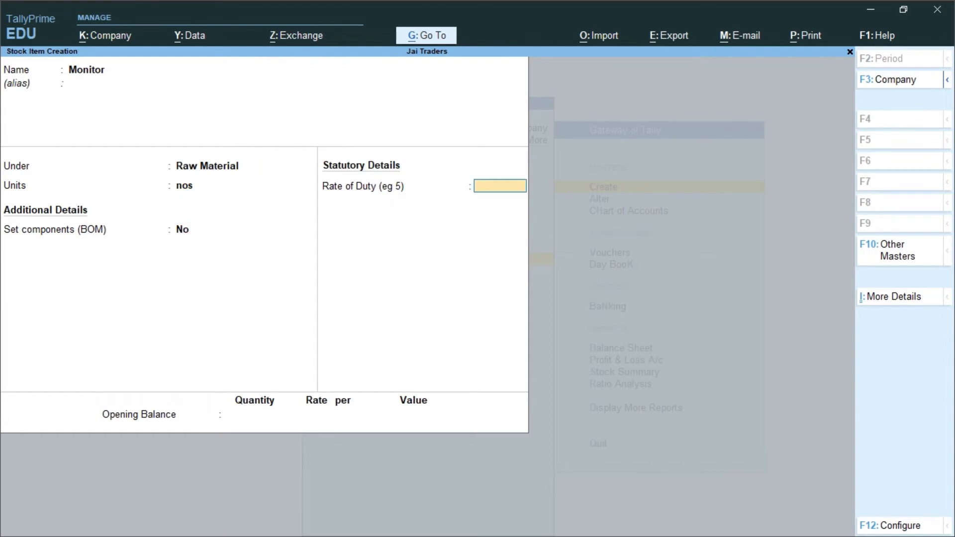
{"action": "key", "text": "Return"}
{"action": "key", "text": "Return"}
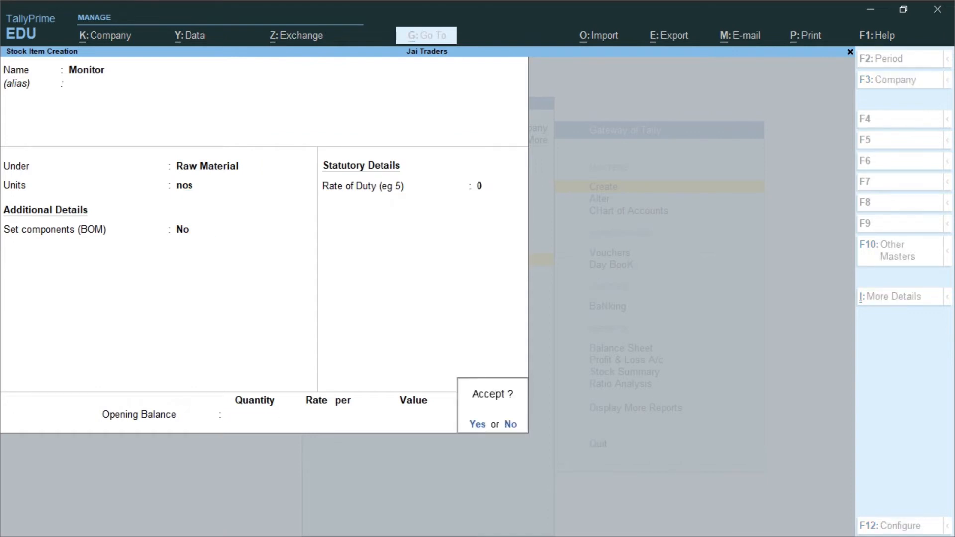
{"action": "key", "text": "Return"}
Step: Create a stock item named Keyboard under Raw Material with unit nos, BOM set to No and rate of duty 0
{"action": "type", "text": "Key"}
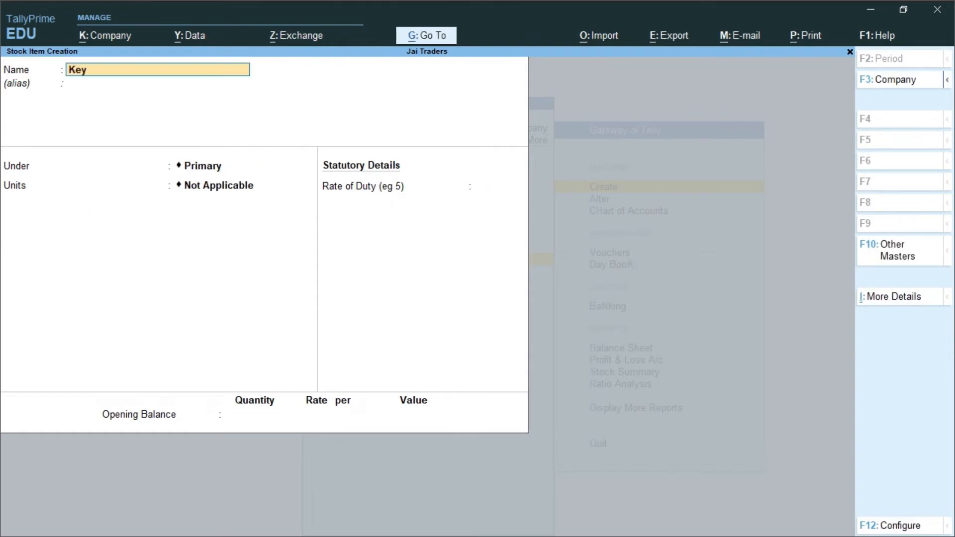
{"action": "type", "text": "board"}
{"action": "key", "text": "Return"}
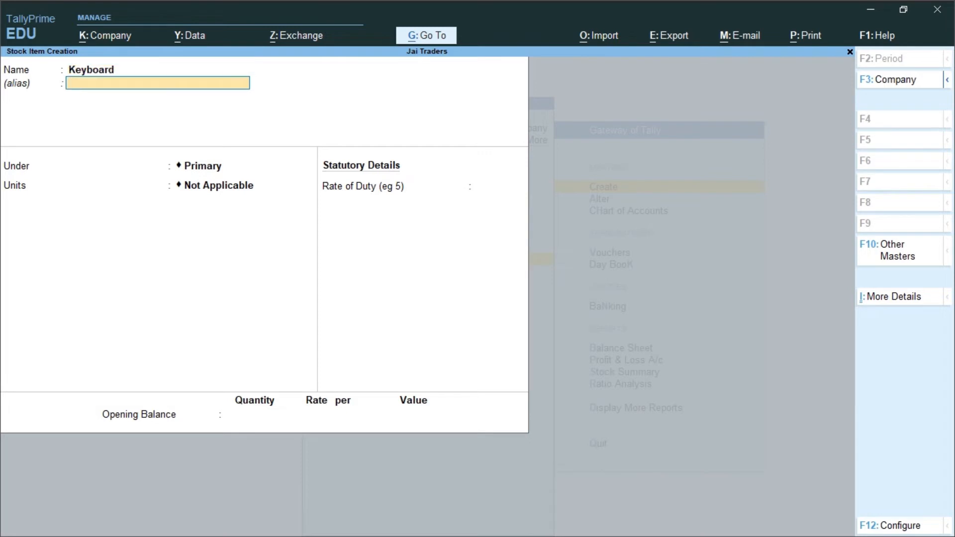
{"action": "key", "text": "Return"}
{"action": "key", "text": "Down"}
{"action": "key", "text": "Down"}
{"action": "key", "text": "Return"}
{"action": "key", "text": "Down"}
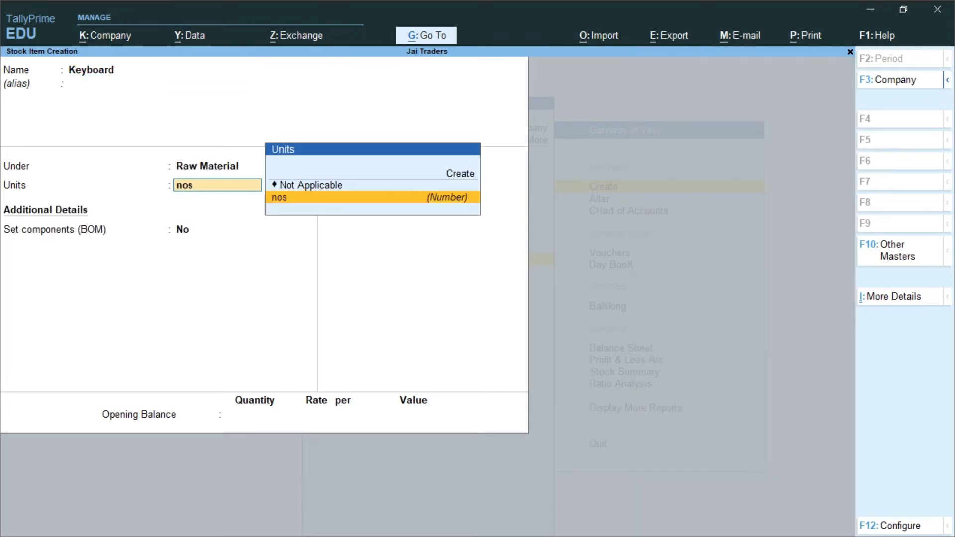
{"action": "key", "text": "Return"}
{"action": "key", "text": "Return"}
{"action": "key", "text": "Return"}
{"action": "key", "text": "Return"}
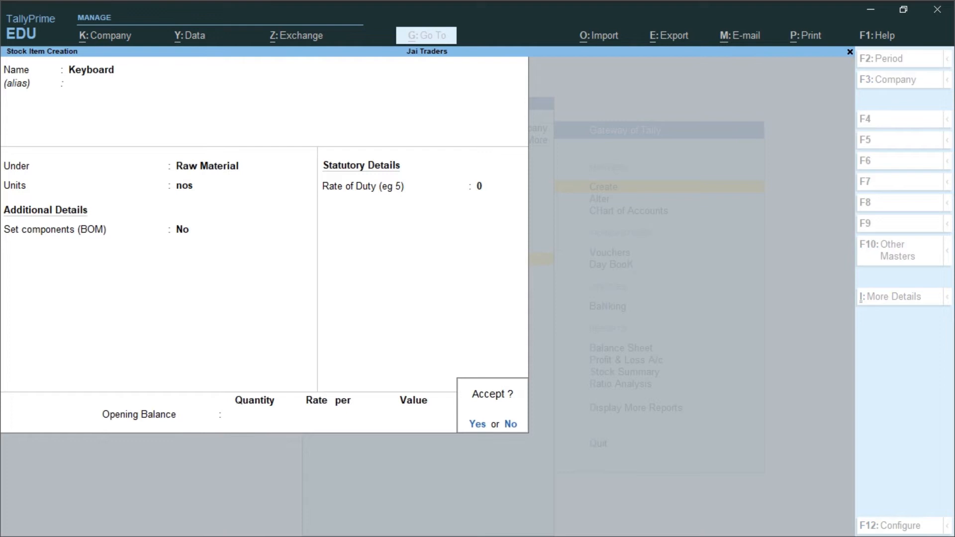
{"action": "key", "text": "Return"}
Step: Create a stock item named Mouse under Raw Material with unit nos, leaving the remaining details at their defaults
{"action": "type", "text": "Mous"}
{"action": "type", "text": "r"}
{"action": "key", "text": "BackSpace"}
{"action": "type", "text": "e"}
{"action": "key", "text": "Return"}
{"action": "key", "text": "Return"}
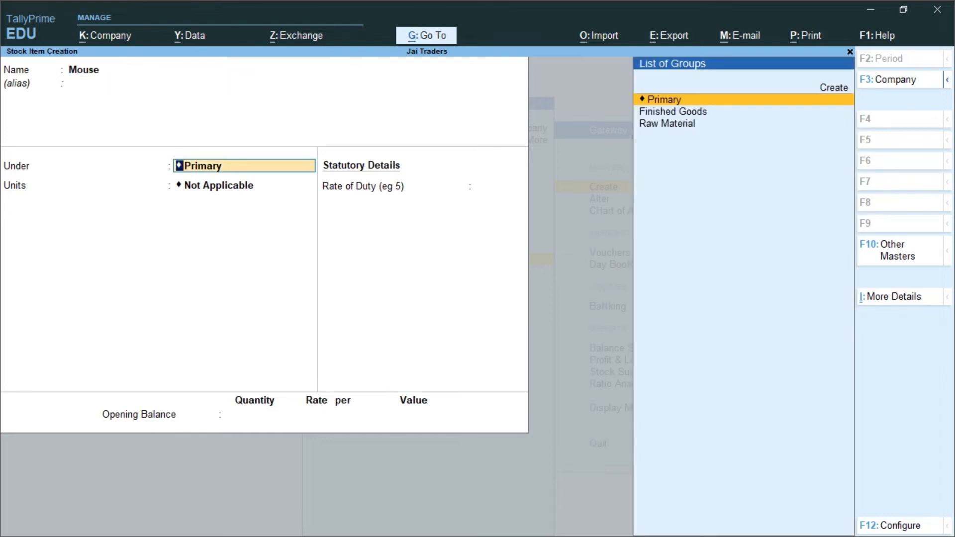
{"action": "key", "text": "Down"}
{"action": "key", "text": "Down"}
{"action": "key", "text": "Return"}
{"action": "key", "text": "Down"}
{"action": "key", "text": "Return"}
{"action": "key", "text": "Return"}
{"action": "key", "text": "Return"}
{"action": "key", "text": "Return"}
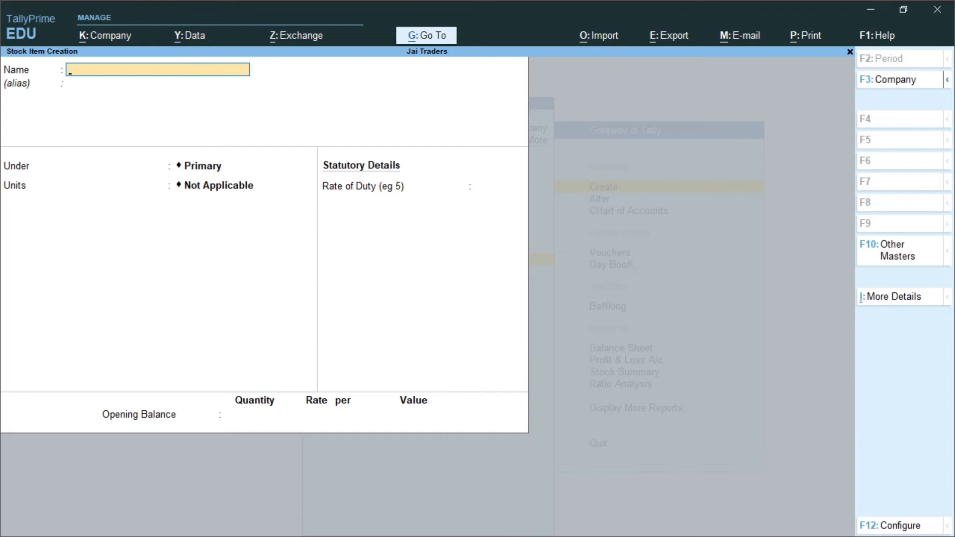
Step: Create a stock item named Charger under Raw Material with unit nos, BOM set to No and rate of duty 0
{"action": "type", "text": "Charge"}
{"action": "key", "text": "Return"}
{"action": "key", "text": "Return"}
{"action": "key", "text": "Down"}
{"action": "key", "text": "Down"}
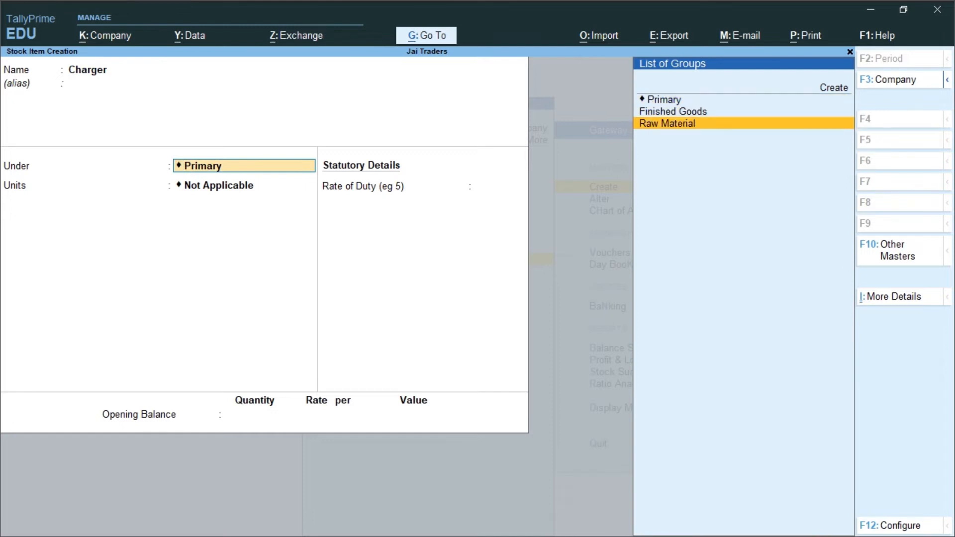
{"action": "key", "text": "Return"}
{"action": "key", "text": "Return"}
{"action": "key", "text": "Return"}
{"action": "key", "text": "Return"}
{"action": "key", "text": "Return"}
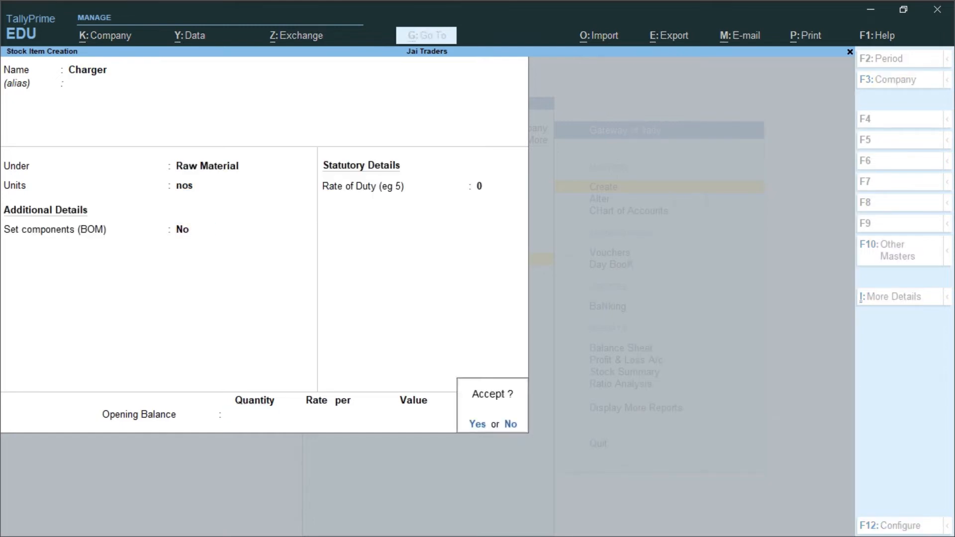
{"action": "key", "text": "Return"}
Step: Create a stock item named Laptop Case under Raw Material with unit nos, BOM set to No and rate of duty 0
{"action": "type", "text": "L"}
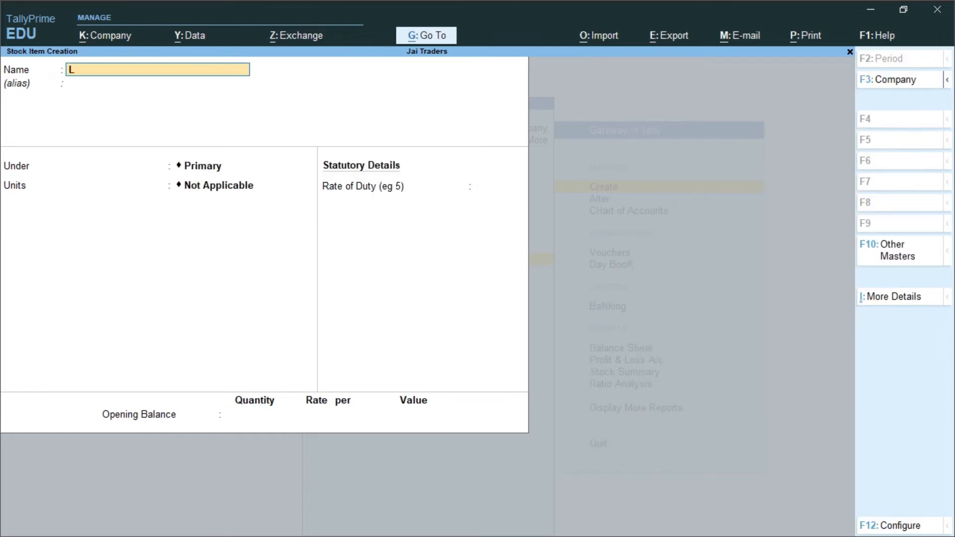
{"action": "type", "text": "aptop Case"}
{"action": "key", "text": "Return"}
{"action": "key", "text": "Down"}
{"action": "key", "text": "Down"}
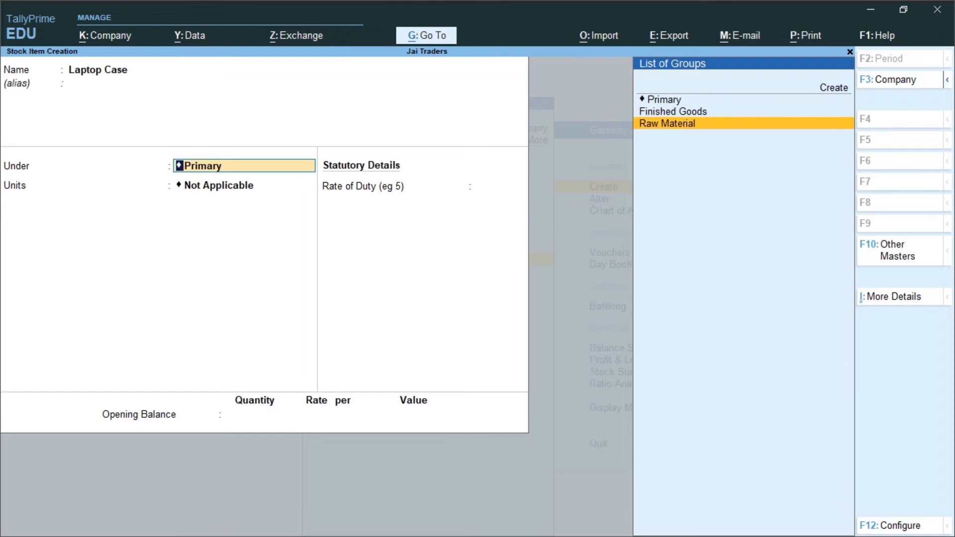
{"action": "key", "text": "Return"}
{"action": "key", "text": "Down"}
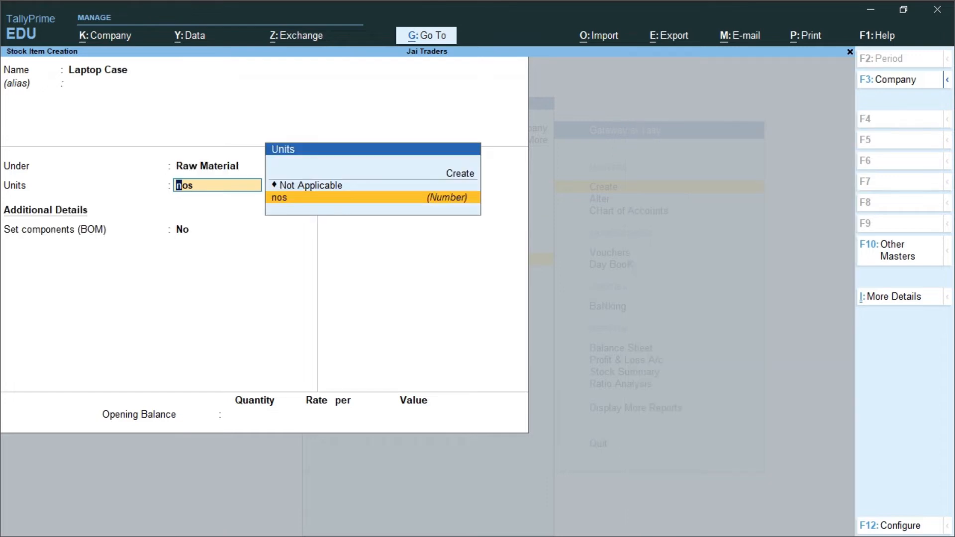
{"action": "key", "text": "Return"}
{"action": "key", "text": "Return"}
{"action": "key", "text": "Return"}
{"action": "key", "text": "Return"}
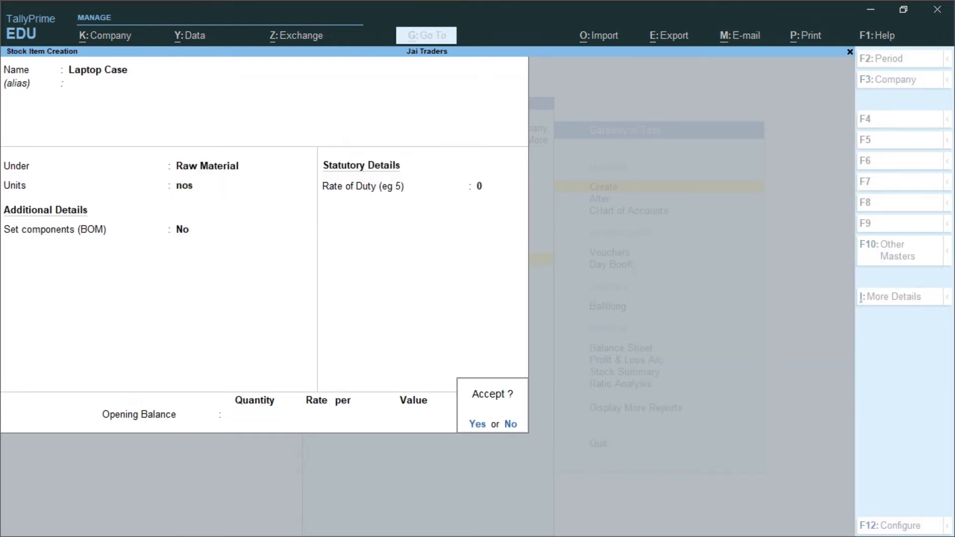
{"action": "key", "text": "Return"}
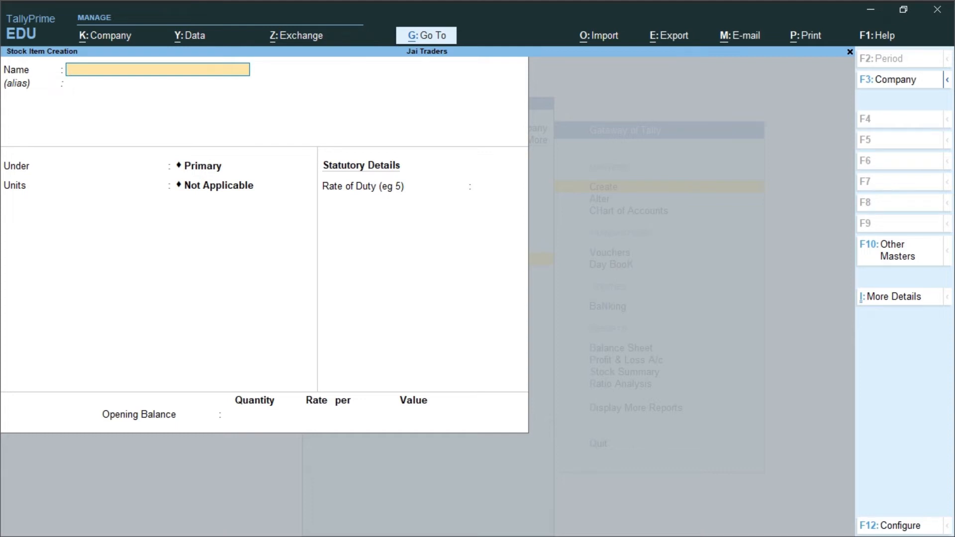
Step: Begin a new stock item named Desktop under Finished Goods with unit nos
{"action": "type", "text": "Desktop"}
{"action": "key", "text": "Return"}
{"action": "key", "text": "Return"}
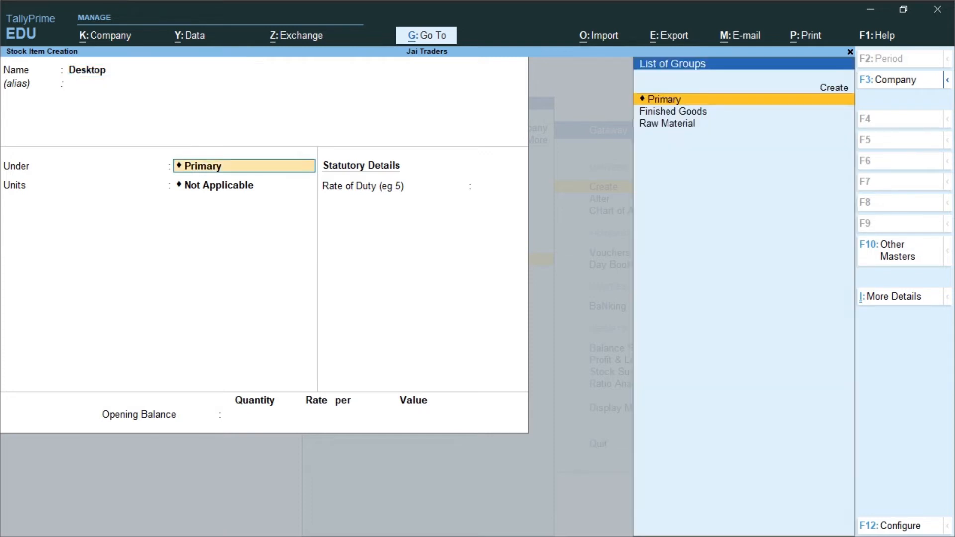
{"action": "key", "text": "Down"}
{"action": "key", "text": "Return"}
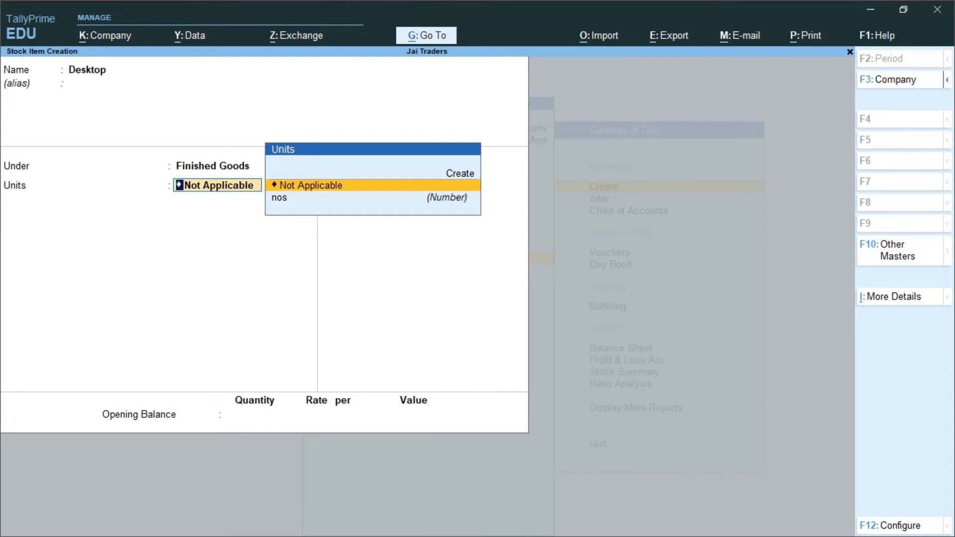
{"action": "key", "text": "Down"}
{"action": "key", "text": "Return"}
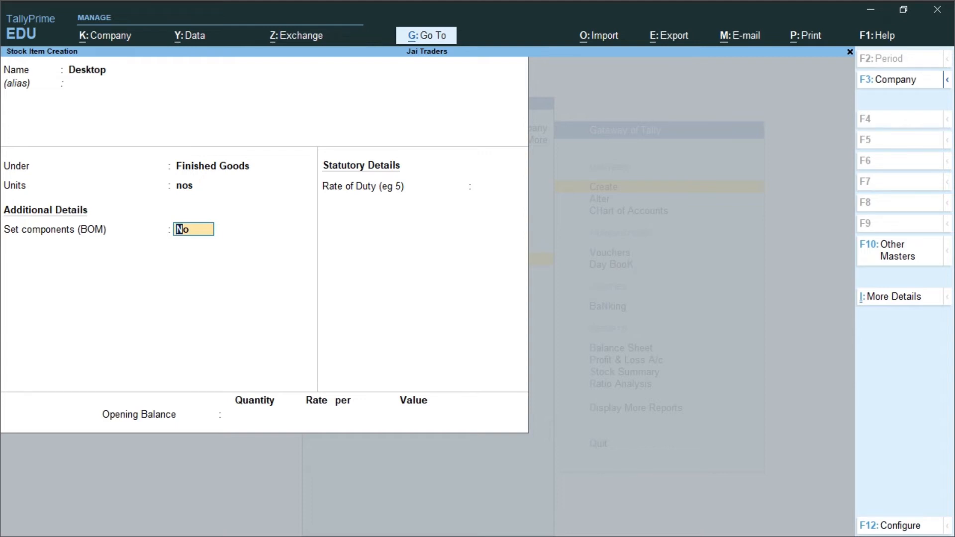
Step: Enable BOM components for Desktop and add a BOM named Manufrcturing Desktop with 1 nos as the unit of manufacture
{"action": "type", "text": "y"}
{"action": "key", "text": "Return"}
{"action": "type", "text": "Man"}
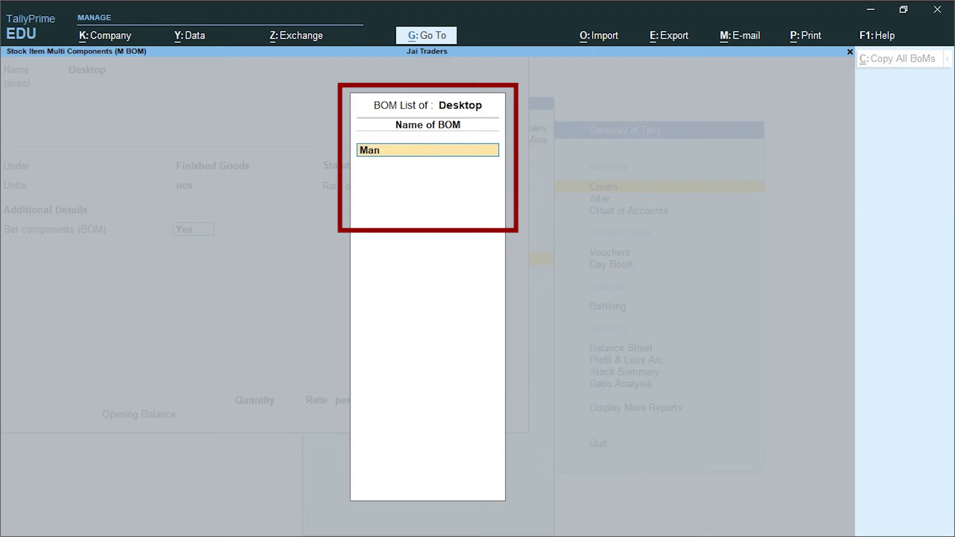
{"action": "type", "text": "ufra"}
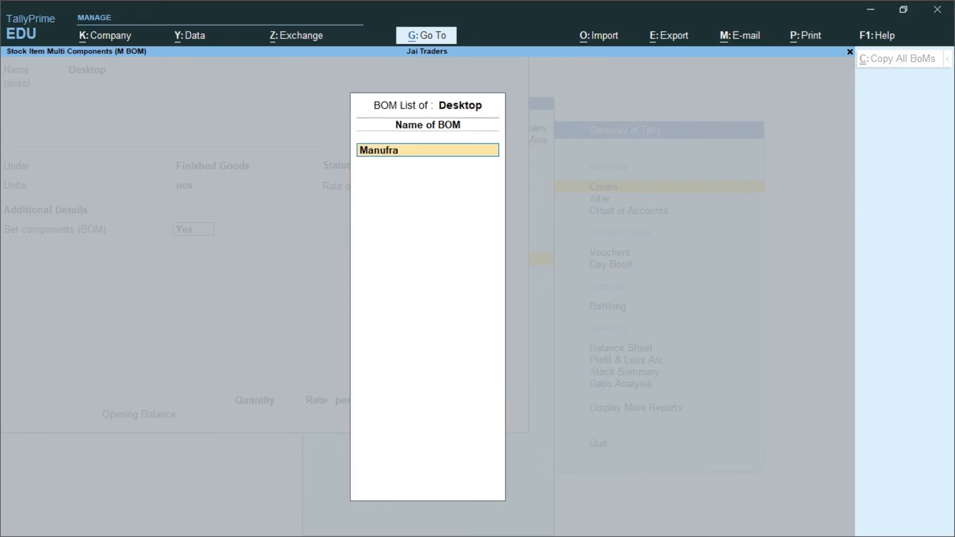
{"action": "key", "text": "BackSpace"}
{"action": "type", "text": "ctu"}
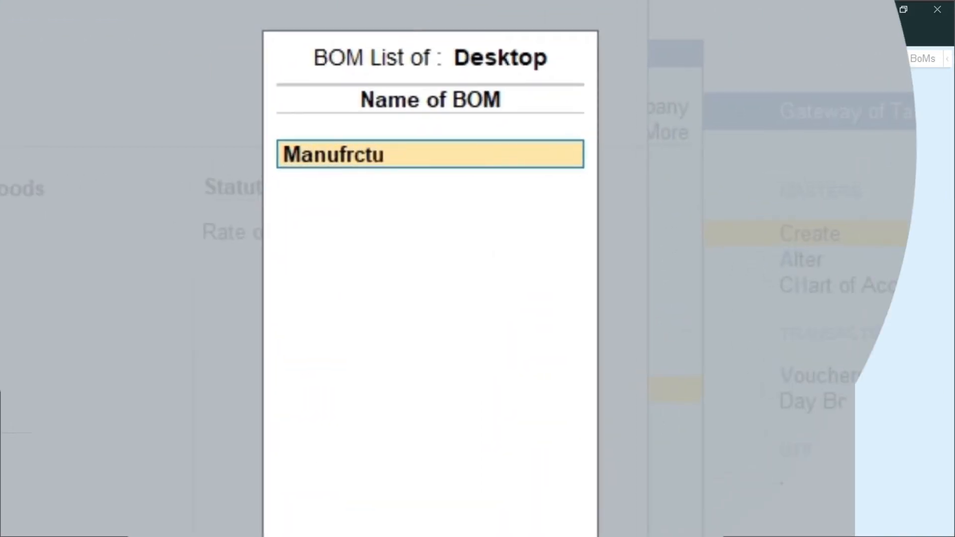
{"action": "type", "text": "ring Deskt"}
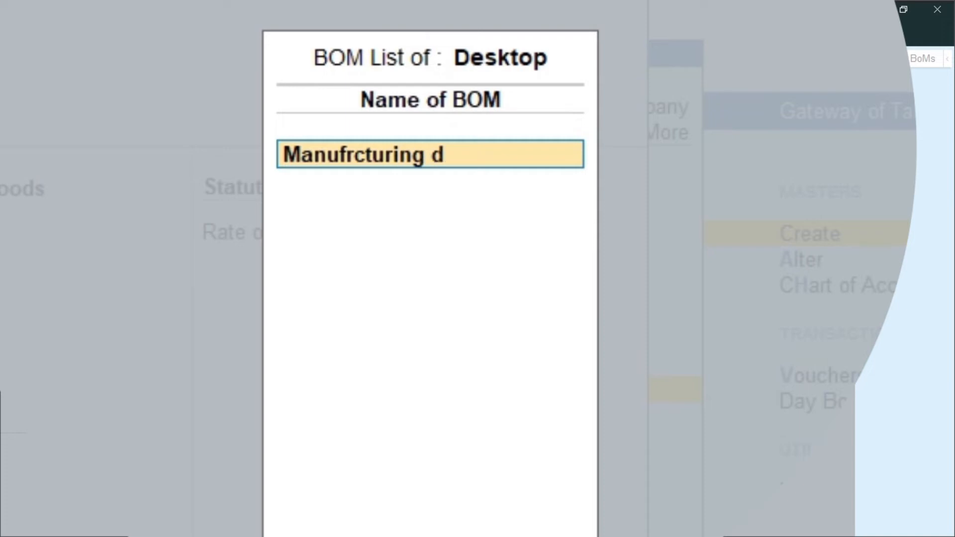
{"action": "type", "text": "op"}
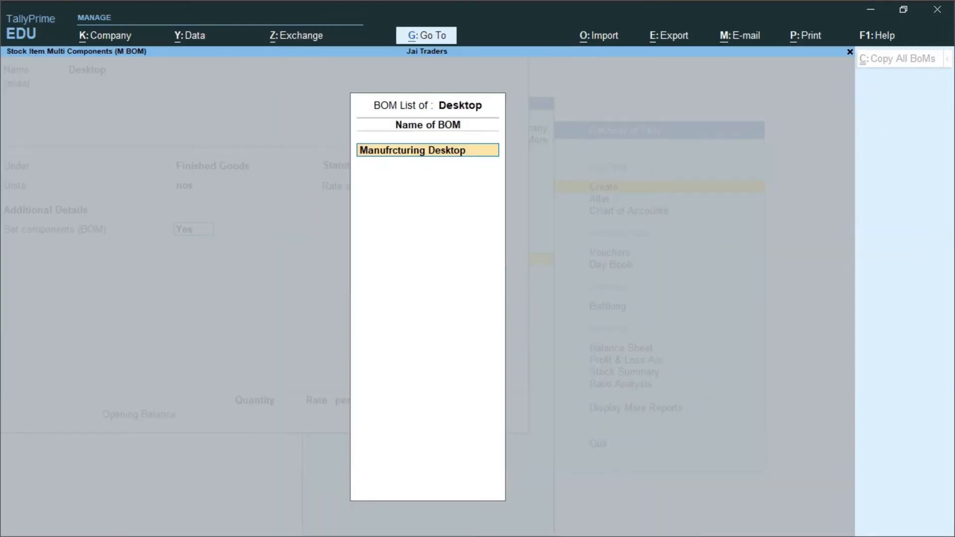
{"action": "key", "text": "Return"}
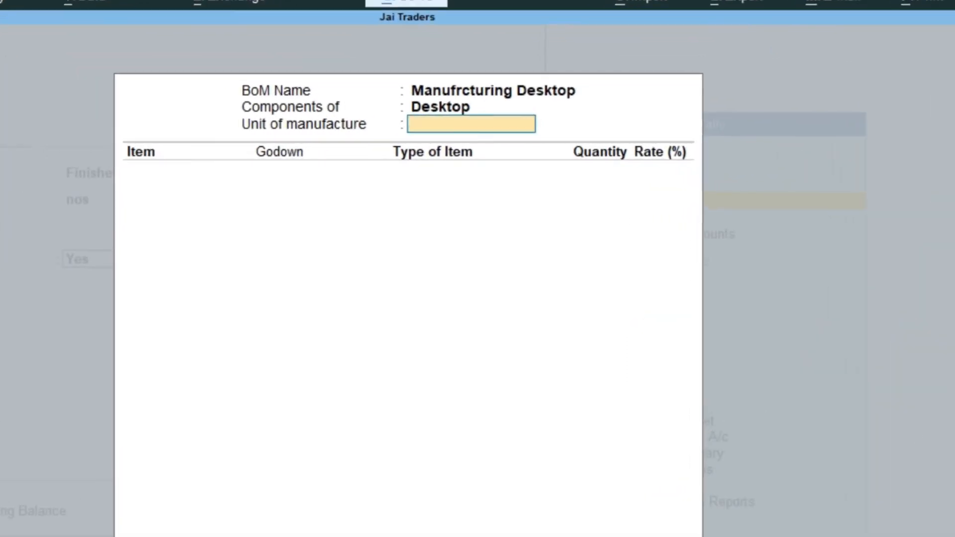
{"action": "type", "text": "1"}
{"action": "key", "text": "Return"}
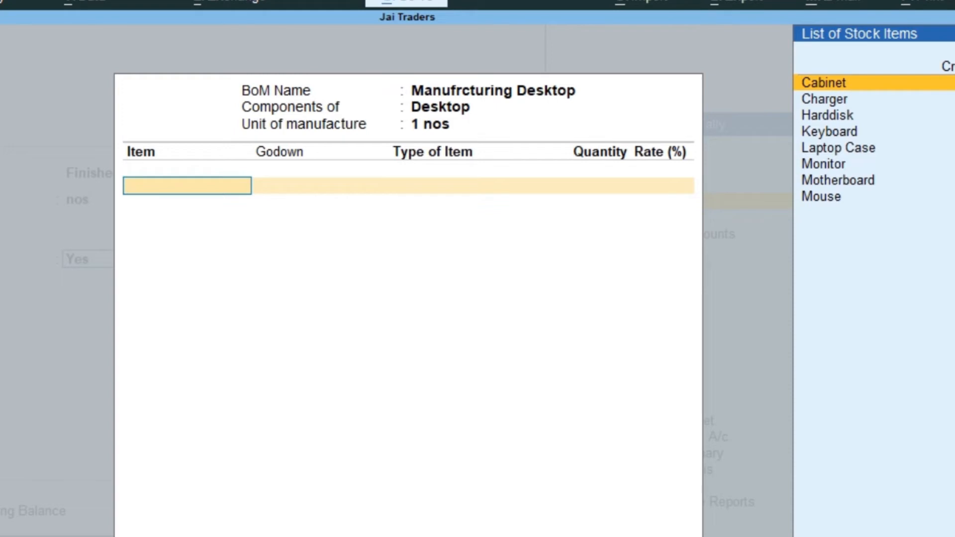
Step: Add Cabinet from the Delhi godown to the BOM as a Component with quantity 1 nos
{"action": "key", "text": "Return"}
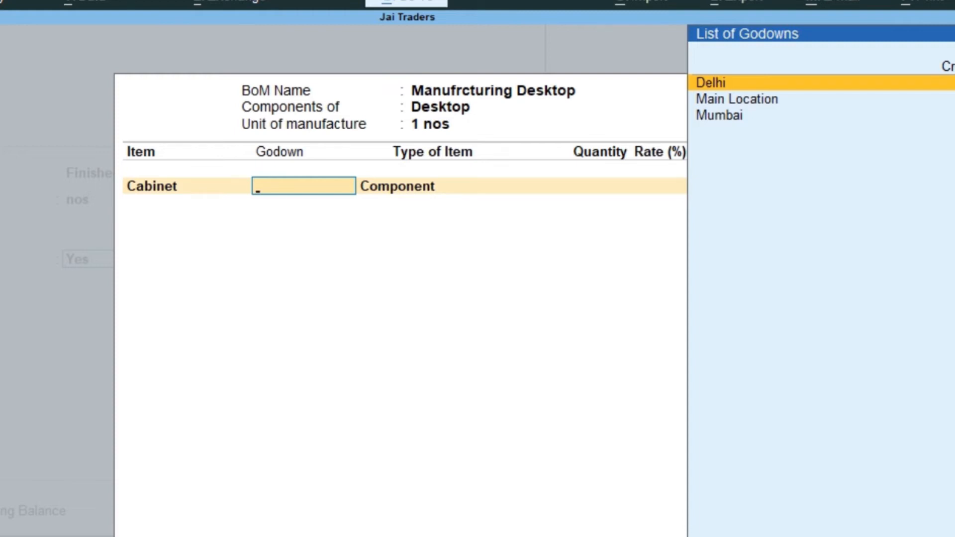
{"action": "key", "text": "Return"}
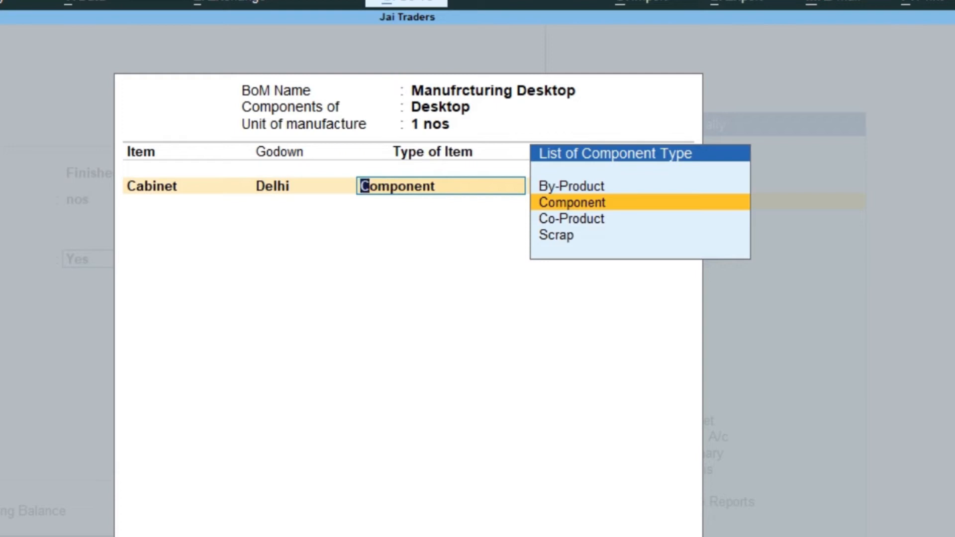
{"action": "key", "text": "Return"}
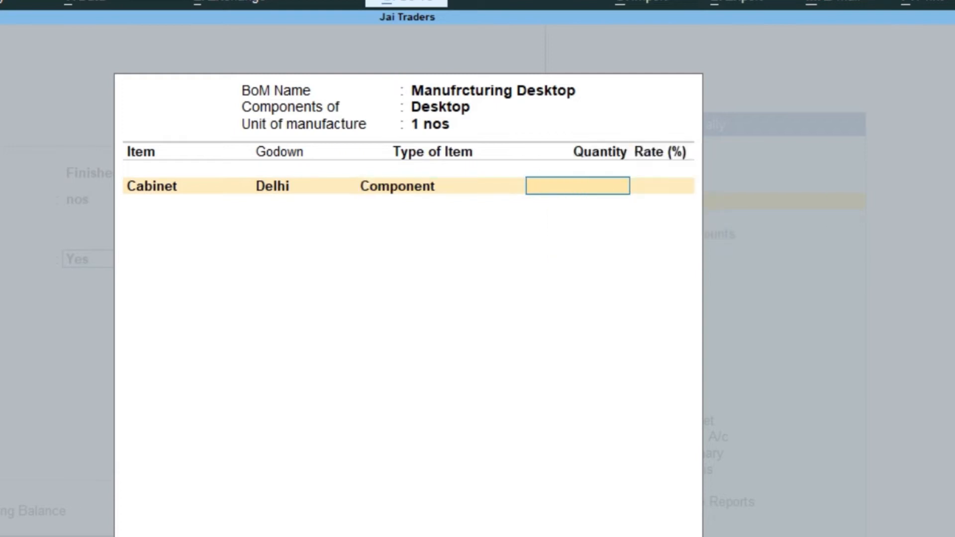
{"action": "type", "text": "1"}
{"action": "key", "text": "Return"}
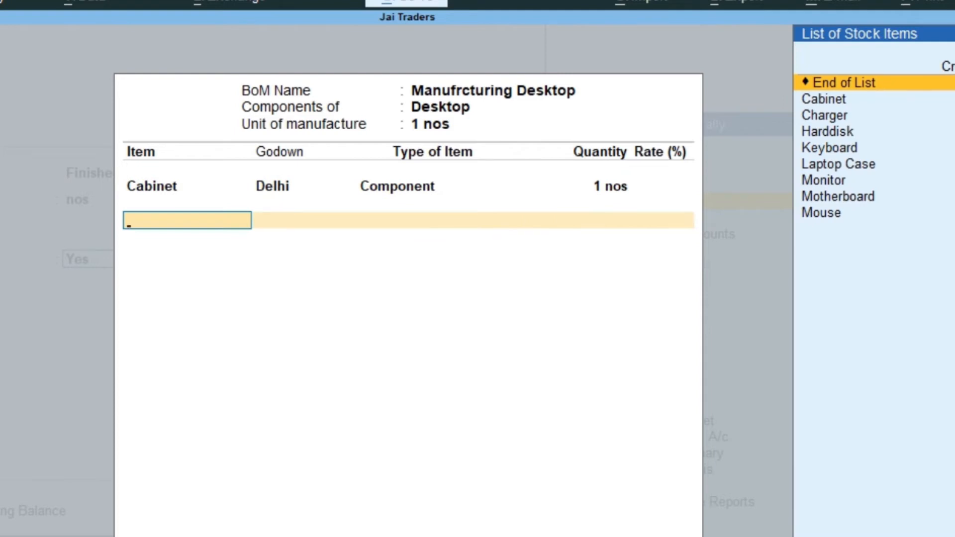
Step: Add Harddisk from the Delhi godown to the BOM as a Component with quantity 1 nos
{"action": "type", "text": "H"}
{"action": "key", "text": "Return"}
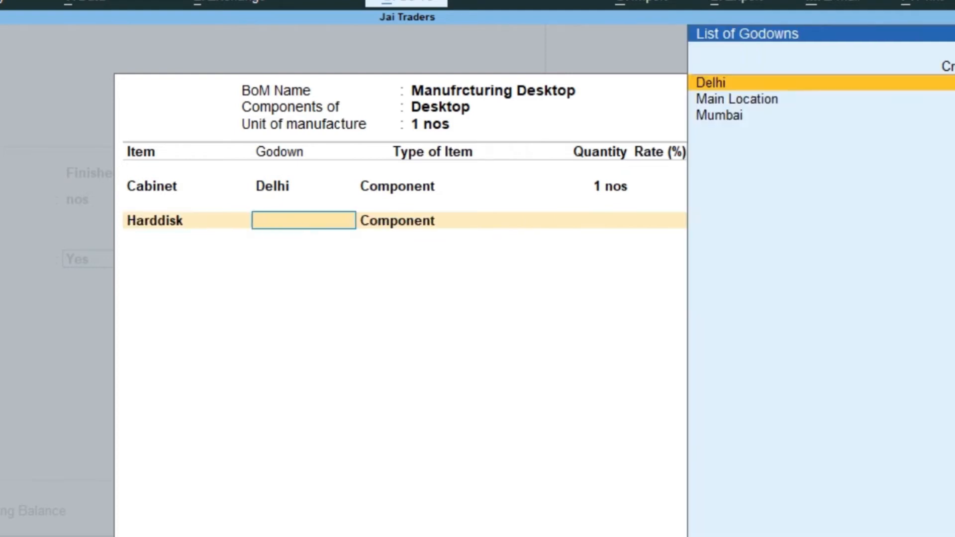
{"action": "type", "text": "D"}
{"action": "key", "text": "Return"}
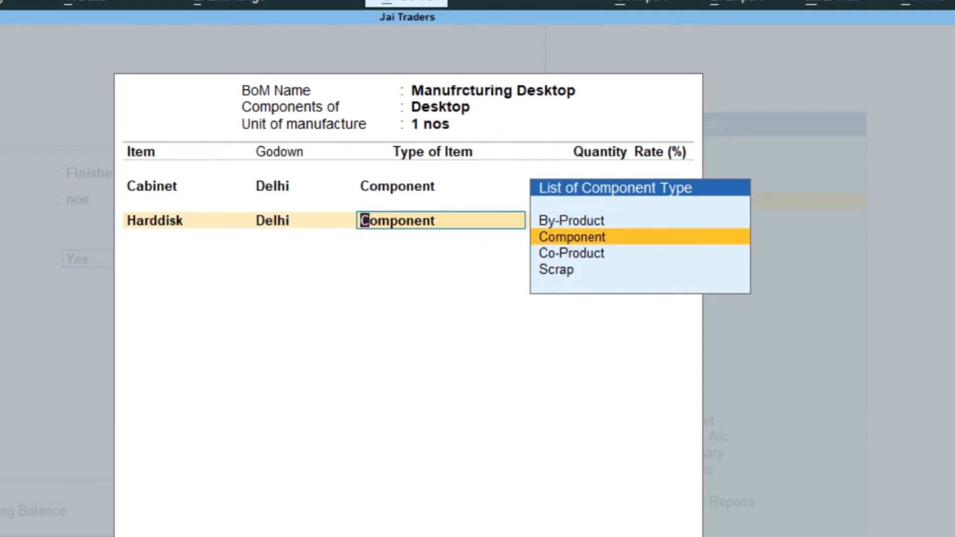
{"action": "key", "text": "Return"}
{"action": "type", "text": "1"}
{"action": "key", "text": "Return"}
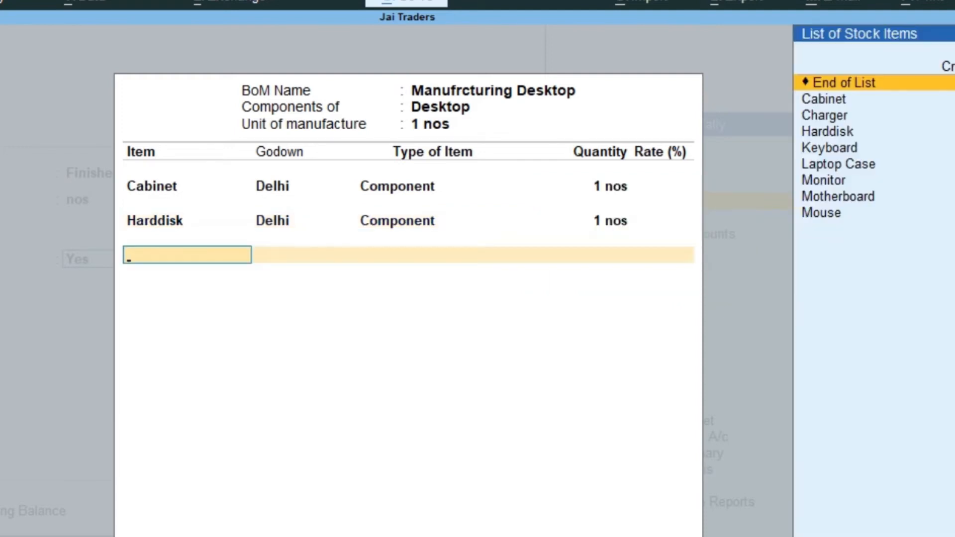
Step: Add Motherboard from the Delhi godown to the BOM as a Component with quantity 1 nos
{"action": "type", "text": "M"}
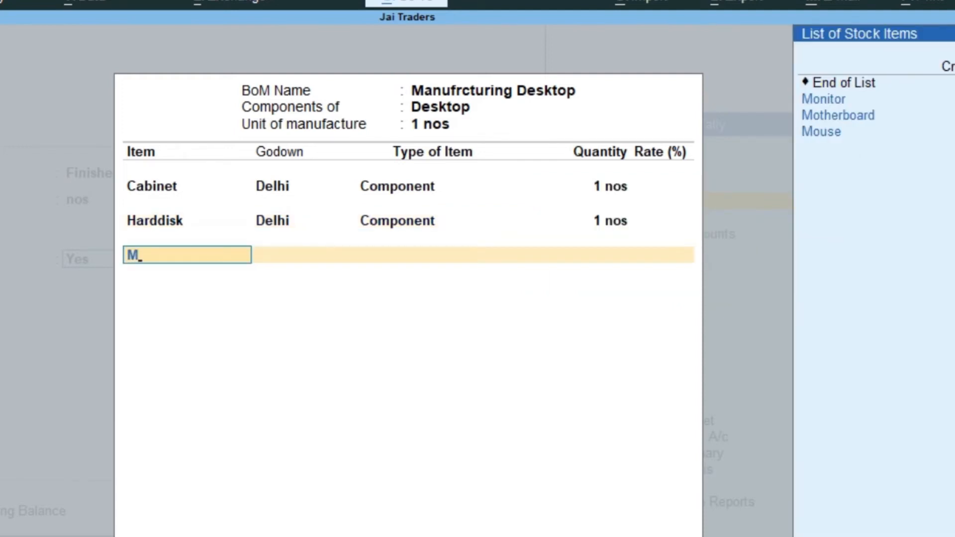
{"action": "key", "text": "Down"}
{"action": "key", "text": "Return"}
{"action": "type", "text": "D"}
{"action": "key", "text": "Return"}
{"action": "key", "text": "Return"}
{"action": "type", "text": "1"}
{"action": "key", "text": "Return"}
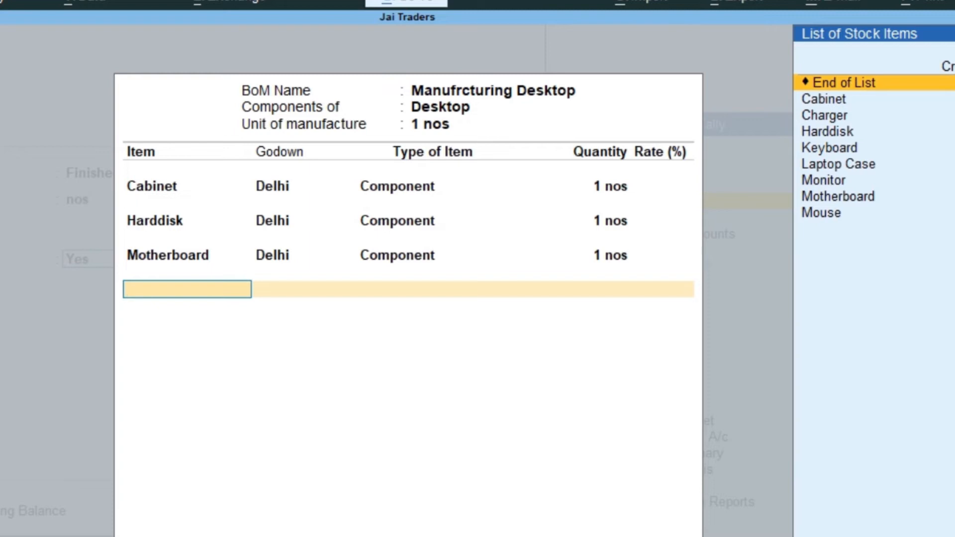
Step: Add Monitor from the Delhi godown to the BOM as a Component with quantity 1 nos
{"action": "type", "text": "Mo"}
{"action": "key", "text": "Down"}
{"action": "key", "text": "Down"}
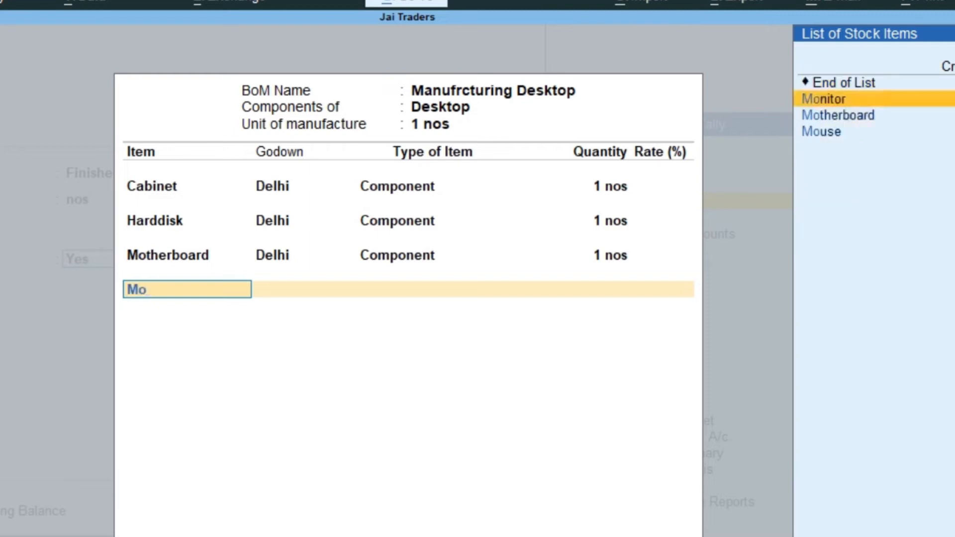
{"action": "key", "text": "Up"}
{"action": "key", "text": "Return"}
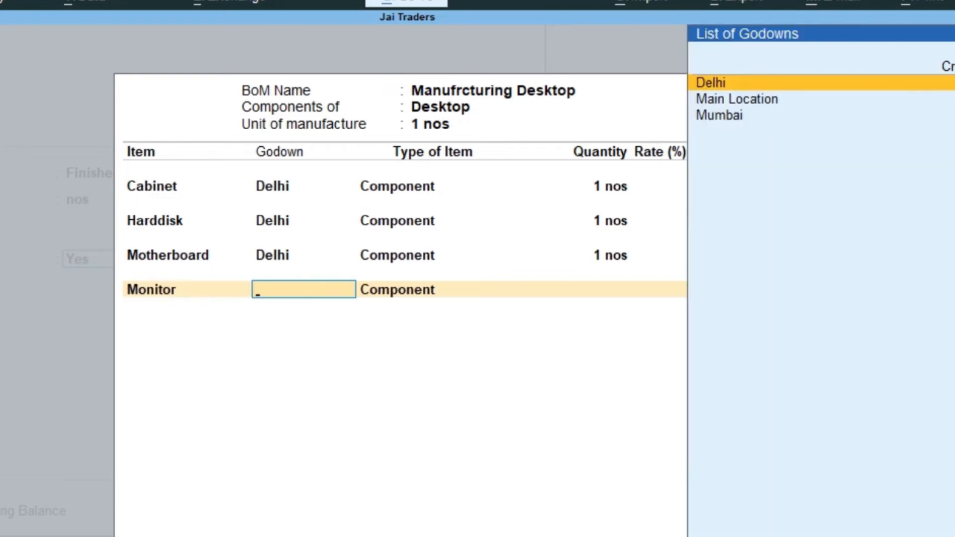
{"action": "key", "text": "Return"}
{"action": "type", "text": "1"}
{"action": "key", "text": "Return"}
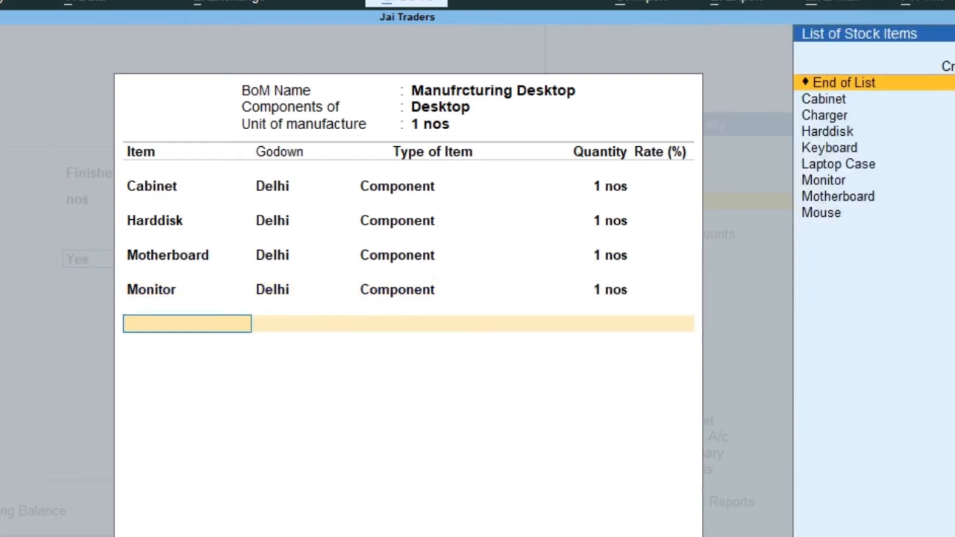
Step: Add Keyboard from the Delhi godown to the BOM as a Component with quantity 1 nos
{"action": "type", "text": "K"}
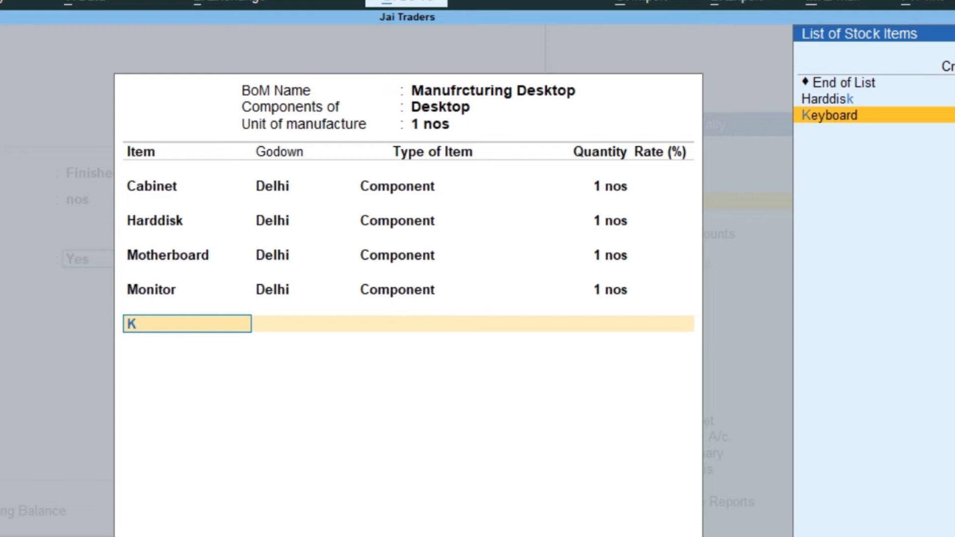
{"action": "key", "text": "Return"}
{"action": "type", "text": "Delhi"}
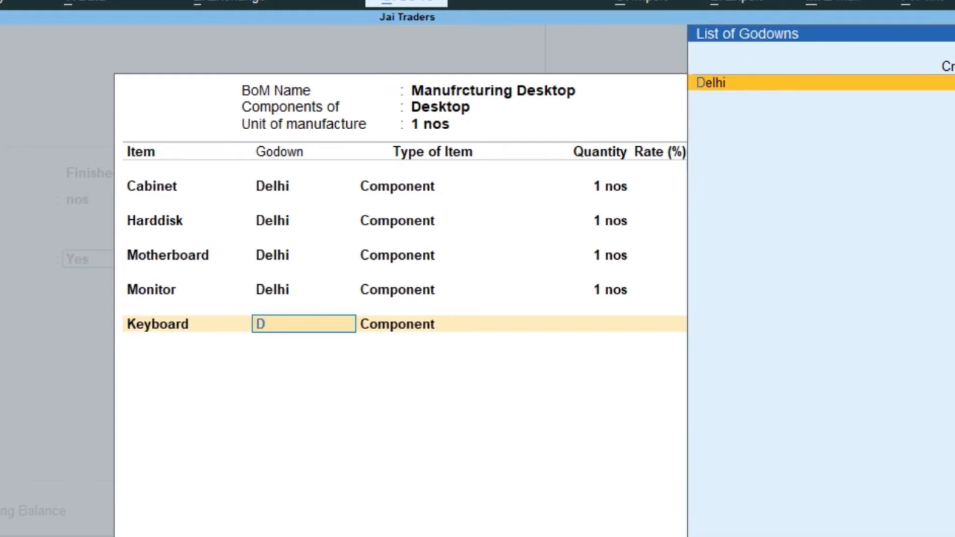
{"action": "key", "text": "Return"}
{"action": "key", "text": "Return"}
{"action": "type", "text": "1"}
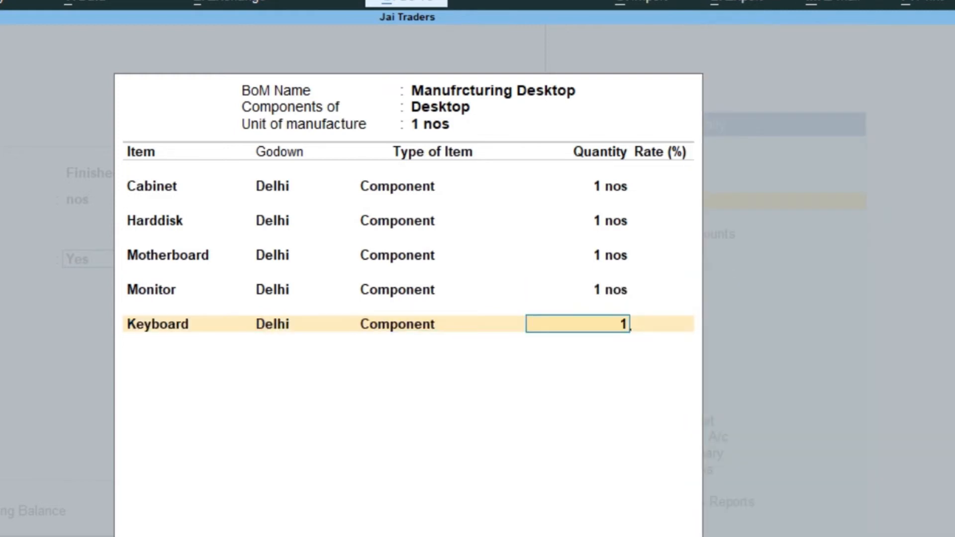
{"action": "key", "text": "Return"}
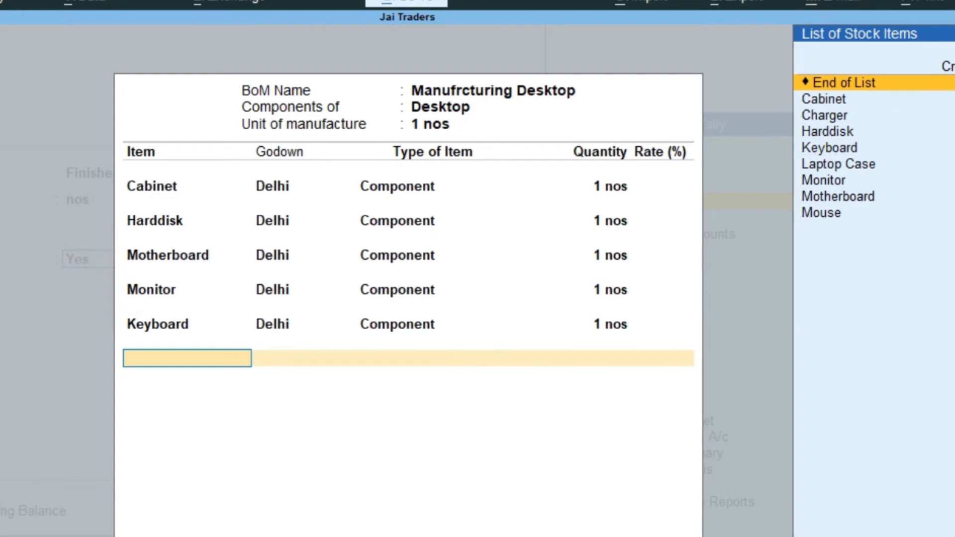
Step: Add Mouse from the Delhi godown as a Component with quantity 1 nos, and finish the Desktop item's BOM list with rate of duty 0
{"action": "type", "text": "M"}
{"action": "key", "text": "Down"}
{"action": "key", "text": "Down"}
{"action": "key", "text": "Down"}
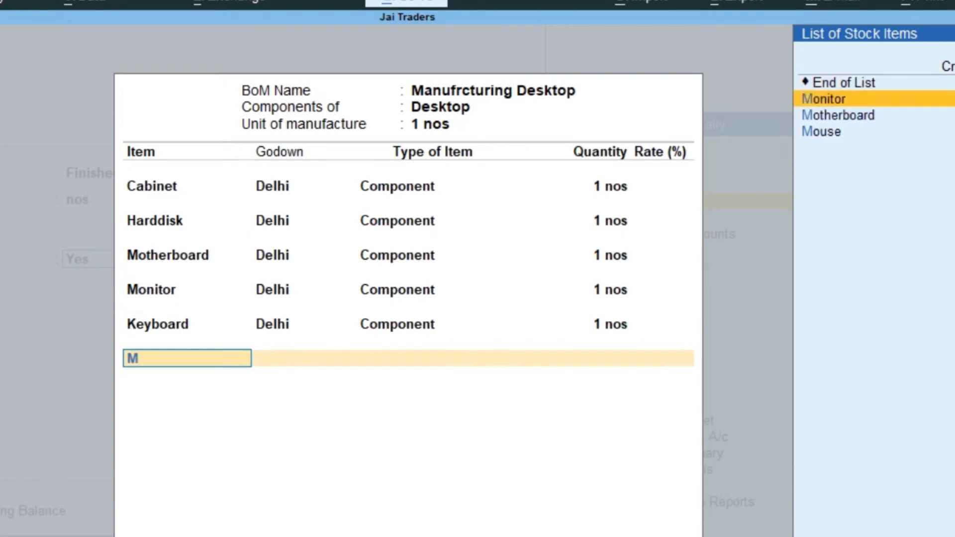
{"action": "key", "text": "Return"}
{"action": "type", "text": "D"}
{"action": "key", "text": "Return"}
{"action": "key", "text": "Return"}
{"action": "type", "text": "1"}
{"action": "key", "text": "Return"}
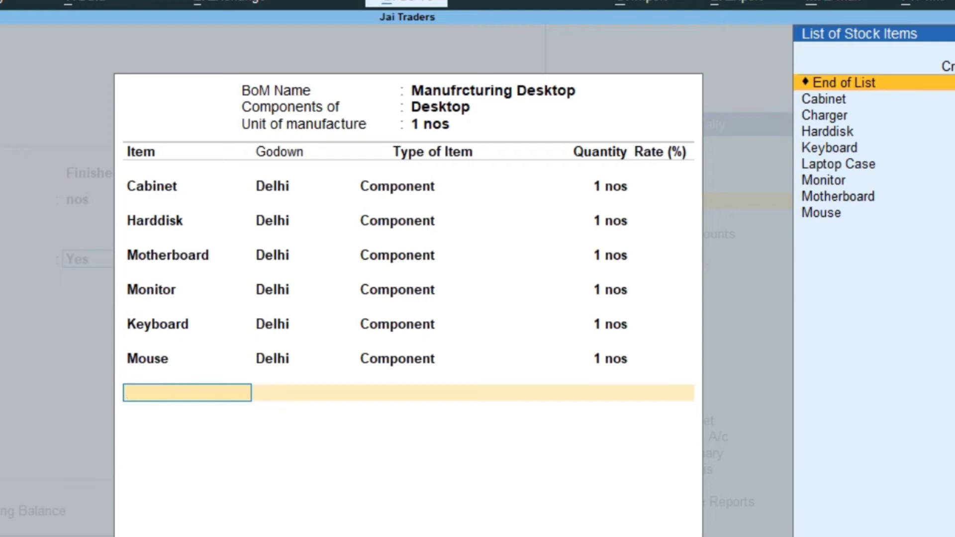
{"action": "key", "text": "Return"}
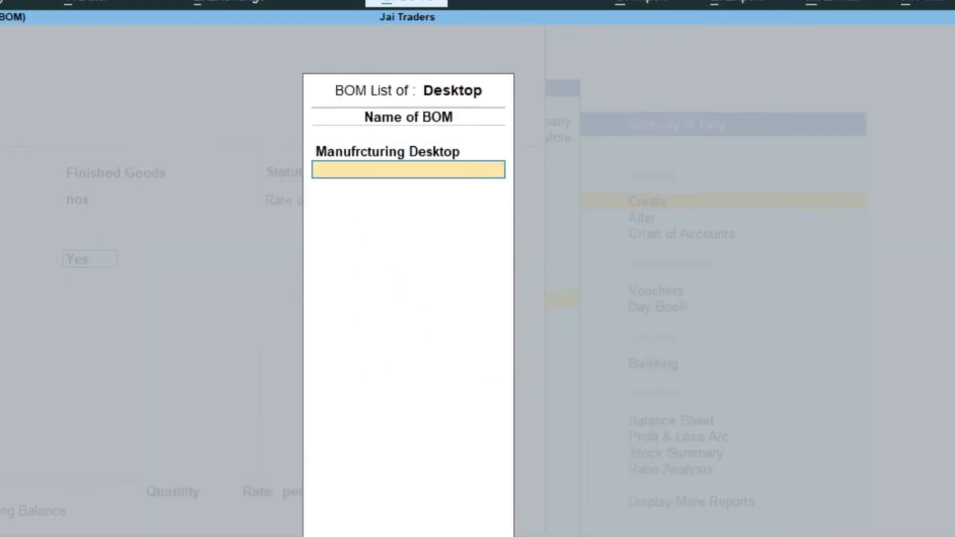
{"action": "key", "text": "Return"}
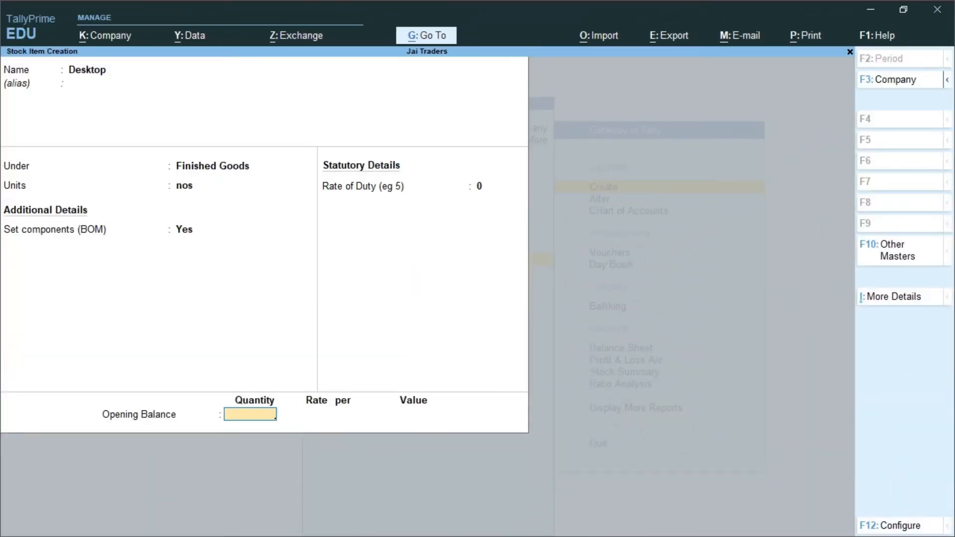
Step: Save the Desktop item without an opening balance and start a stock item named Laptop under Finished Goods with unit nos
{"action": "key", "text": "Return"}
{"action": "key", "text": "Return"}
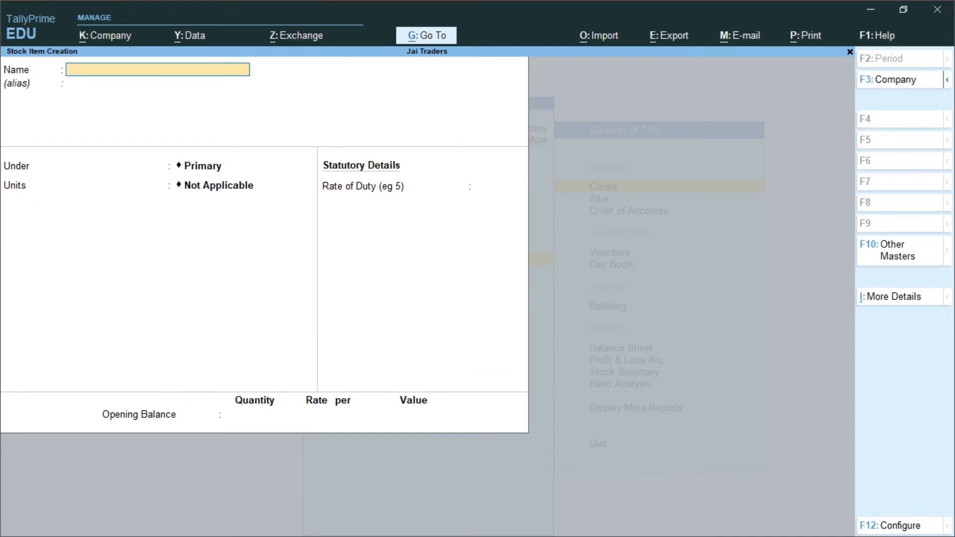
{"action": "type", "text": "Laptop"}
{"action": "key", "text": "Return"}
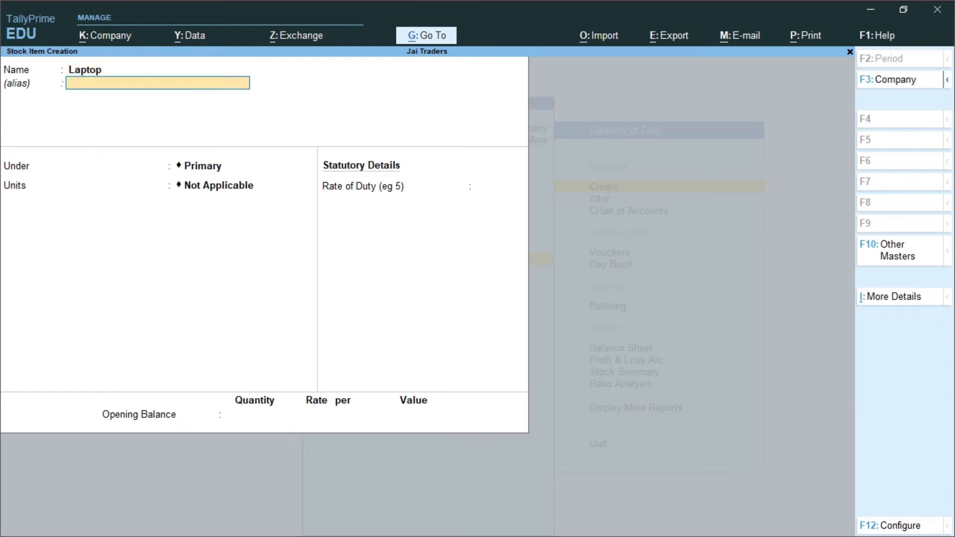
{"action": "key", "text": "Return"}
{"action": "key", "text": "Down"}
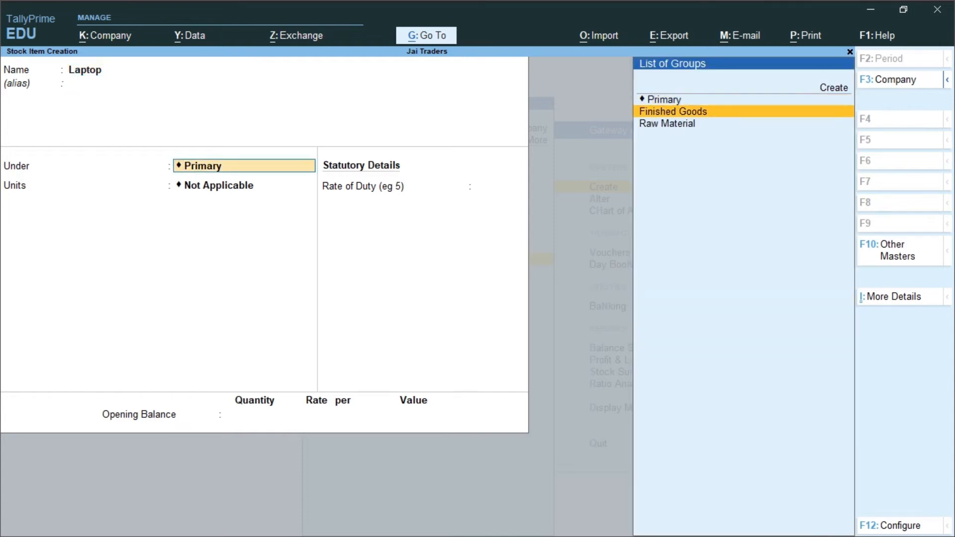
{"action": "key", "text": "Return"}
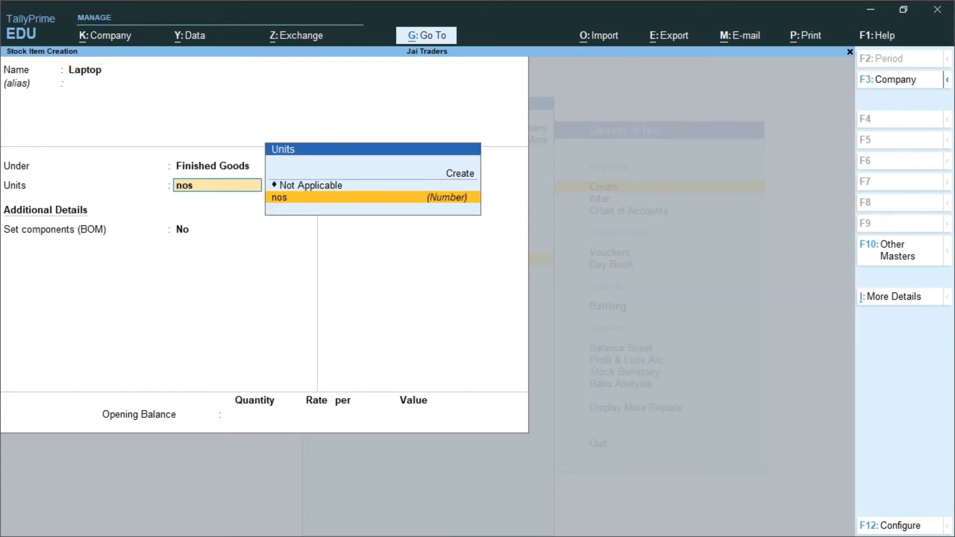
{"action": "key", "text": "Return"}
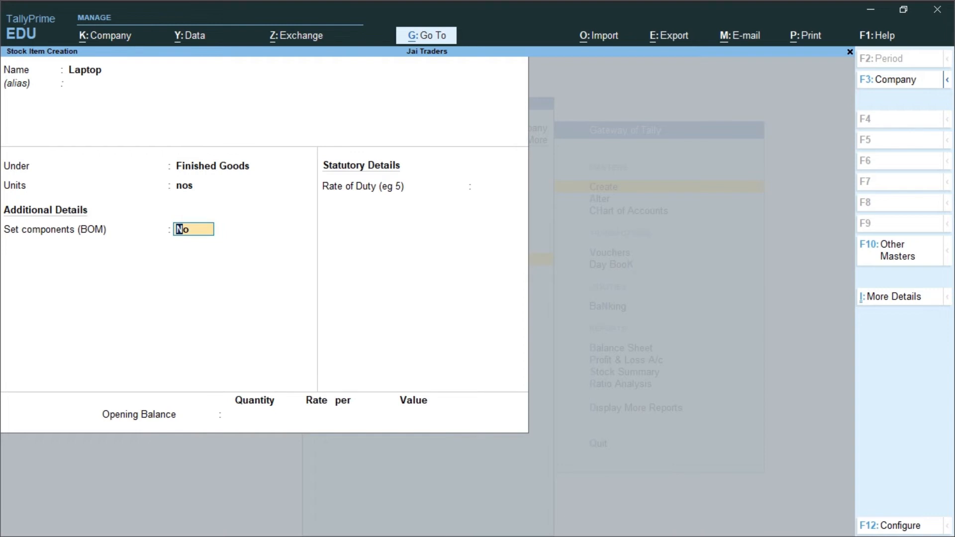
Step: Enable components for Laptop and start a BOM named Manufrcturing Laptop with unit of manufacture 1 nos
{"action": "type", "text": "y"}
{"action": "key", "text": "Return"}
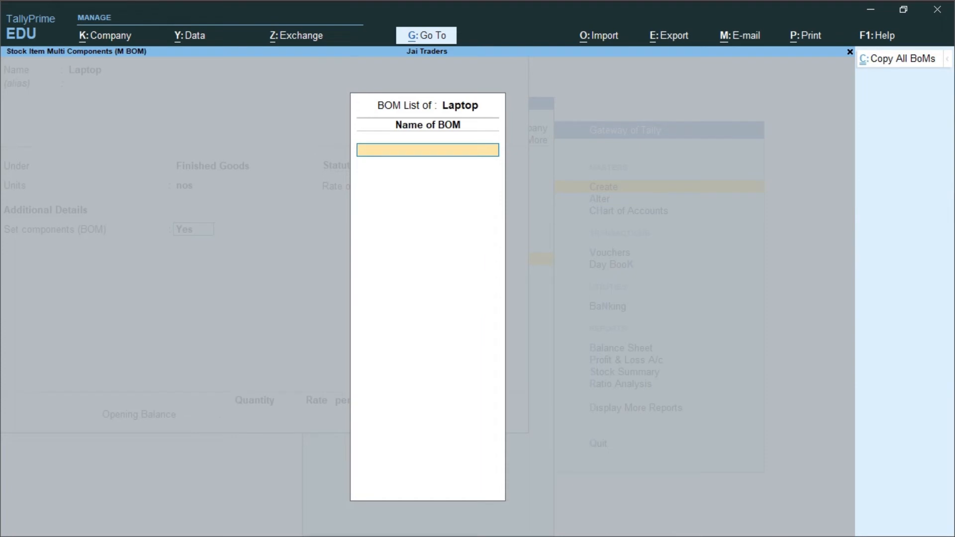
{"action": "type", "text": "Manufrcturing Laptop"}
{"action": "key", "text": "Return"}
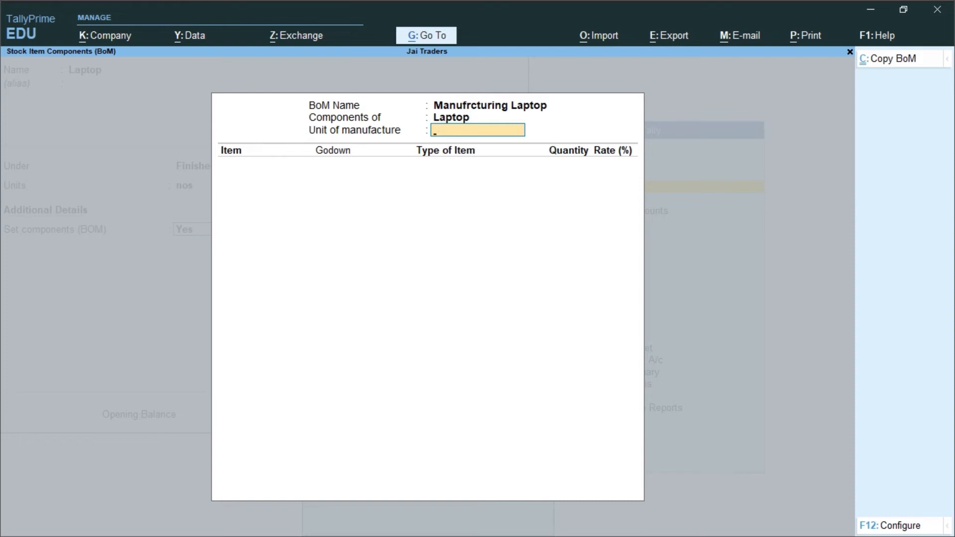
{"action": "type", "text": "1"}
{"action": "key", "text": "Return"}
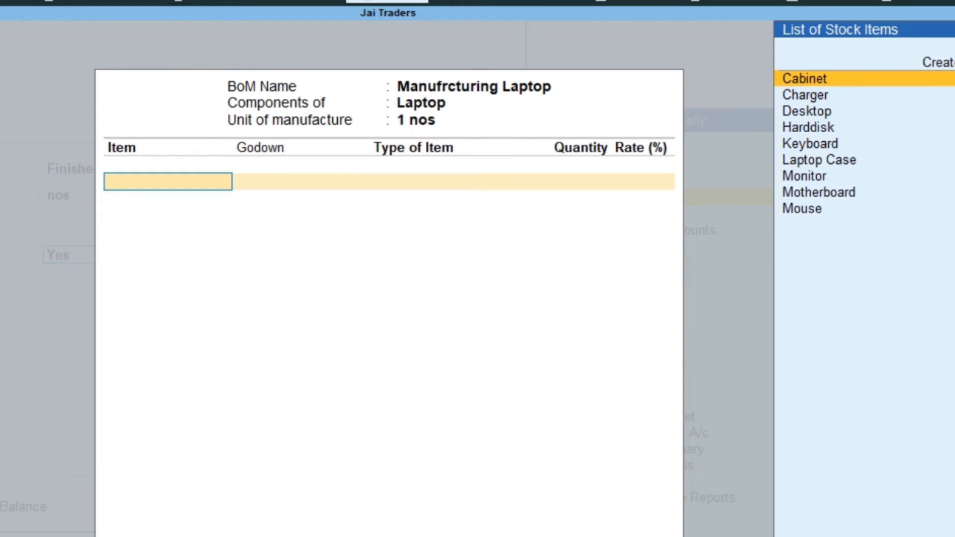
Step: Add Charger from the Mumbai godown to the Laptop BOM as a Component with quantity 1 nos
{"action": "key", "text": "Down"}
{"action": "key", "text": "Up"}
{"action": "key", "text": "Down"}
{"action": "key", "text": "Return"}
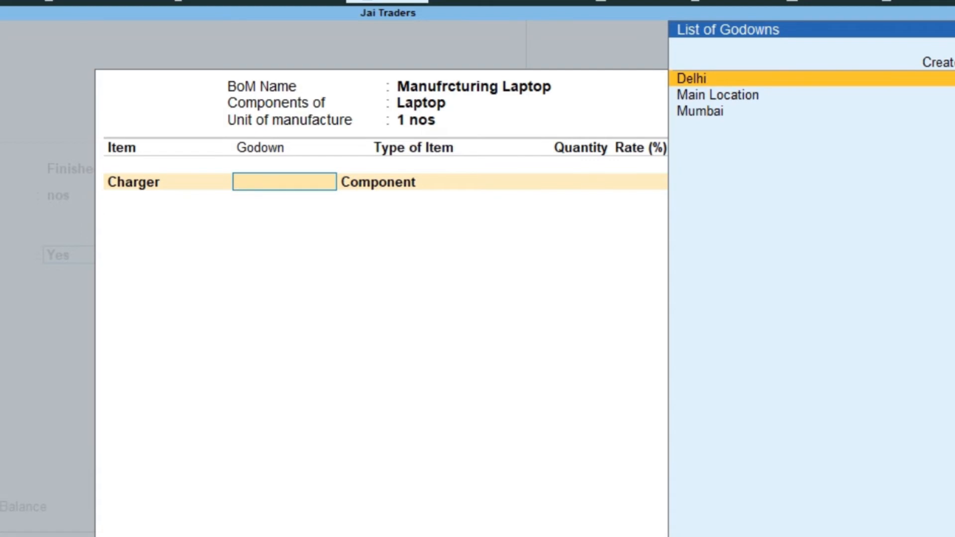
{"action": "type", "text": "M"}
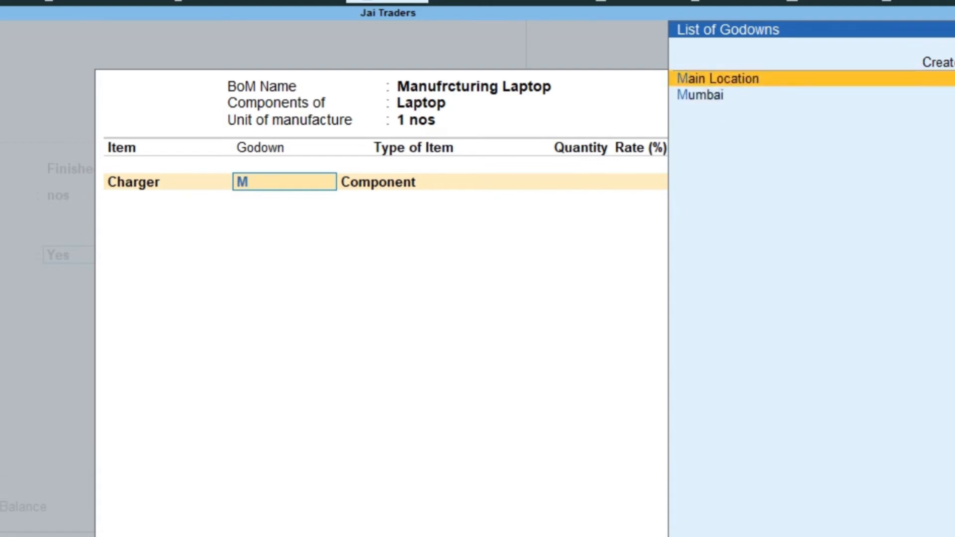
{"action": "key", "text": "Down"}
{"action": "key", "text": "Return"}
{"action": "key", "text": "Return"}
{"action": "type", "text": "1"}
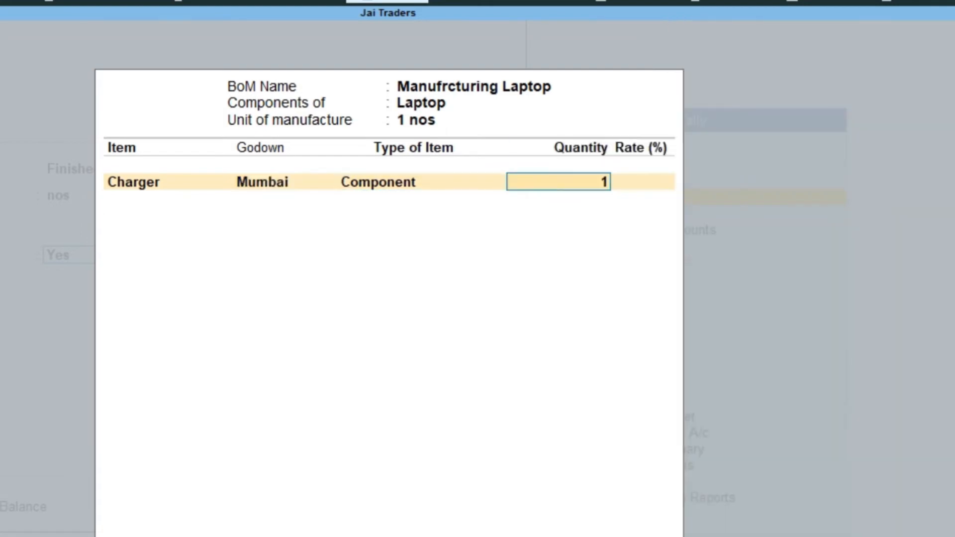
{"action": "key", "text": "Return"}
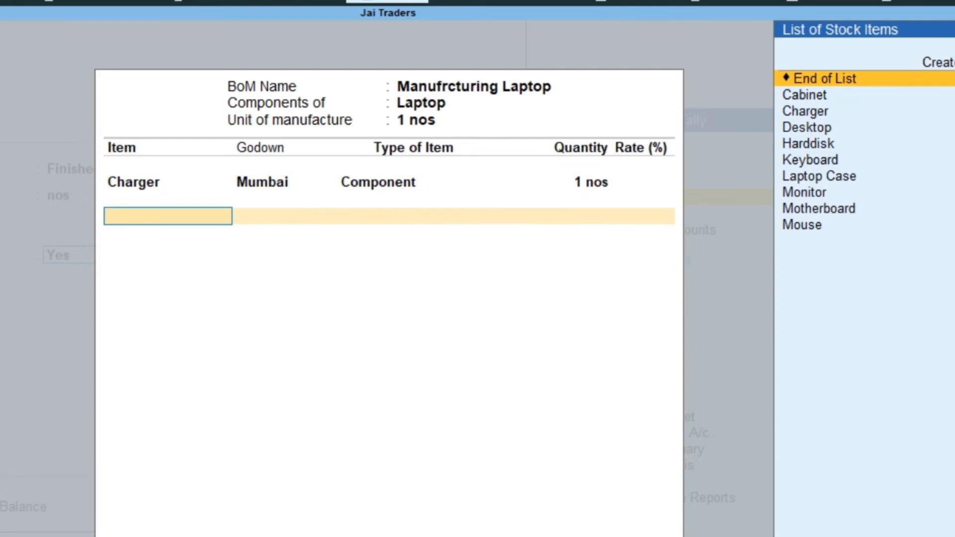
Step: Add Motherboard from the Mumbai godown to the Laptop BOM as a Component with quantity 1 nos
{"action": "type", "text": "Mo"}
{"action": "key", "text": "Down"}
{"action": "key", "text": "Down"}
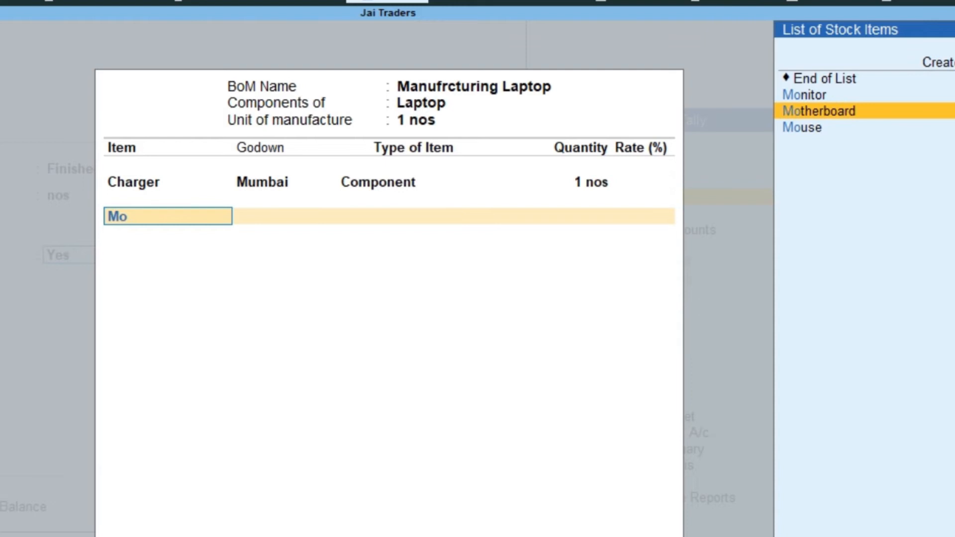
{"action": "key", "text": "Return"}
{"action": "type", "text": "M"}
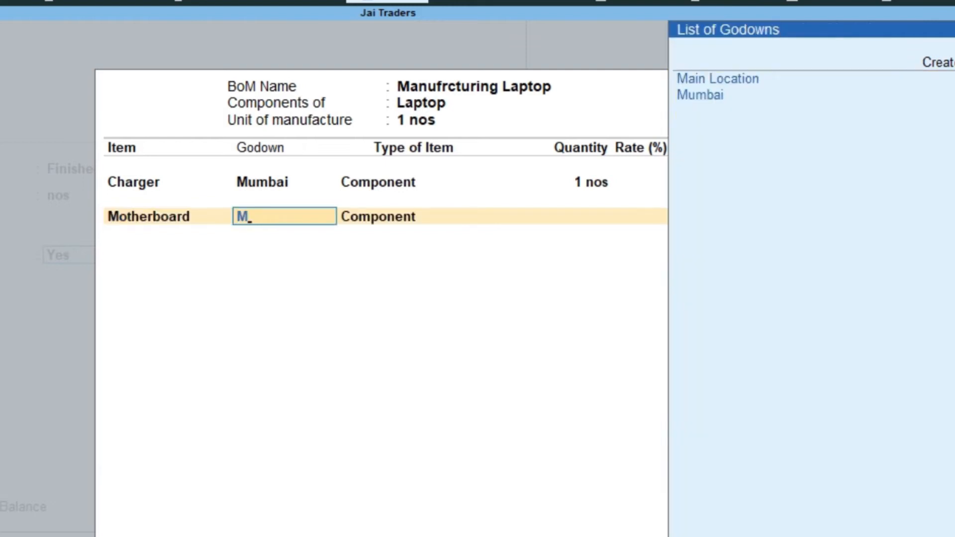
{"action": "key", "text": "Down"}
{"action": "key", "text": "Down"}
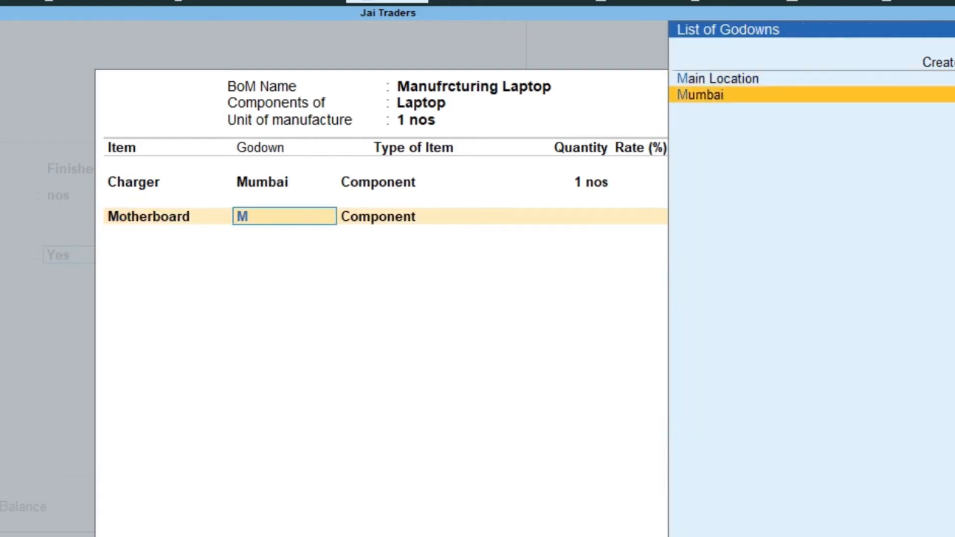
{"action": "key", "text": "Return"}
{"action": "key", "text": "Return"}
{"action": "type", "text": "1"}
{"action": "key", "text": "Return"}
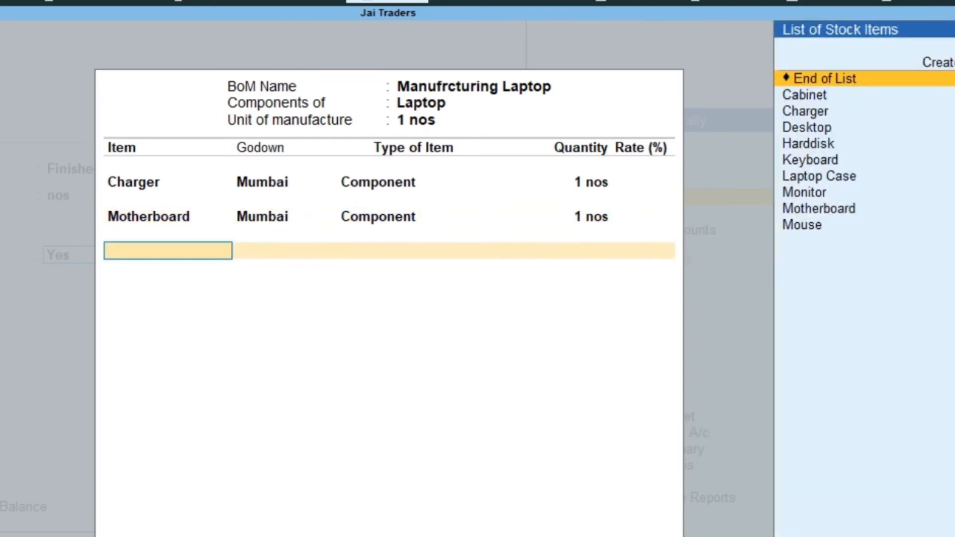
Step: Add Laptop Case from the Mumbai godown to the Laptop BOM as a Component with quantity 1 nos
{"action": "type", "text": "L"}
{"action": "key", "text": "Return"}
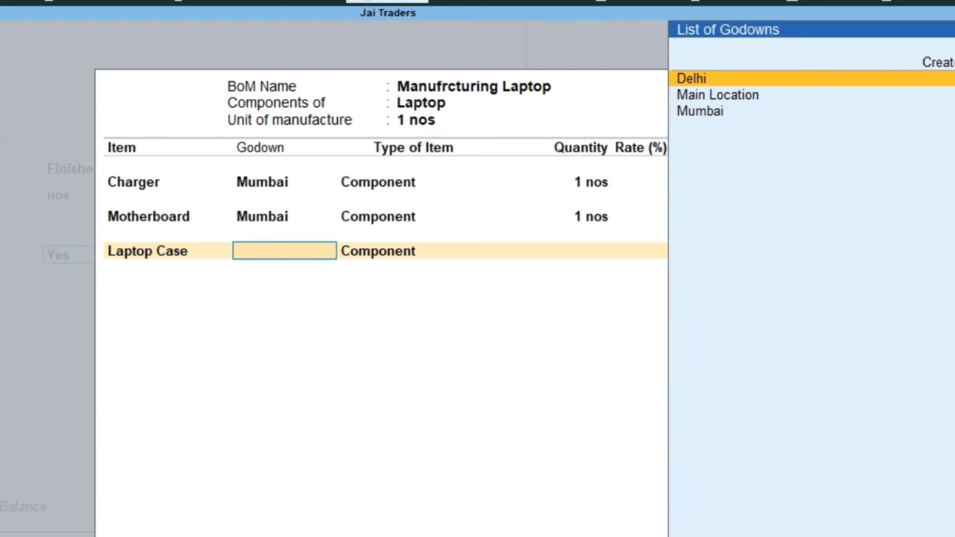
{"action": "type", "text": "Mumbai"}
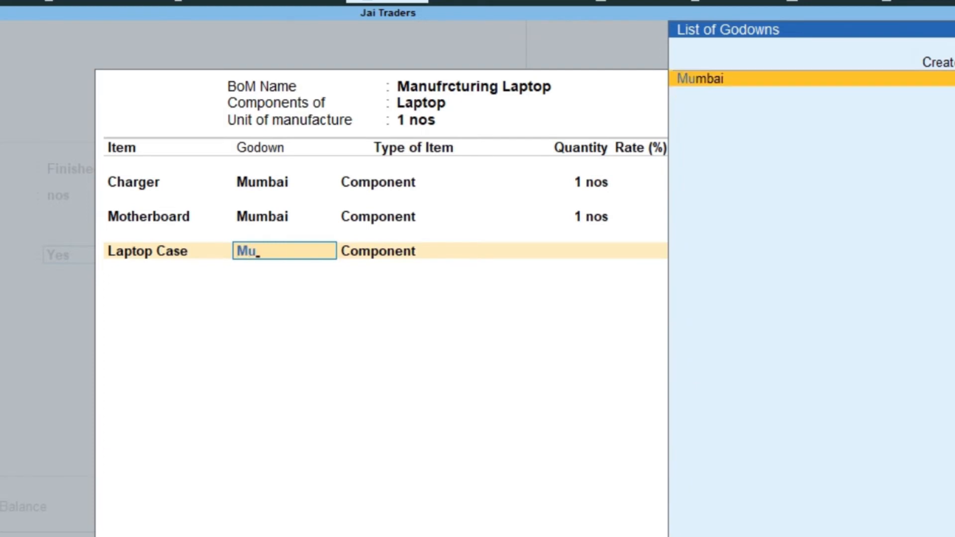
{"action": "key", "text": "Return"}
{"action": "key", "text": "Return"}
{"action": "type", "text": "1"}
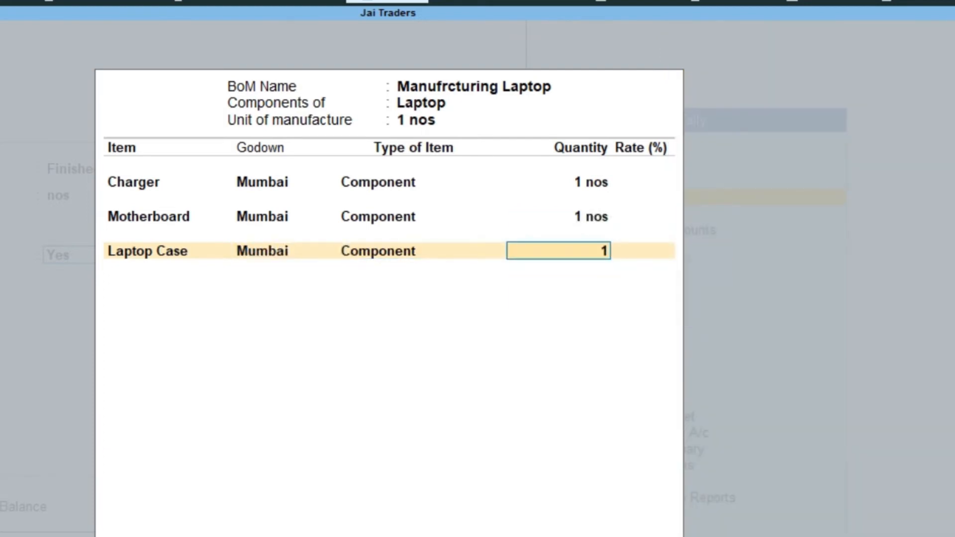
{"action": "key", "text": "Return"}
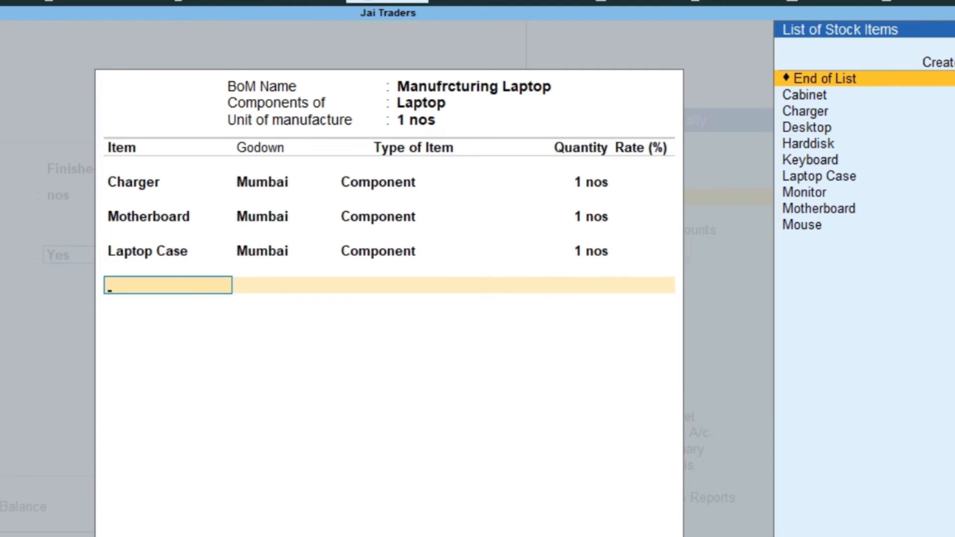
Step: Finish the Laptop BOM list, save the item with rate of duty 0 and no opening balance, and return to the Gateway of Tally
{"action": "key", "text": "Return"}
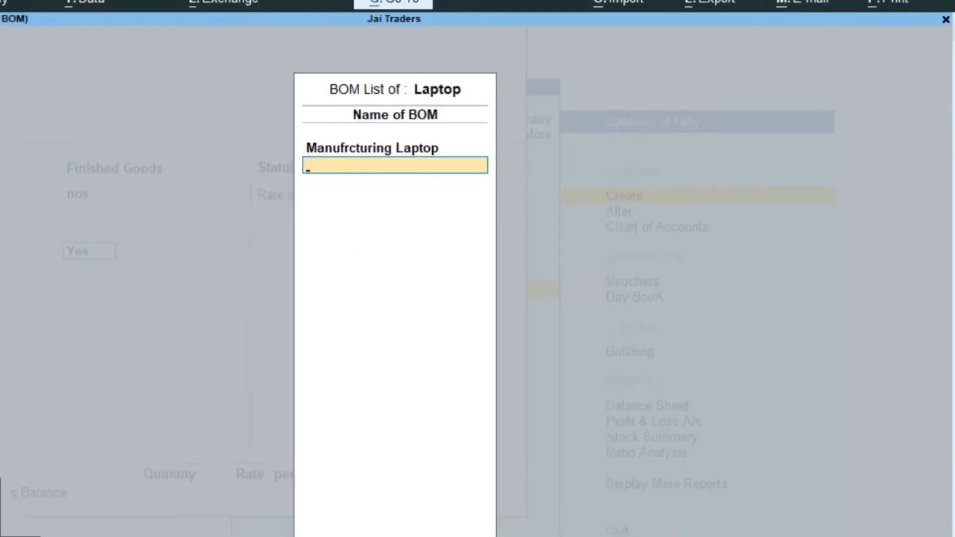
{"action": "key", "text": "Return"}
{"action": "key", "text": "Return"}
{"action": "key", "text": "Return"}
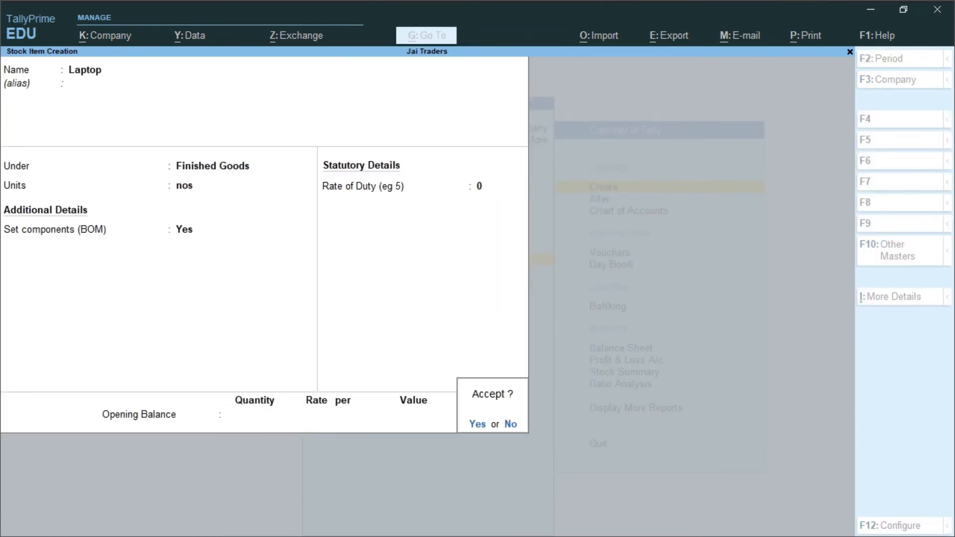
{"action": "key", "text": "Return"}
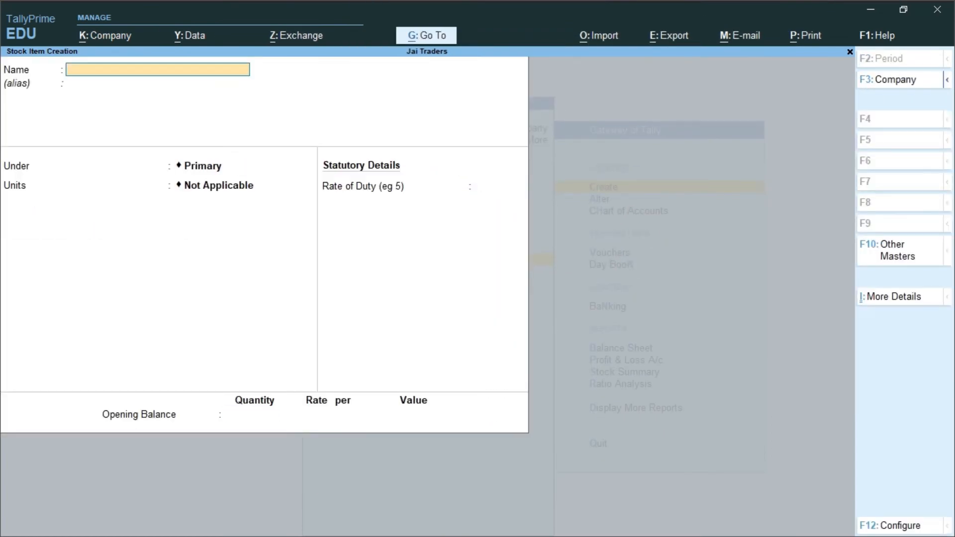
{"action": "key", "text": "Escape"}
{"action": "key", "text": "Return"}
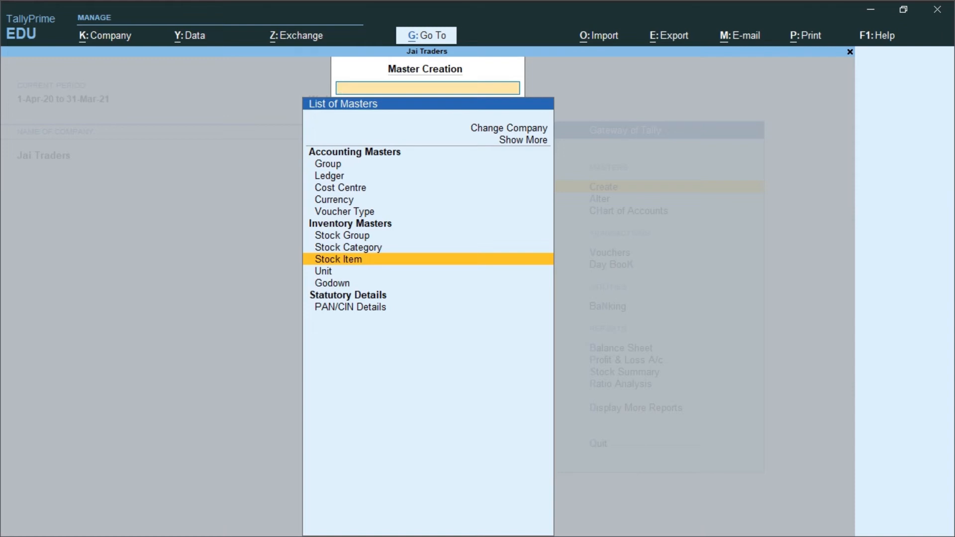
{"action": "key", "text": "Escape"}
{"action": "key", "text": "Down"}
{"action": "key", "text": "Down"}
{"action": "key", "text": "Down"}
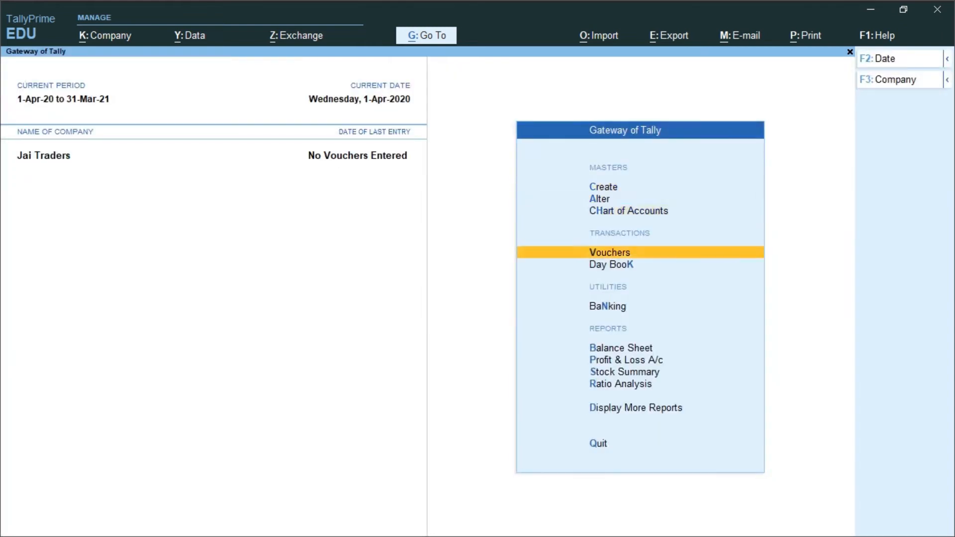
{"action": "key", "text": "Return"}
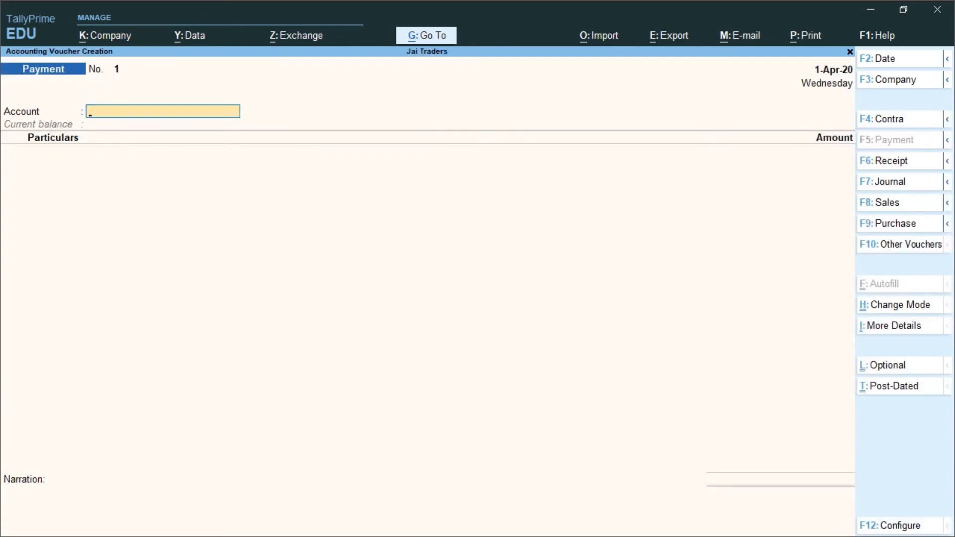
{"action": "key", "text": "Escape"}
{"action": "key", "text": "y"}
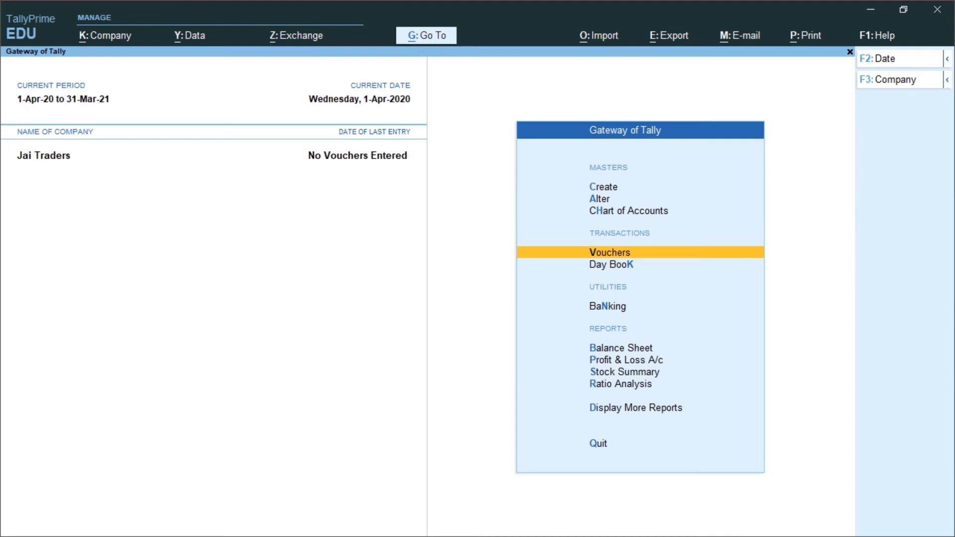
{"action": "key", "text": "Up"}
{"action": "key", "text": "Up"}
{"action": "key", "text": "Up"}
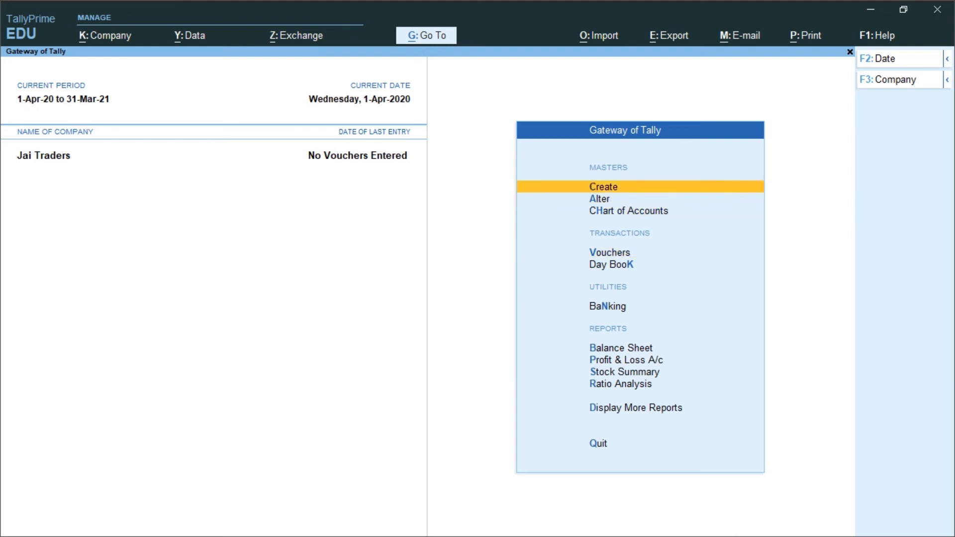
Step: Start a new voucher type master named Manufacturing Journal Voucher without an alias
{"action": "key", "text": "Return"}
{"action": "key", "text": "Down"}
{"action": "key", "text": "Down"}
{"action": "key", "text": "Down"}
{"action": "key", "text": "Down"}
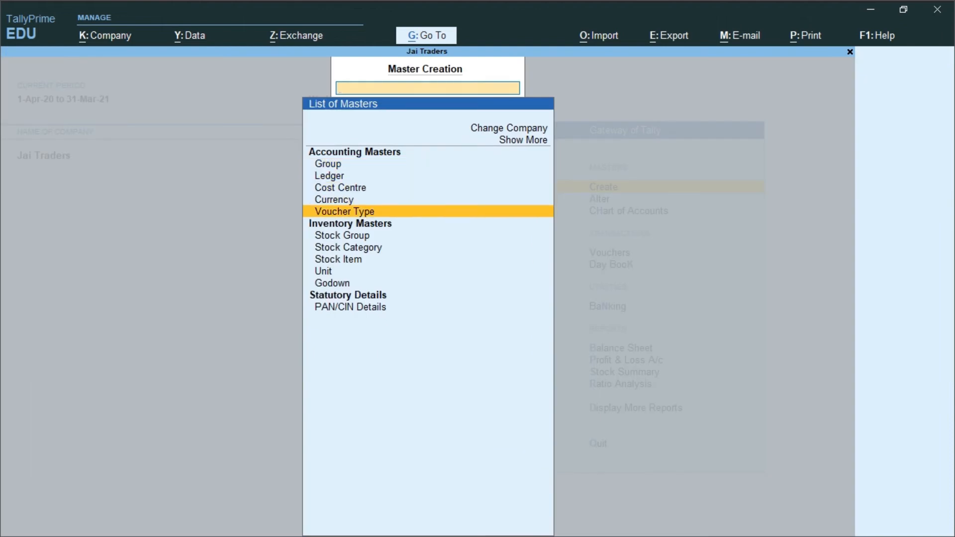
{"action": "key", "text": "Return"}
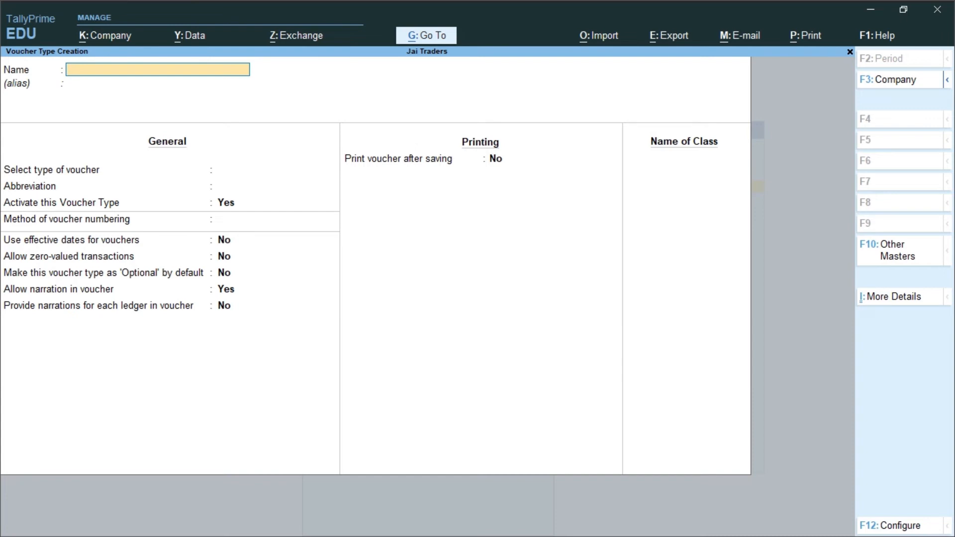
{"action": "type", "text": "Manufacturing Jo"}
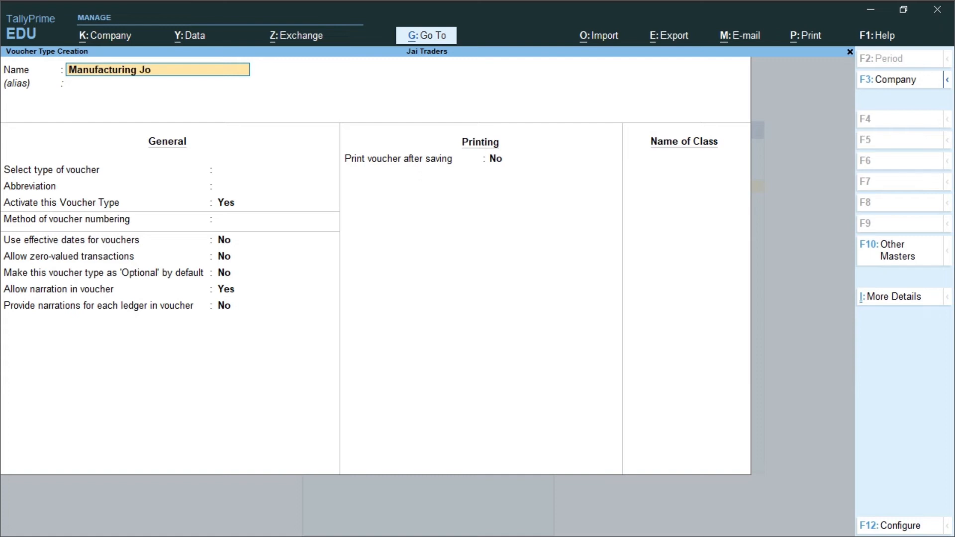
{"action": "type", "text": "urnal Vouche"}
{"action": "key", "text": "Return"}
{"action": "key", "text": "Return"}
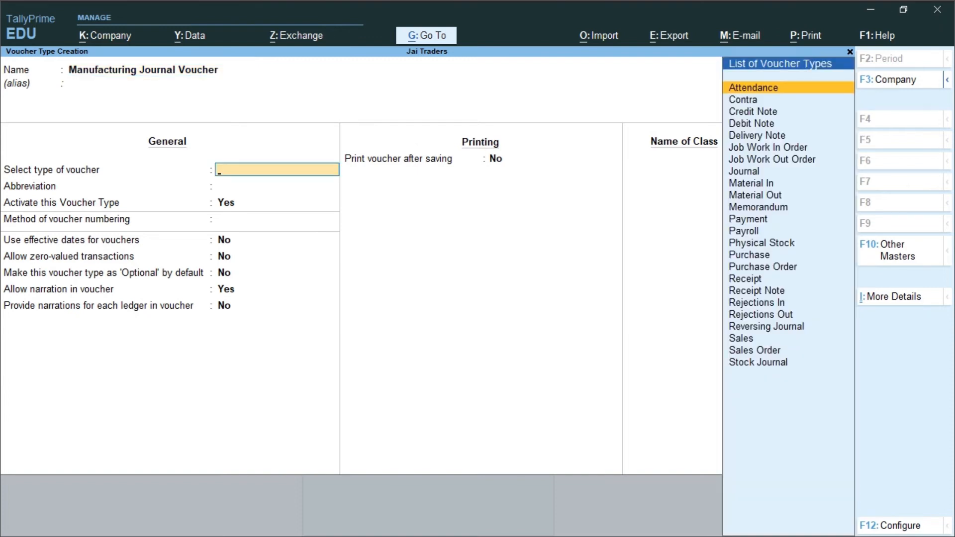
Step: Base the voucher type on Stock Journal with abbreviation Stk Jrnl, kept active, with automatic numbering and no advanced configuration
{"action": "type", "text": "S"}
{"action": "key", "text": "Down"}
{"action": "key", "text": "Down"}
{"action": "key", "text": "Return"}
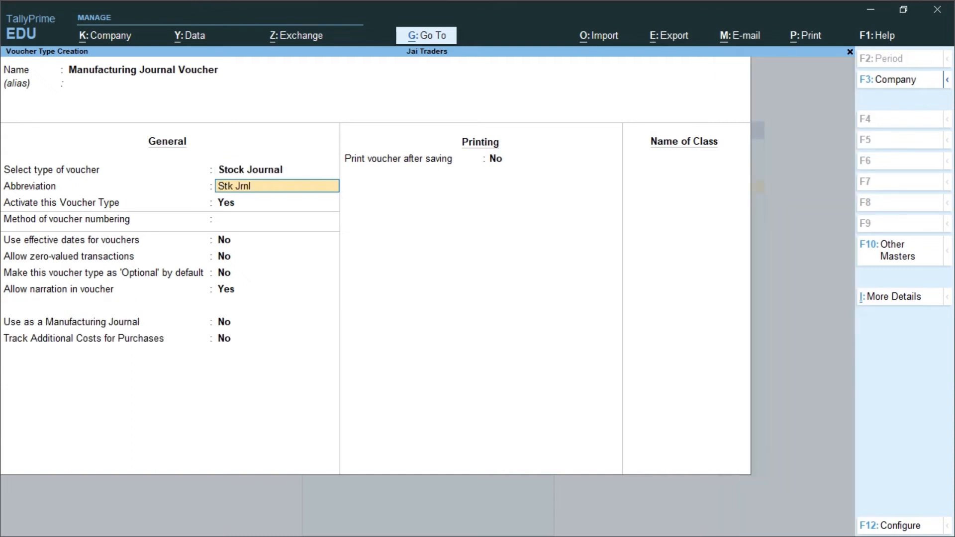
{"action": "key", "text": "Return"}
{"action": "key", "text": "Return"}
{"action": "key", "text": "Return"}
{"action": "key", "text": "Return"}
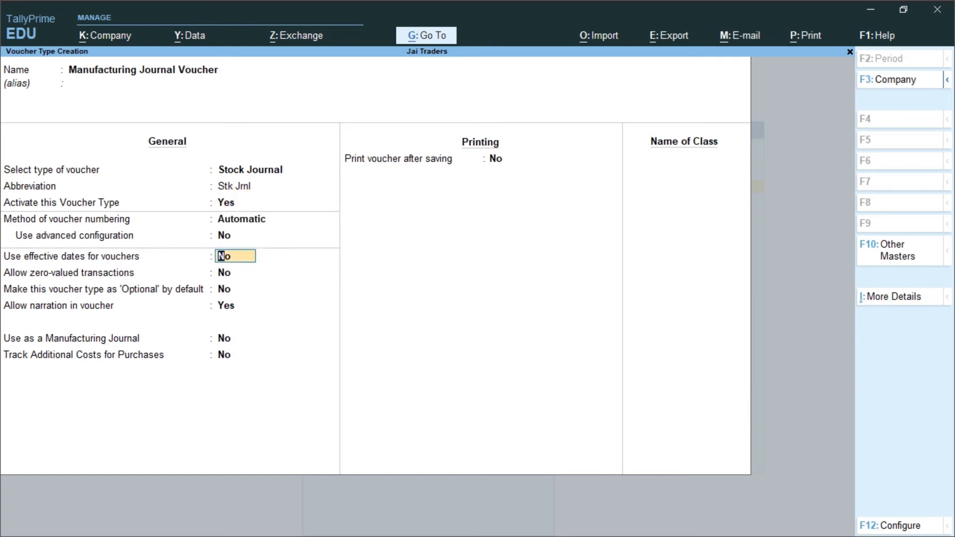
Step: Enable use as a Manufacturing Journal, keep the other options at their defaults, save the voucher type and return to the Gateway of Tally
{"action": "key", "text": "Return"}
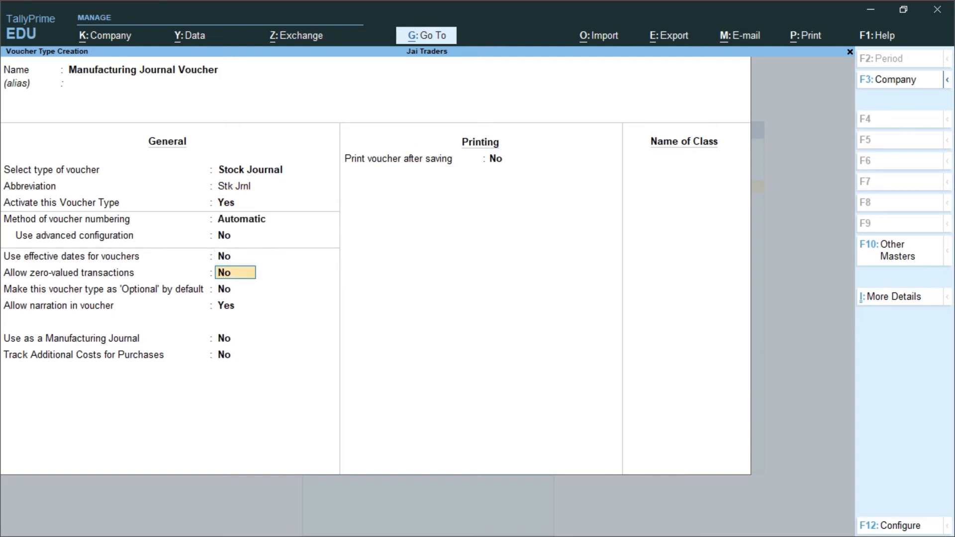
{"action": "key", "text": "Return"}
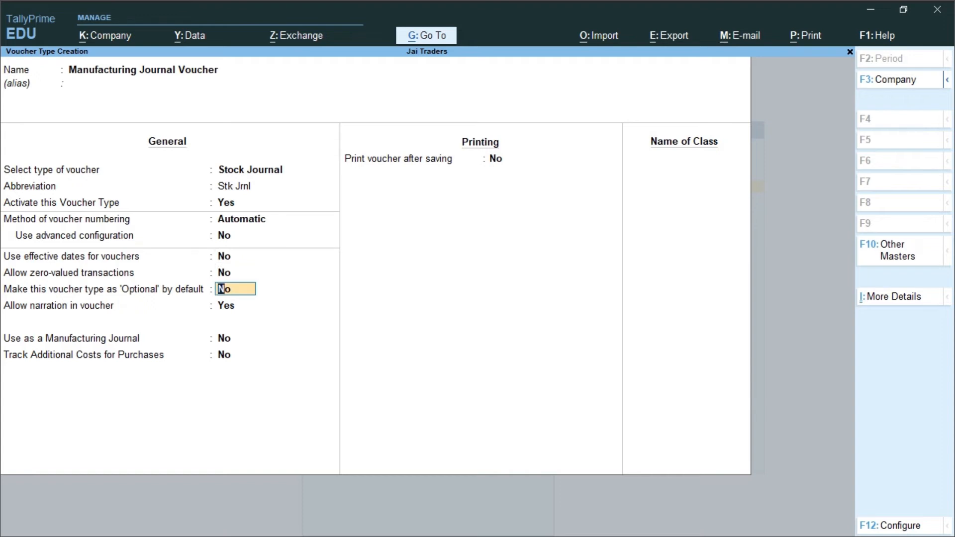
{"action": "key", "text": "Return"}
{"action": "key", "text": "Return"}
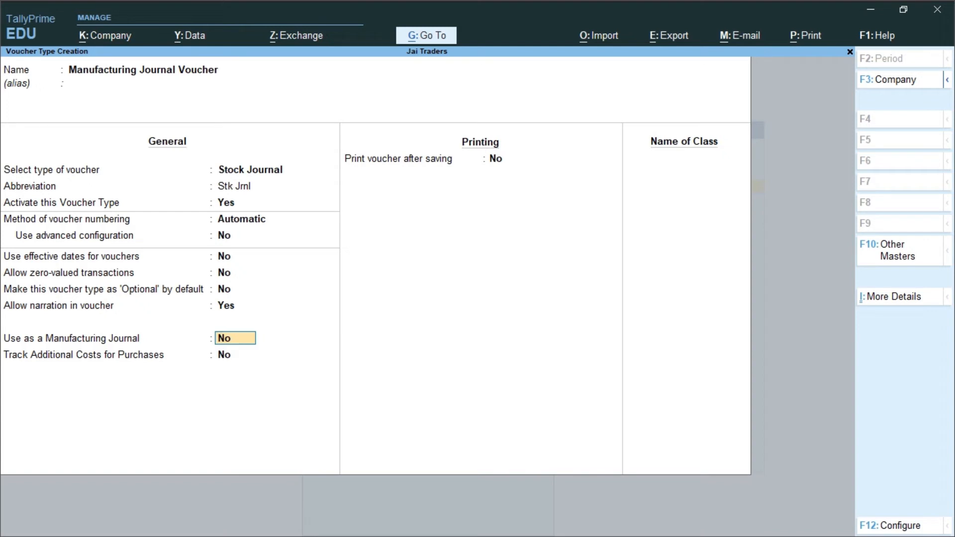
{"action": "type", "text": "y"}
{"action": "key", "text": "Return"}
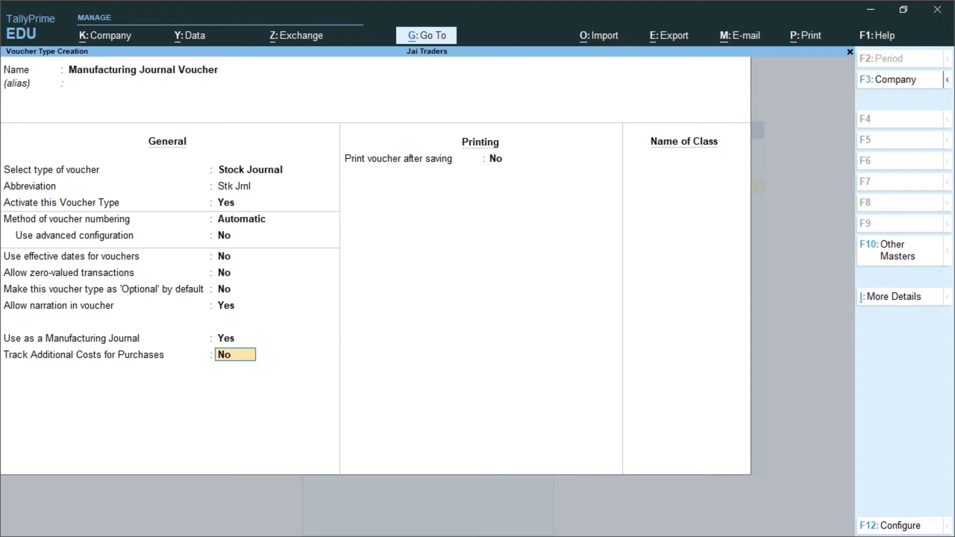
{"action": "key", "text": "Return"}
{"action": "key", "text": "Return"}
{"action": "key", "text": "Return"}
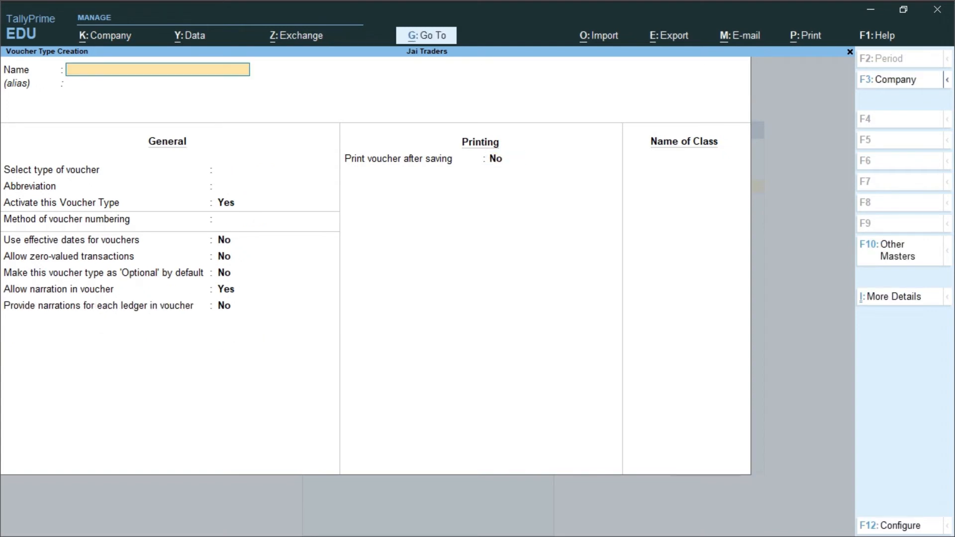
{"action": "key", "text": "Escape"}
{"action": "key", "text": "y"}
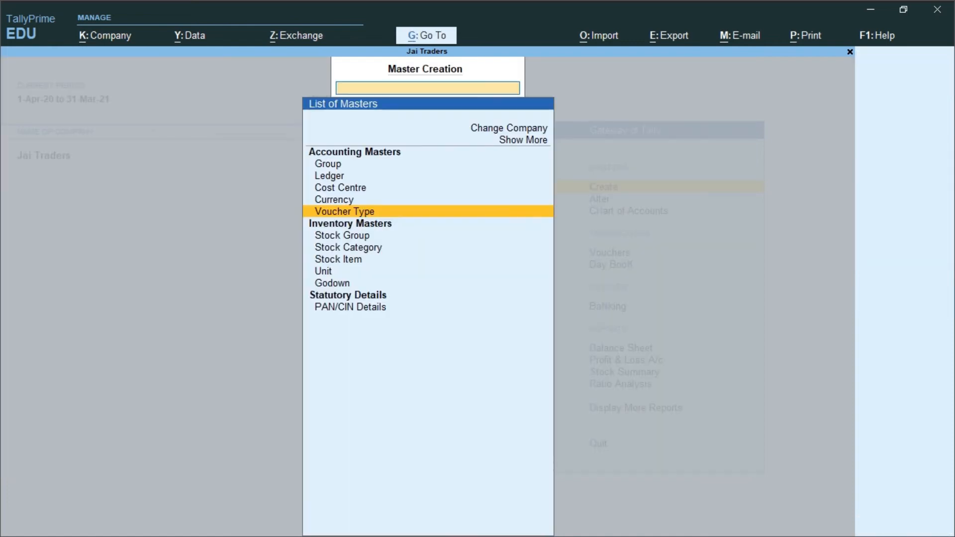
{"action": "key", "text": "Escape"}
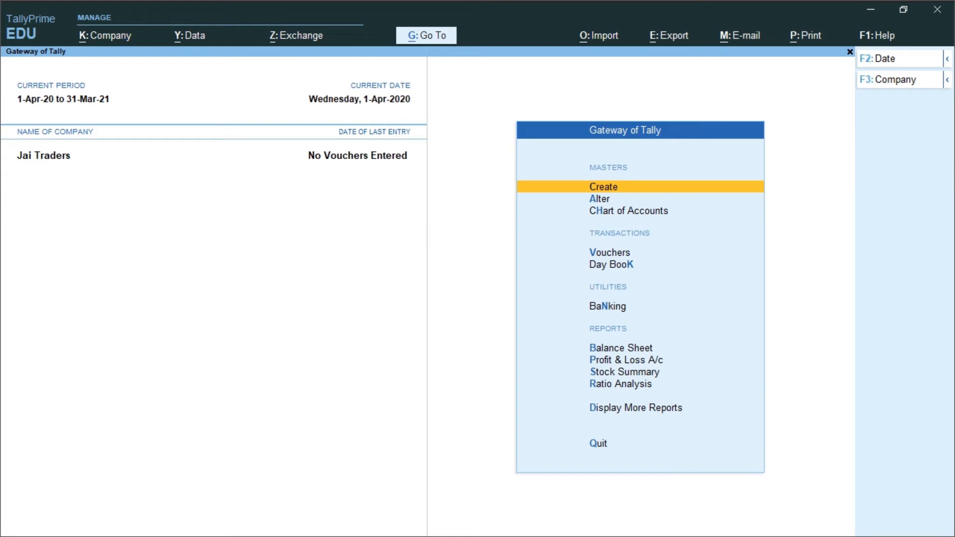
Step: Check the Stock Summary report for Jai Traders and return to the Gateway of Tally
{"action": "key", "text": "Down"}
{"action": "key", "text": "Down"}
{"action": "key", "text": "Down"}
{"action": "key", "text": "Down"}
{"action": "key", "text": "Down"}
{"action": "key", "text": "Down"}
{"action": "key", "text": "Down"}
{"action": "key", "text": "Down"}
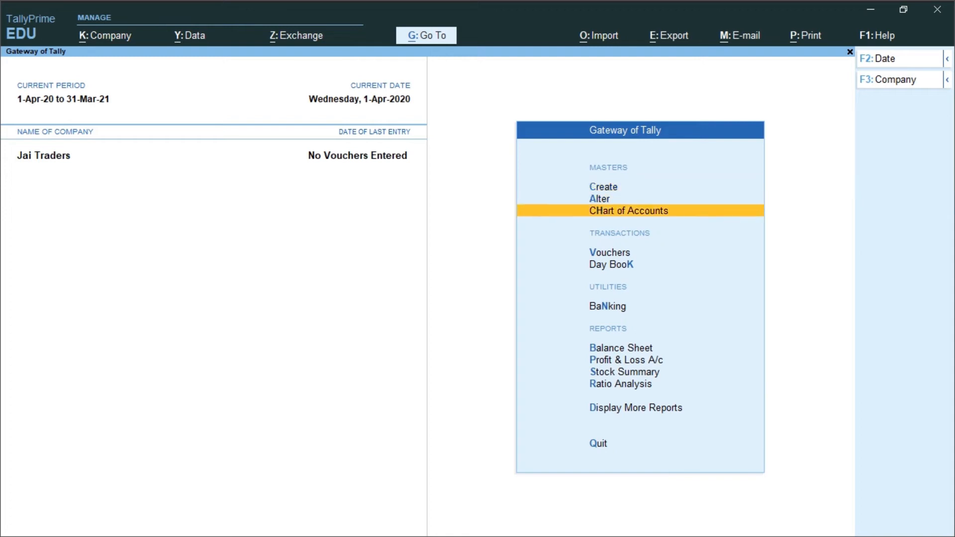
{"action": "key", "text": "Return"}
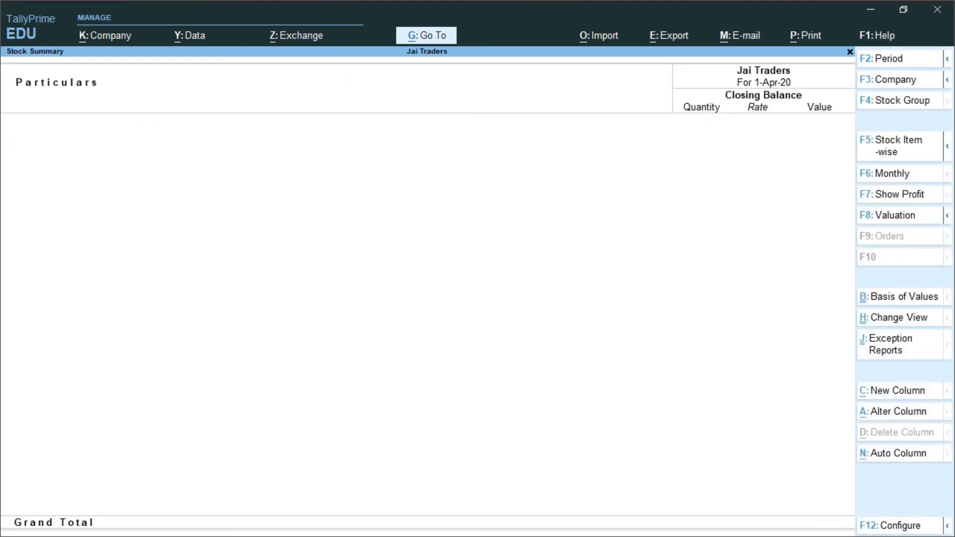
{"action": "key", "text": "Escape"}
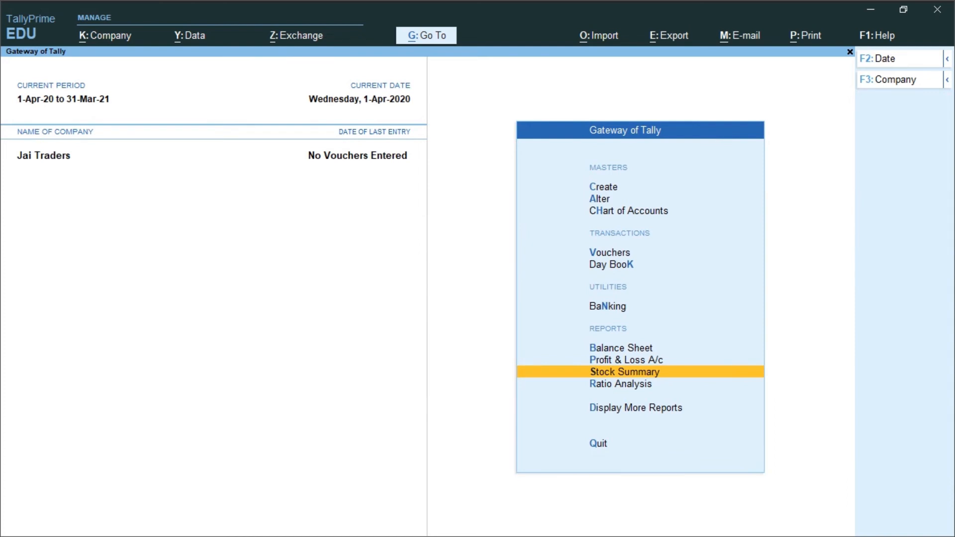
Step: Start a new ledger master named Yash Raj Traders without an alias
{"action": "key", "text": "Up"}
{"action": "key", "text": "Up"}
{"action": "key", "text": "Up"}
{"action": "key", "text": "Up"}
{"action": "key", "text": "Up"}
{"action": "key", "text": "Up"}
{"action": "key", "text": "Up"}
{"action": "key", "text": "Up"}
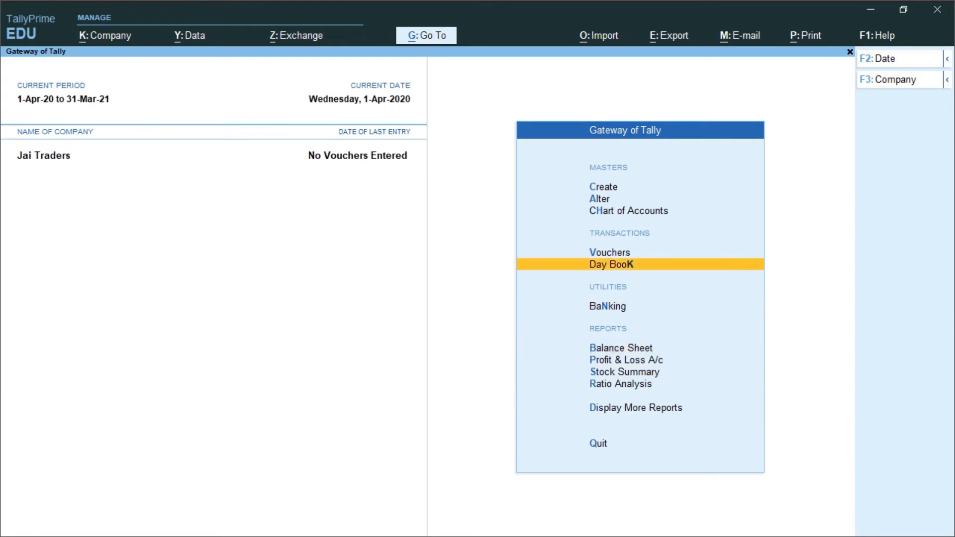
{"action": "key", "text": "Return"}
{"action": "key", "text": "Down"}
{"action": "key", "text": "Return"}
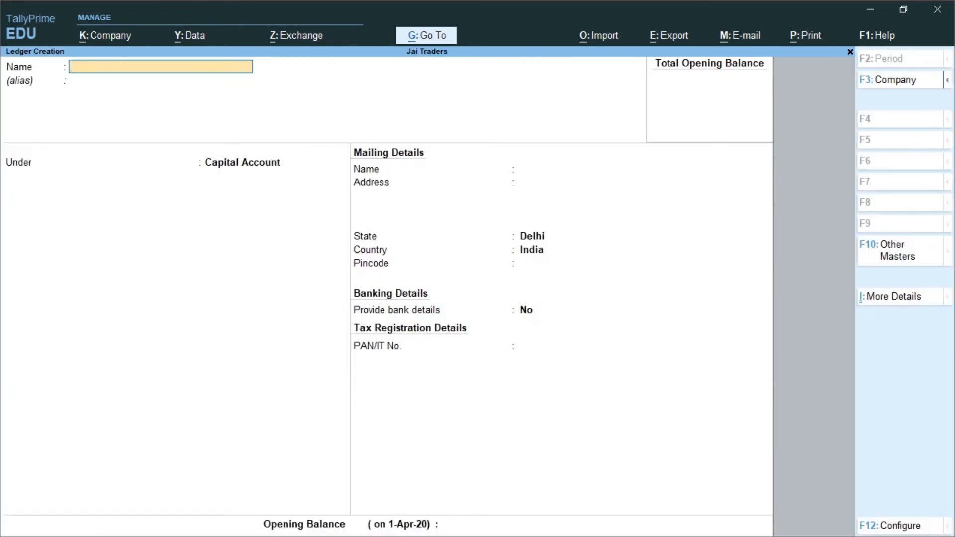
{"action": "type", "text": "Ya"}
{"action": "type", "text": "Raj Traders"}
{"action": "key", "text": "Return"}
{"action": "key", "text": "Return"}
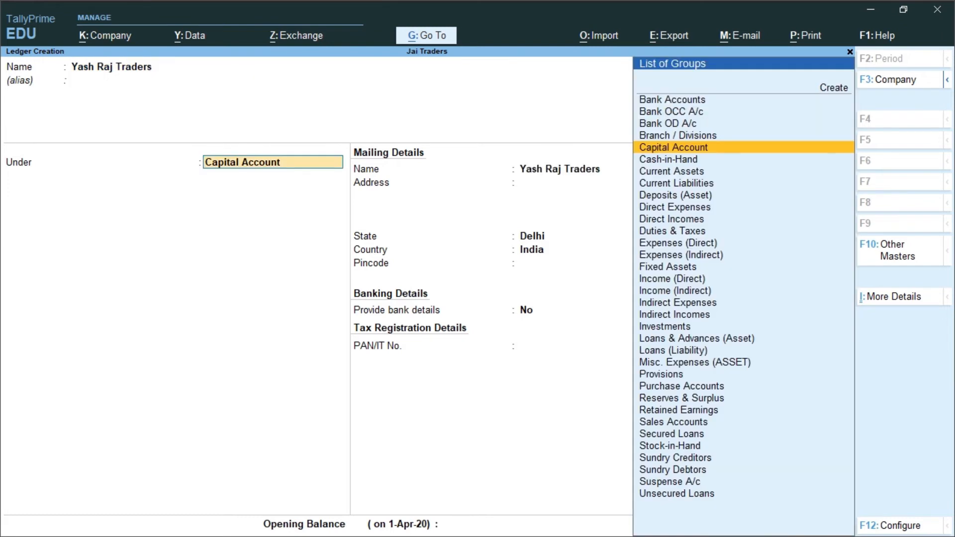
Step: Place the Yash Raj Traders ledger under Sundry Creditors, keep the default details without an opening balance and save it
{"action": "type", "text": "Cre"}
{"action": "key", "text": "Return"}
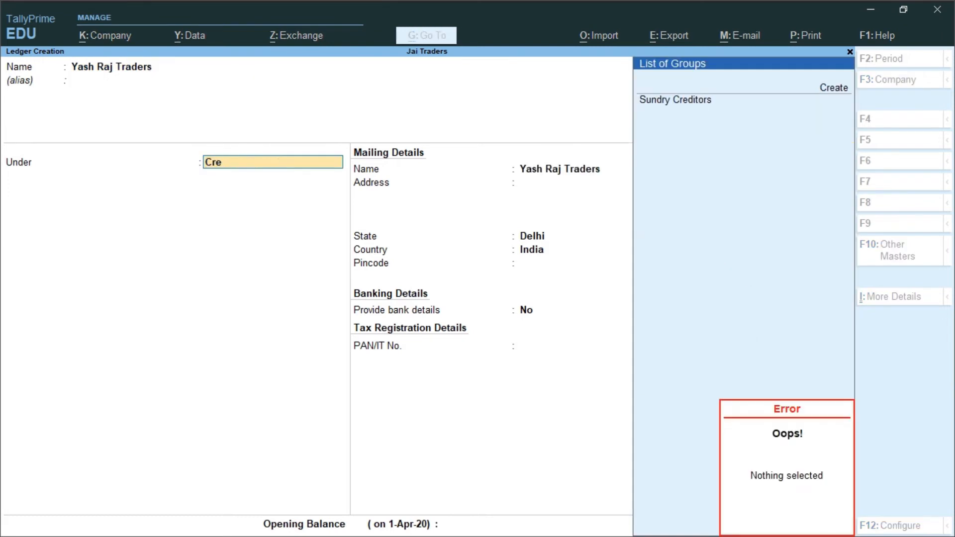
{"action": "key", "text": "Up"}
{"action": "key", "text": "Down"}
{"action": "key", "text": "Return"}
{"action": "key", "text": "Return"}
{"action": "key", "text": "Return"}
{"action": "key", "text": "Return"}
{"action": "key", "text": "Return"}
{"action": "key", "text": "Return"}
{"action": "key", "text": "Return"}
{"action": "key", "text": "Return"}
{"action": "key", "text": "Return"}
{"action": "key", "text": "Return"}
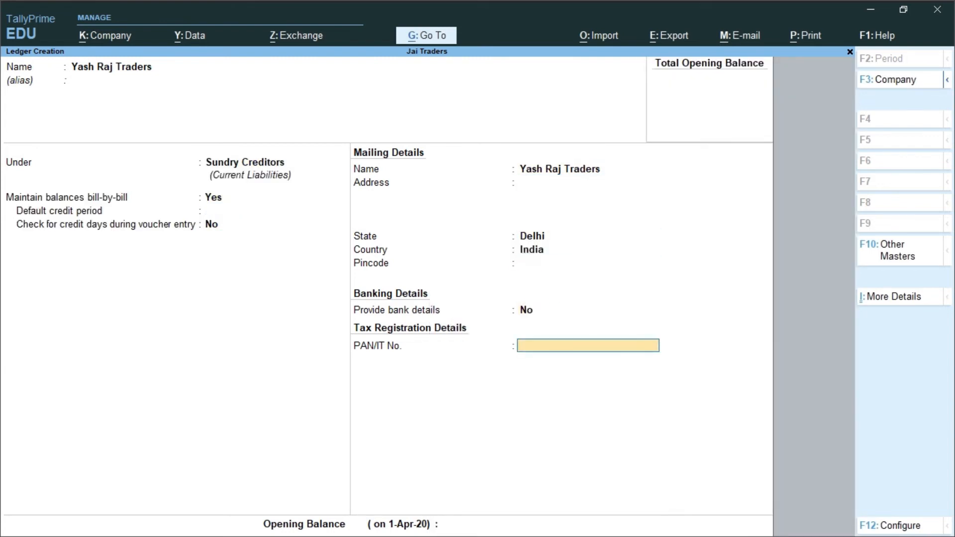
{"action": "key", "text": "Return"}
{"action": "key", "text": "Return"}
Step: Create the ledger Purchase A/c under Purchase Accounts with ledger type Not Applicable and no opening balance
{"action": "type", "text": "Purcha"}
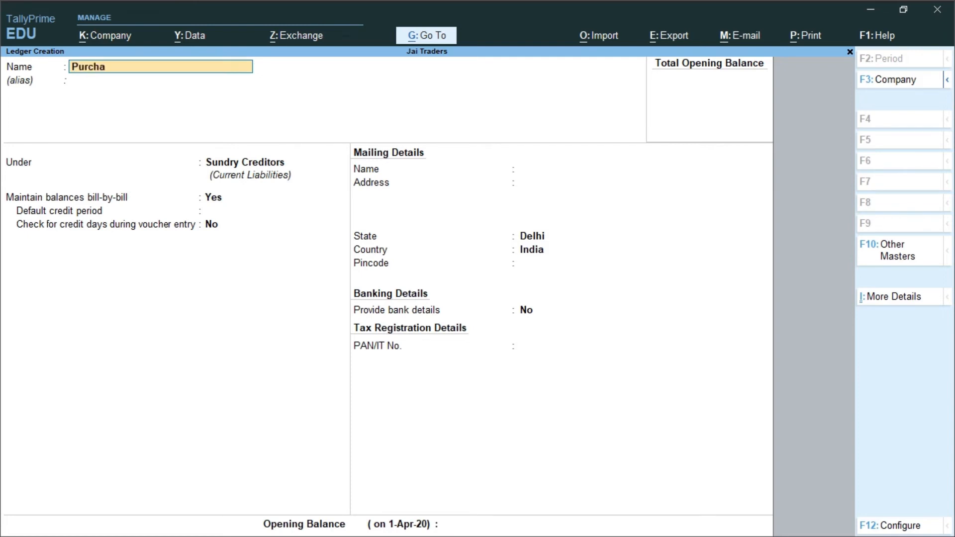
{"action": "type", "text": "se A/c"}
{"action": "key", "text": "Return"}
{"action": "type", "text": "Purchase Accounts"}
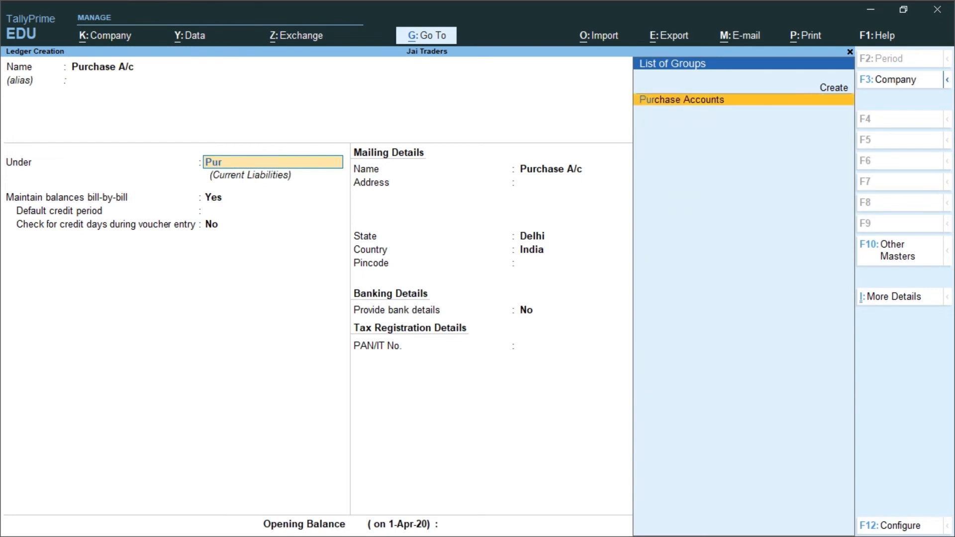
{"action": "key", "text": "Return"}
{"action": "key", "text": "Return"}
{"action": "key", "text": "Return"}
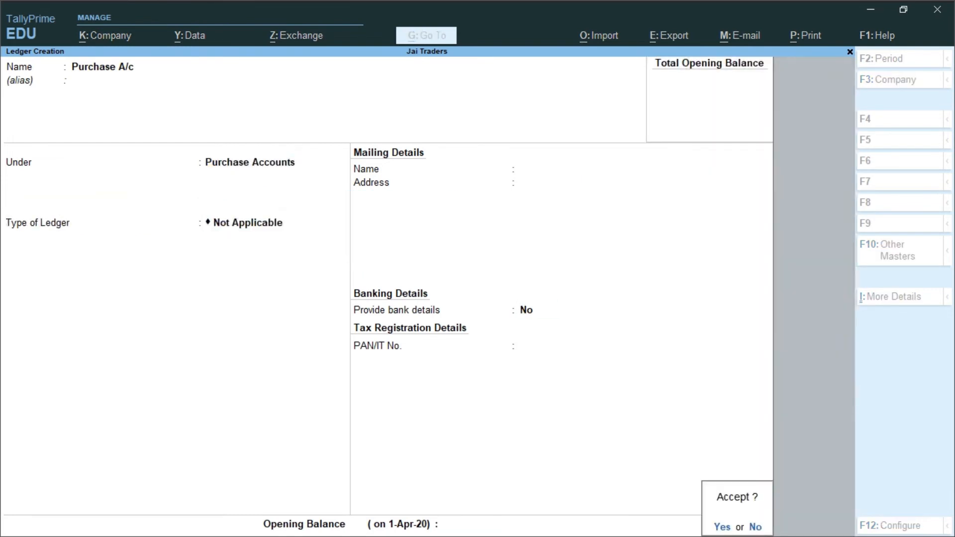
{"action": "key", "text": "Return"}
Step: Create the ledger Sales A/c under Sales Accounts with ledger type Not Applicable and no opening balance
{"action": "type", "text": "Sal"}
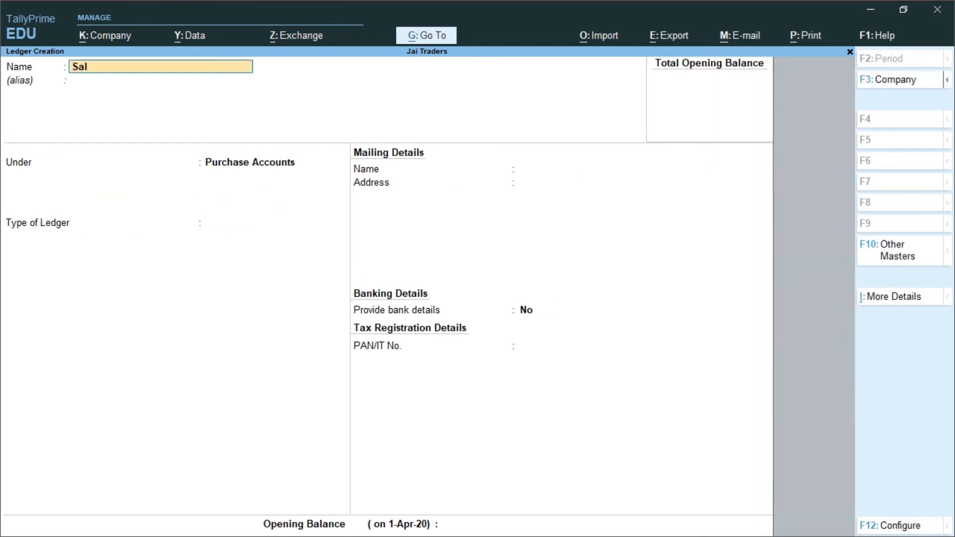
{"action": "type", "text": "es a/c"}
{"action": "key", "text": "Return"}
{"action": "key", "text": "Return"}
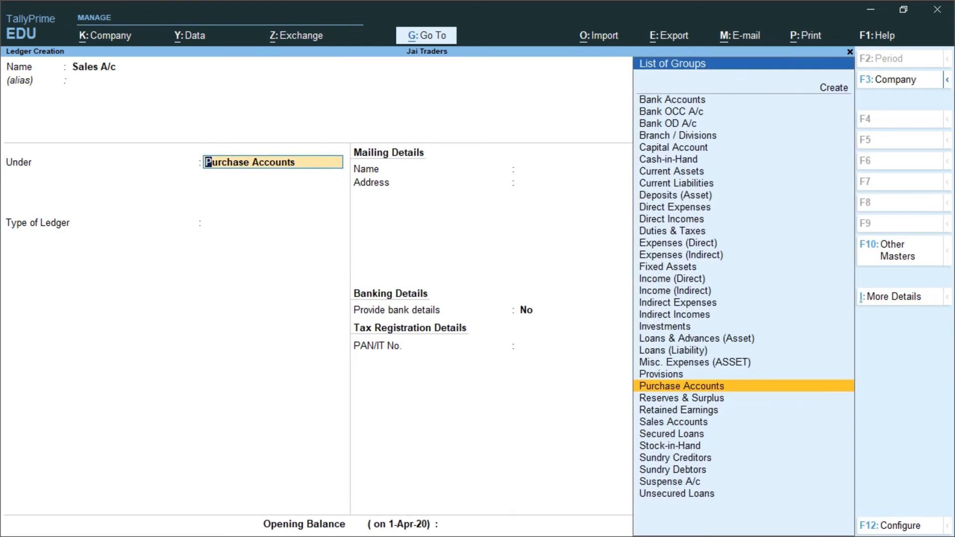
{"action": "type", "text": "Sal"}
{"action": "key", "text": "Return"}
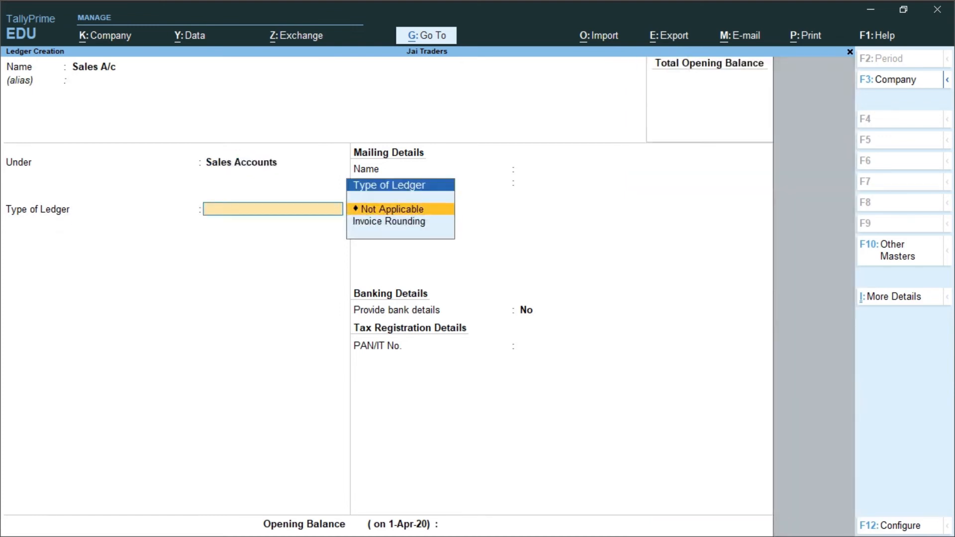
{"action": "key", "text": "Return"}
{"action": "key", "text": "Return"}
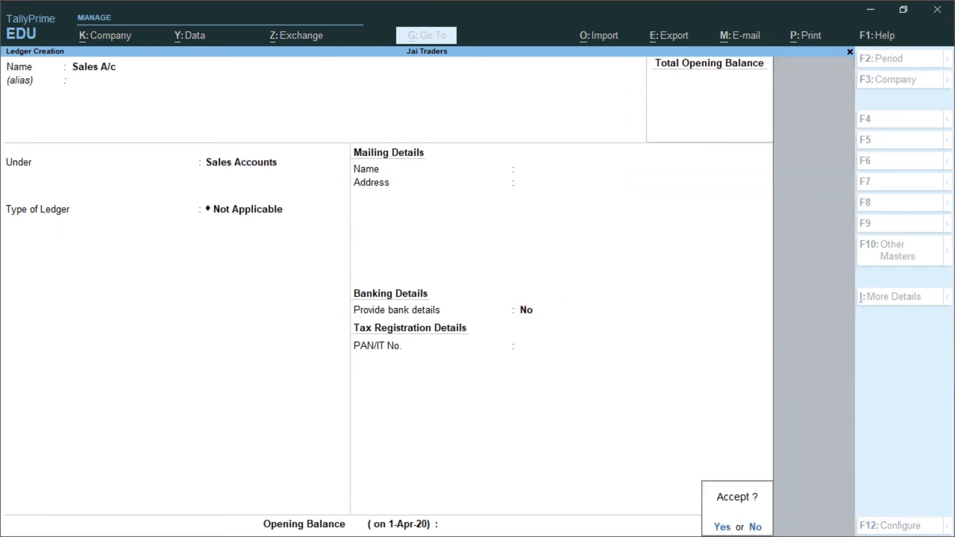
{"action": "key", "text": "Return"}
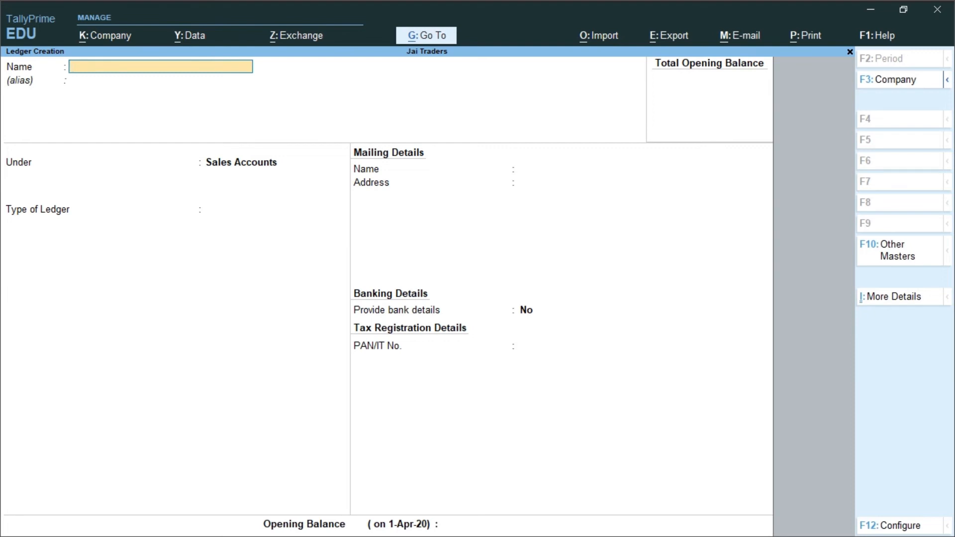
Step: Create the ledger Soni Traders under Sundry Debtors with default details and no opening balance
{"action": "type", "text": "Soni Traders"}
{"action": "key", "text": "Return"}
{"action": "type", "text": "Deb"}
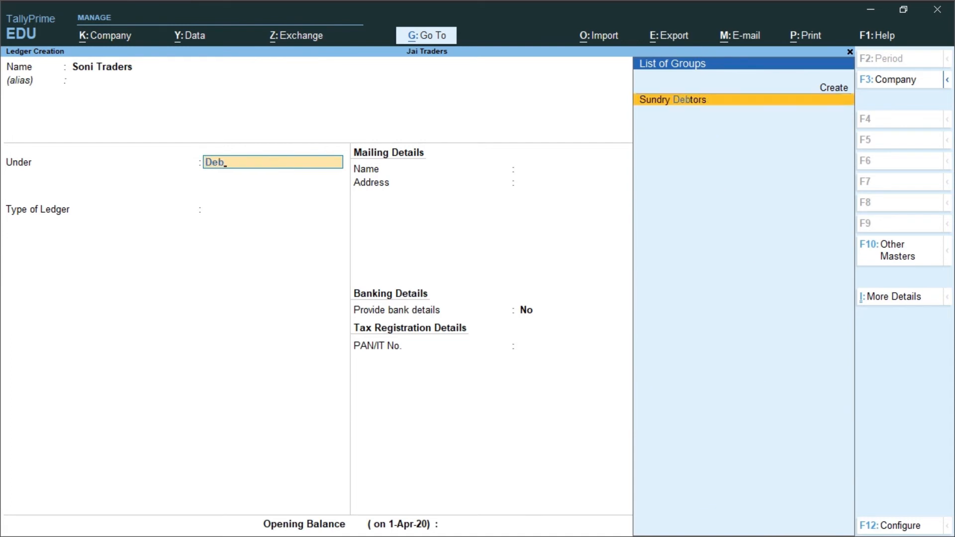
{"action": "key", "text": "Return"}
{"action": "key", "text": "Return"}
{"action": "key", "text": "Return"}
{"action": "key", "text": "Return"}
{"action": "key", "text": "Return"}
{"action": "key", "text": "Return"}
{"action": "key", "text": "Return"}
{"action": "key", "text": "Return"}
{"action": "key", "text": "Return"}
{"action": "key", "text": "Return"}
{"action": "key", "text": "Return"}
{"action": "key", "text": "Return"}
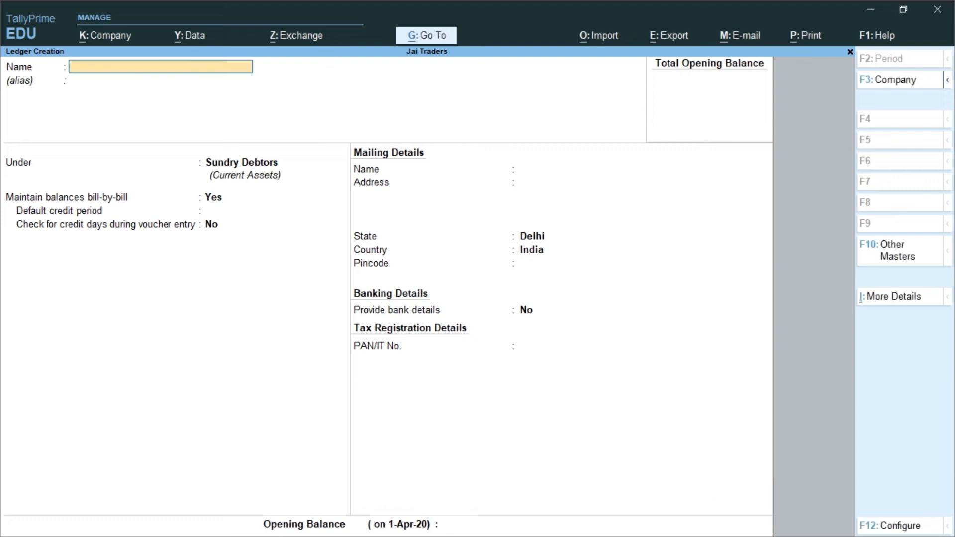
Step: Create the ledger Monika Traders under Sundry Debtors with default details and no opening balance, and return to the Gateway of Tally
{"action": "type", "text": "Monika Traders"}
{"action": "key", "text": "Return"}
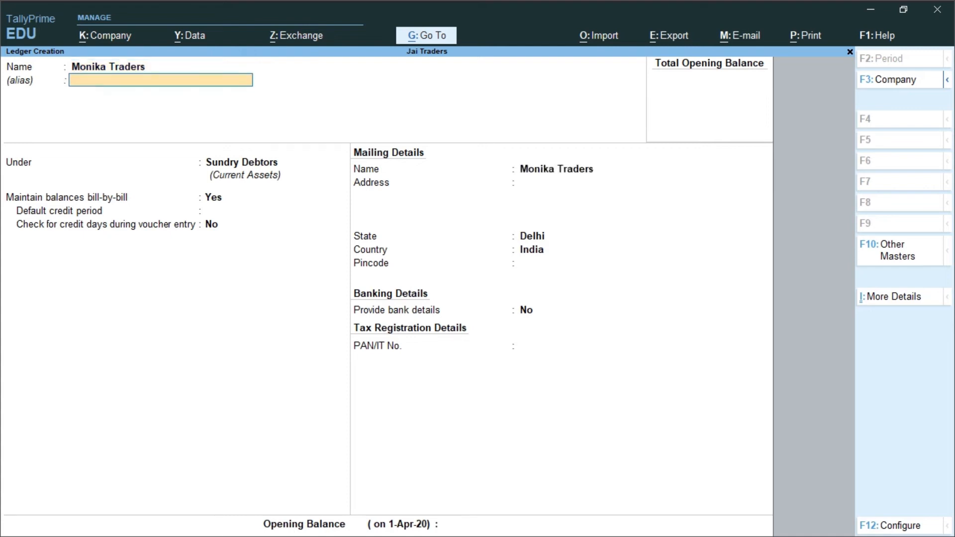
{"action": "key", "text": "Return"}
{"action": "key", "text": "Return"}
{"action": "key", "text": "Return"}
{"action": "key", "text": "Return"}
{"action": "key", "text": "Return"}
{"action": "key", "text": "Return"}
{"action": "key", "text": "Return"}
{"action": "key", "text": "Return"}
{"action": "key", "text": "Return"}
{"action": "key", "text": "Return"}
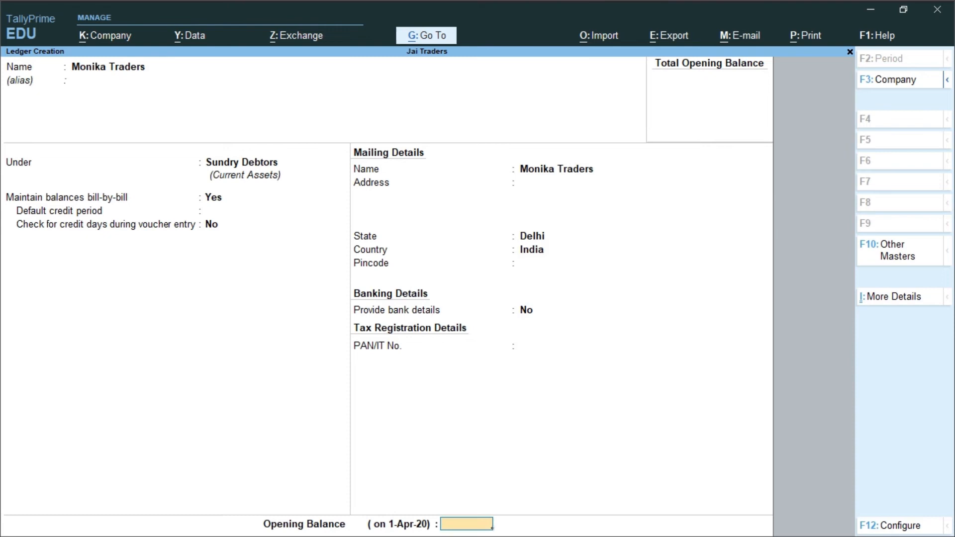
{"action": "key", "text": "Return"}
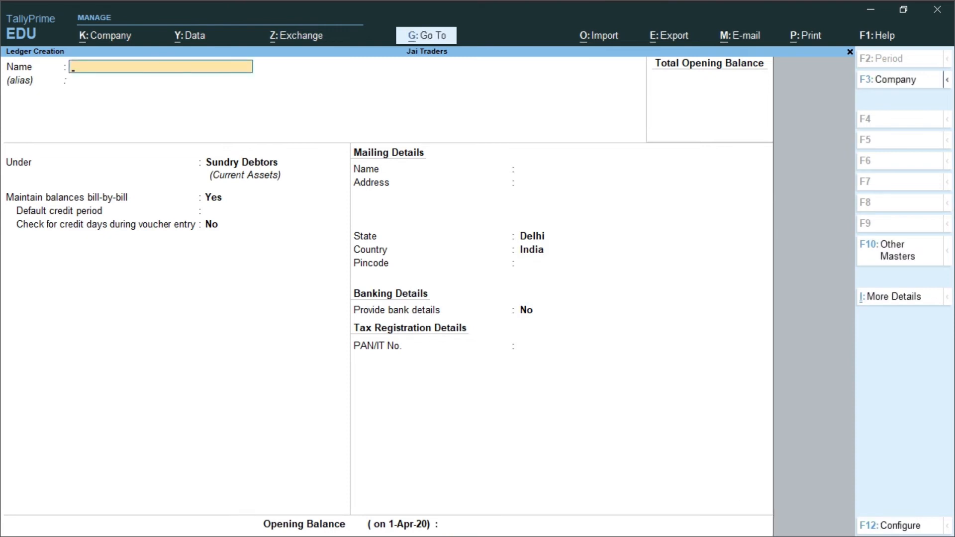
{"action": "key", "text": "Escape"}
{"action": "key", "text": "Escape"}
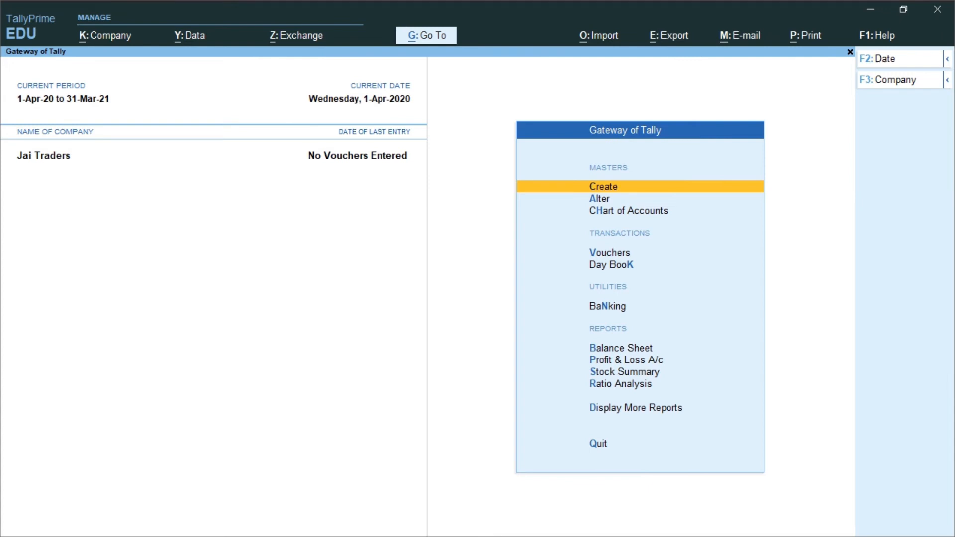
Step: Start a new purchase voucher and set its date to 1-Jul-20
{"action": "key", "text": "Down"}
{"action": "key", "text": "Down"}
{"action": "key", "text": "Down"}
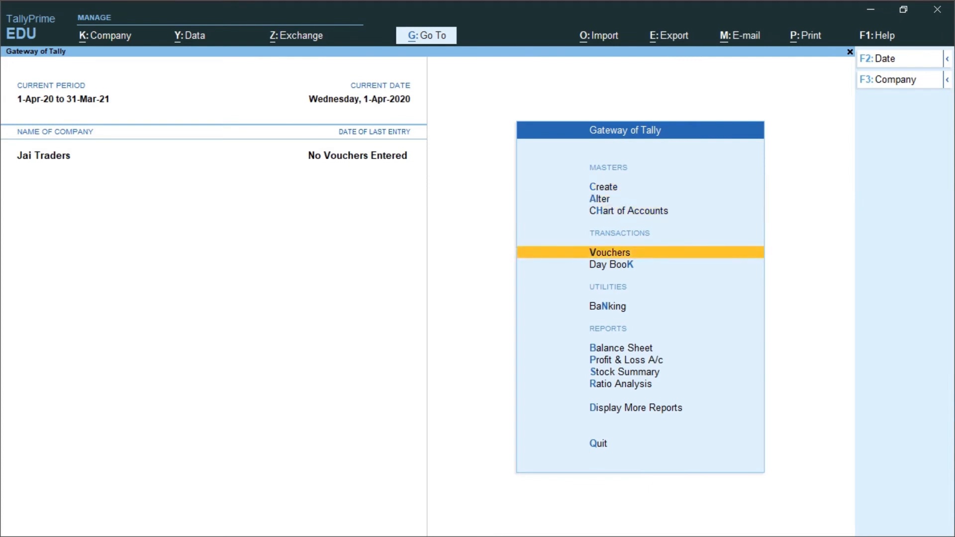
{"action": "key", "text": "Return"}
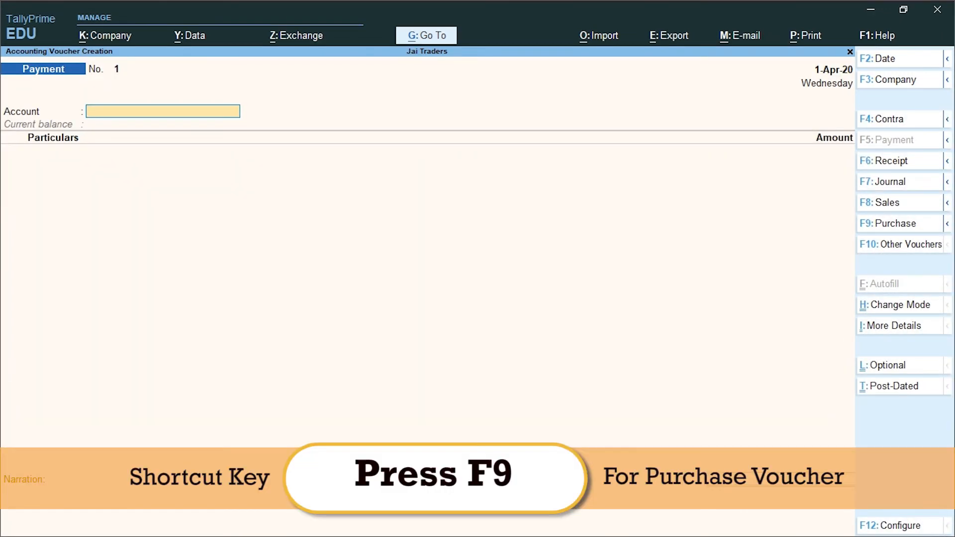
{"action": "key", "text": "F9"}
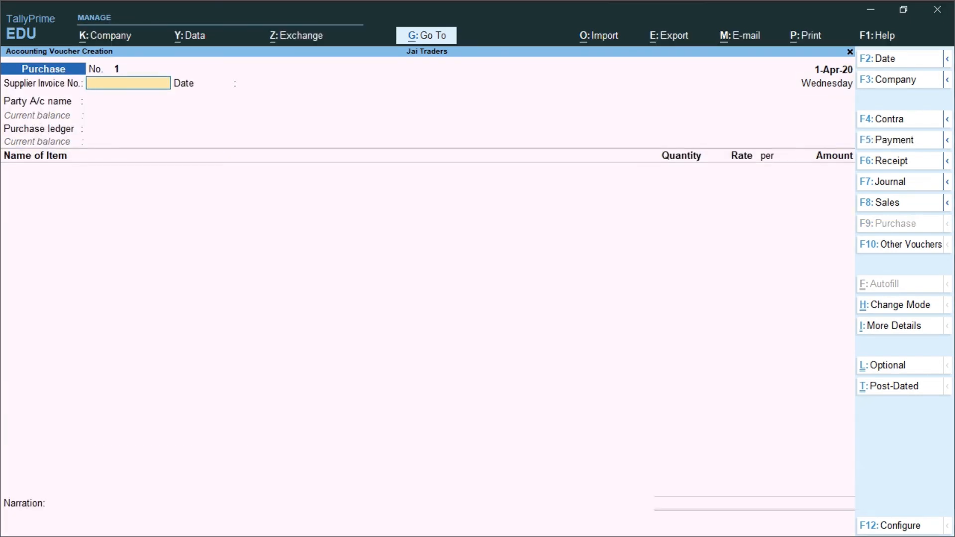
{"action": "key", "text": "F2"}
{"action": "type", "text": "1-"}
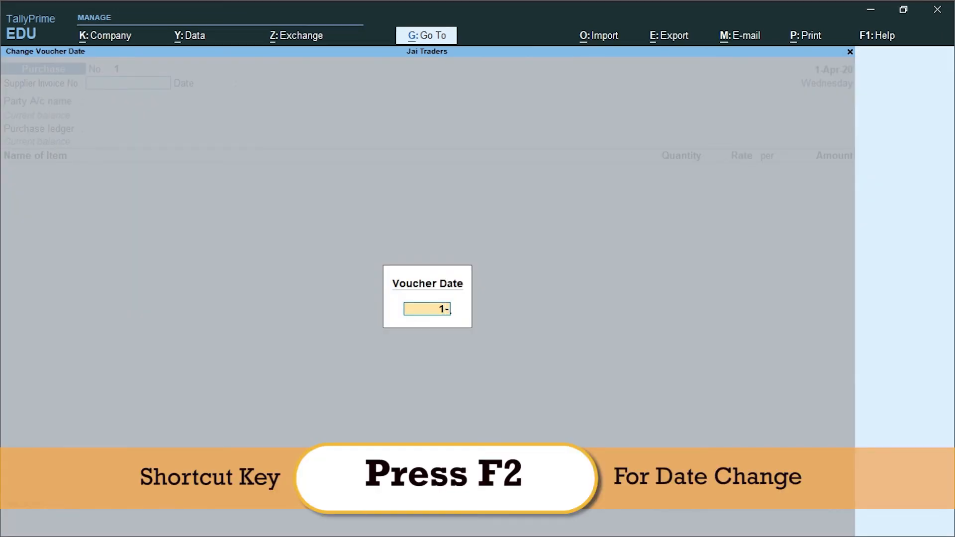
{"action": "type", "text": "7"}
{"action": "key", "text": "Return"}
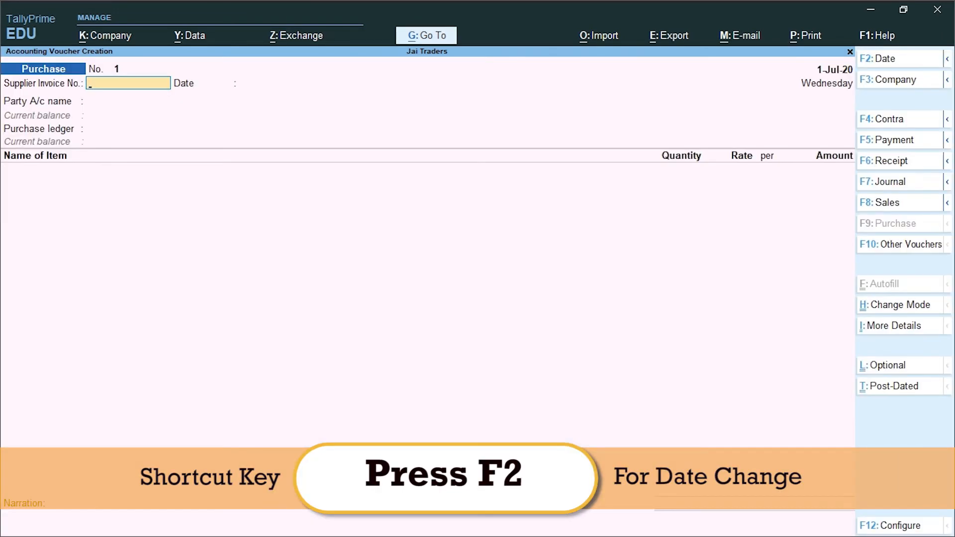
Step: Enter pur\001 as the supplier invoice number and accept 1-Jul-20 as the invoice date
{"action": "type", "text": "p"}
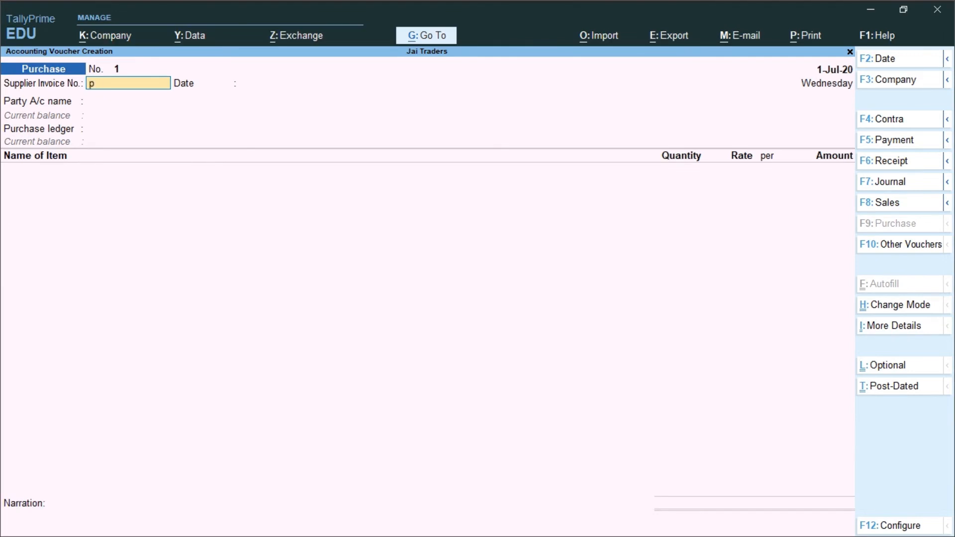
{"action": "type", "text": "ur\\001"}
{"action": "key", "text": "Return"}
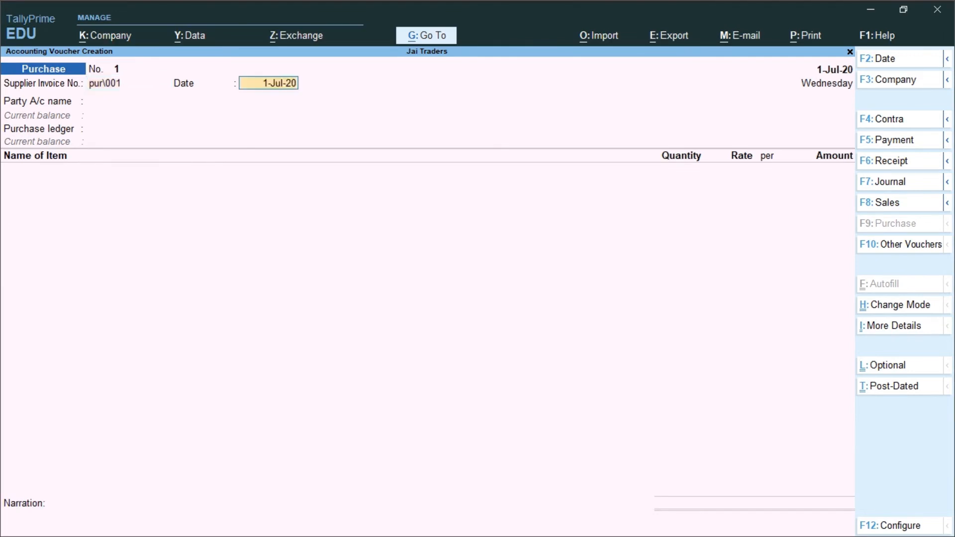
{"action": "key", "text": "Return"}
Step: Choose Yash Raj Traders as the party, leave the receipt details blank, and select Purchase A/c as the purchase ledger
{"action": "key", "text": "Down"}
{"action": "key", "text": "Down"}
{"action": "key", "text": "Down"}
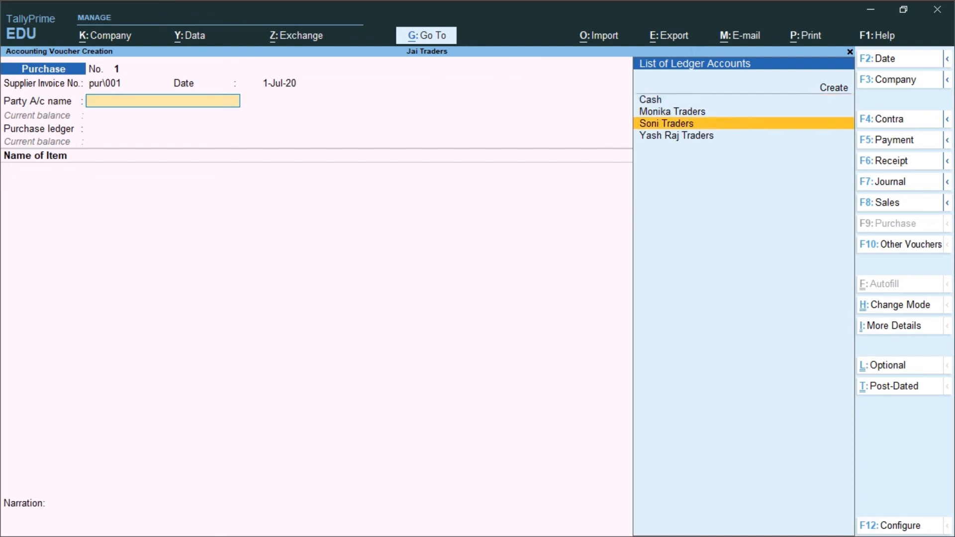
{"action": "key", "text": "Return"}
{"action": "key", "text": "Return"}
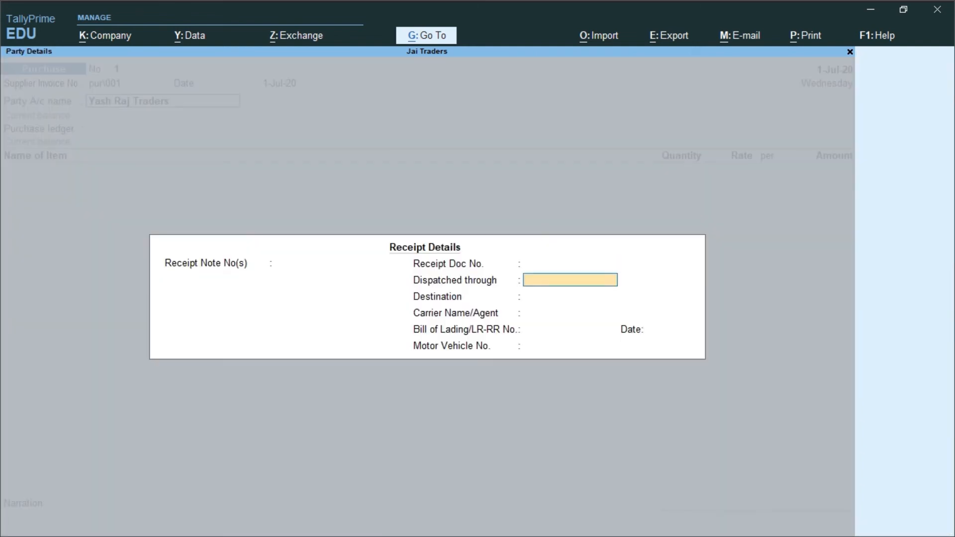
{"action": "key", "text": "Return"}
{"action": "key", "text": "Return"}
{"action": "key", "text": "Return"}
{"action": "key", "text": "Return"}
{"action": "key", "text": "Return"}
{"action": "key", "text": "Return"}
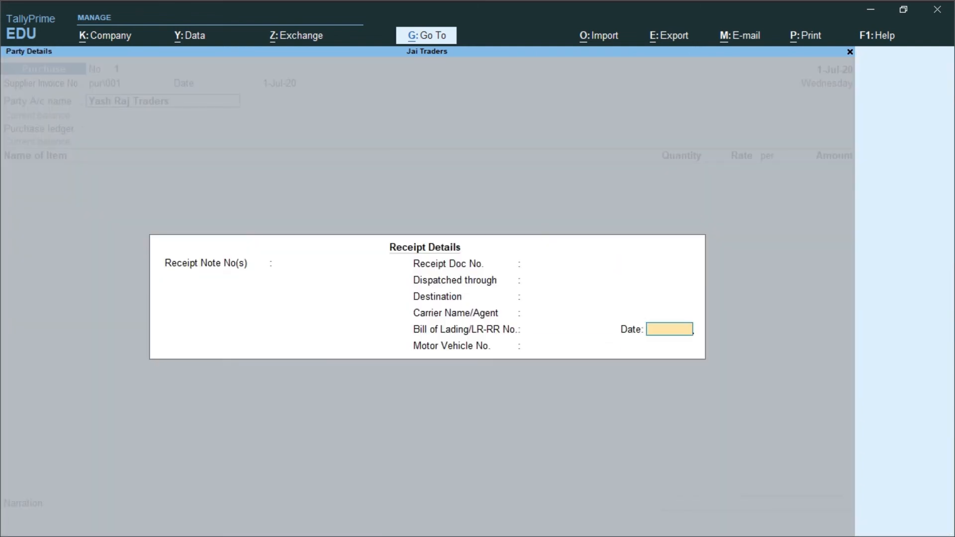
{"action": "key", "text": "Return"}
{"action": "key", "text": "Return"}
{"action": "key", "text": "Return"}
{"action": "key", "text": "Return"}
{"action": "key", "text": "Return"}
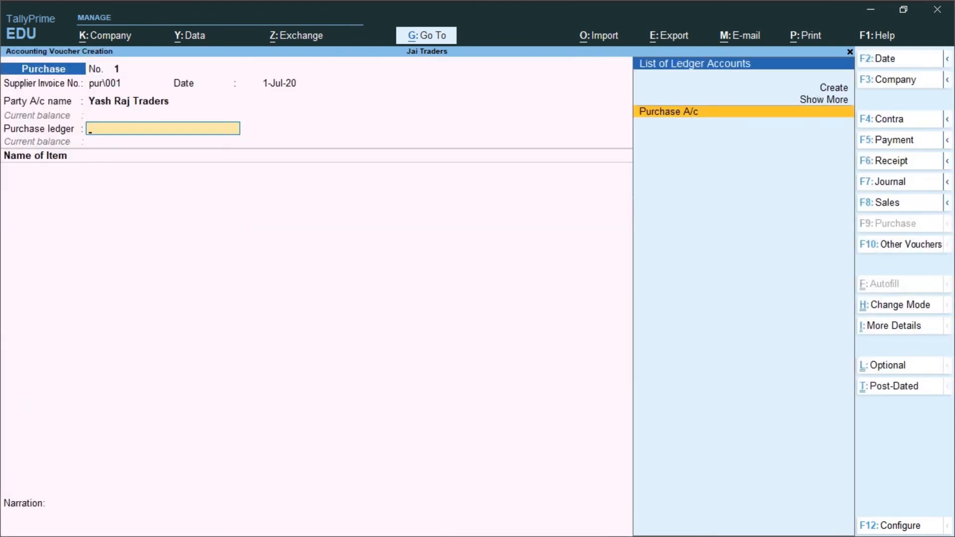
{"action": "key", "text": "Return"}
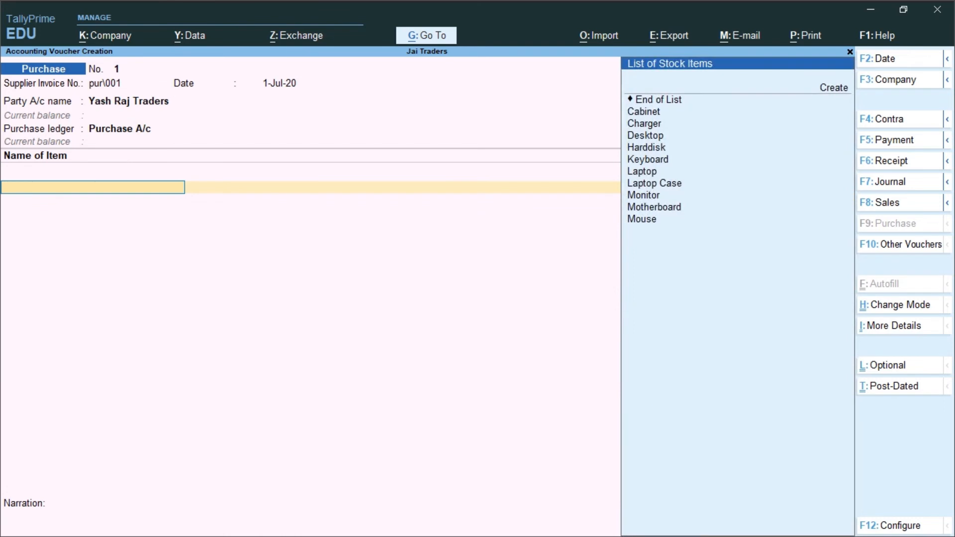
Step: Add the item Cabinet, allocating 500 nos to the Delhi godown at a rate of 4,000
{"action": "key", "text": "Down"}
{"action": "key", "text": "Down"}
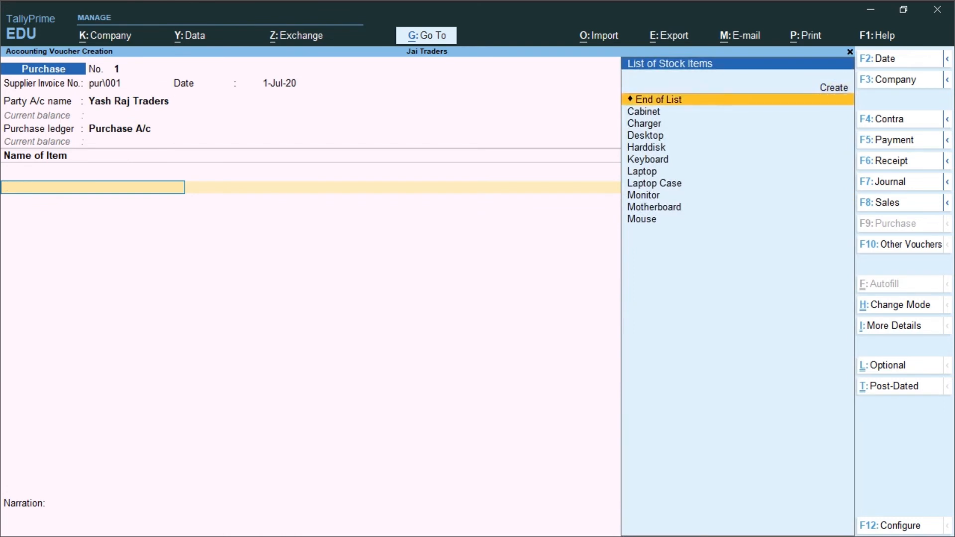
{"action": "key", "text": "Return"}
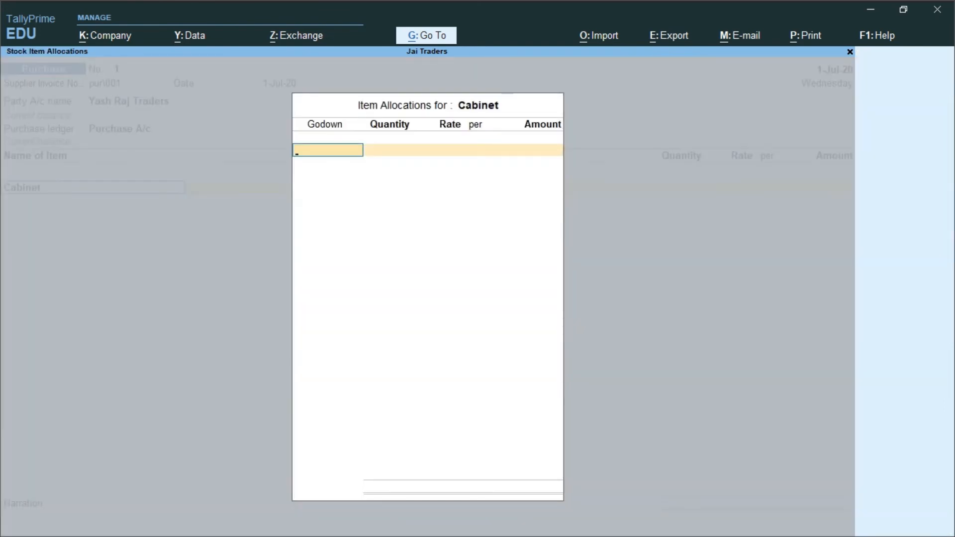
{"action": "type", "text": "De"}
{"action": "key", "text": "Return"}
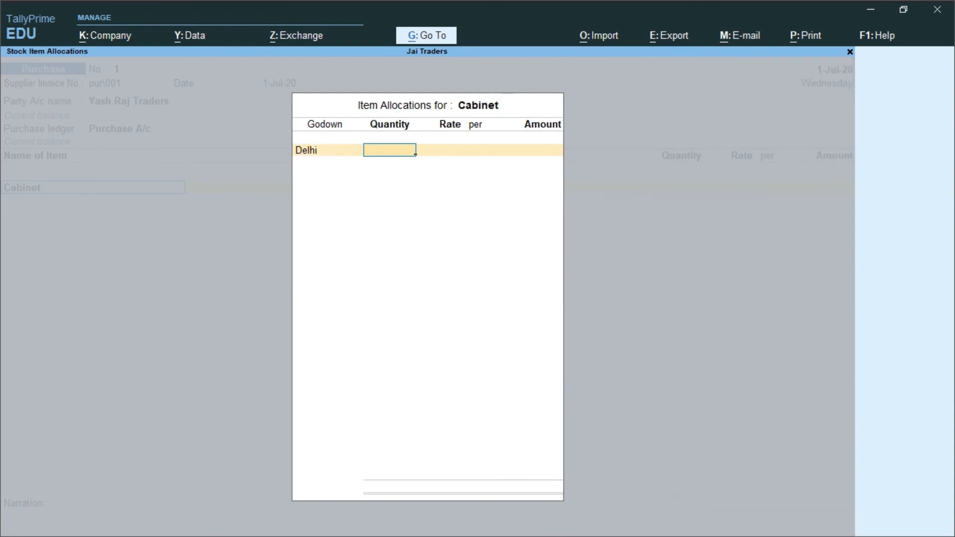
{"action": "type", "text": "500"}
{"action": "key", "text": "Return"}
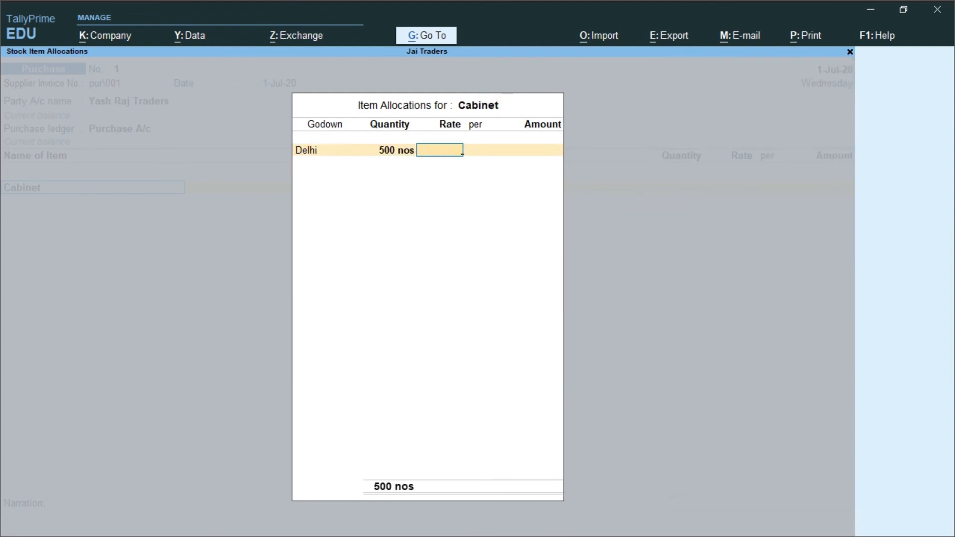
{"action": "type", "text": "4000"}
{"action": "key", "text": "Return"}
{"action": "key", "text": "Return"}
{"action": "key", "text": "Return"}
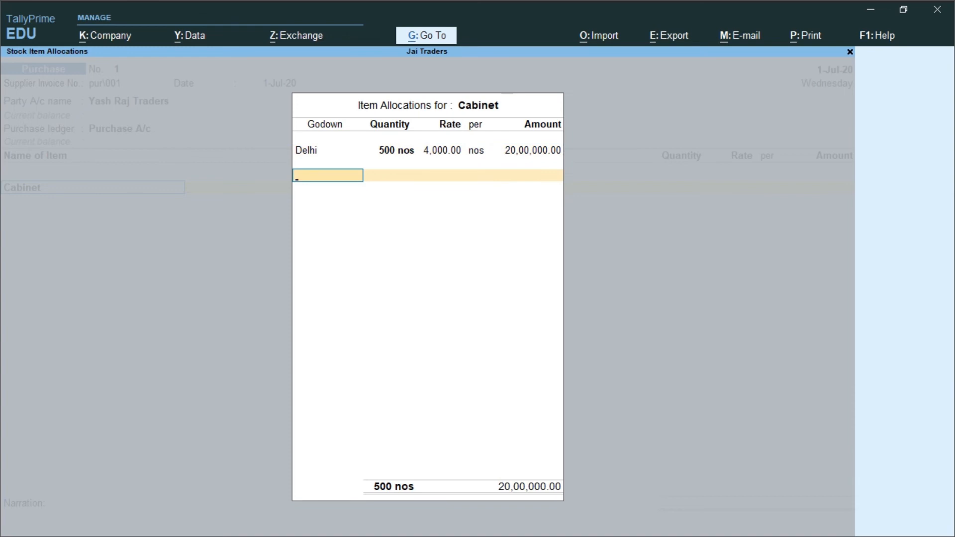
{"action": "key", "text": "Return"}
{"action": "key", "text": "Return"}
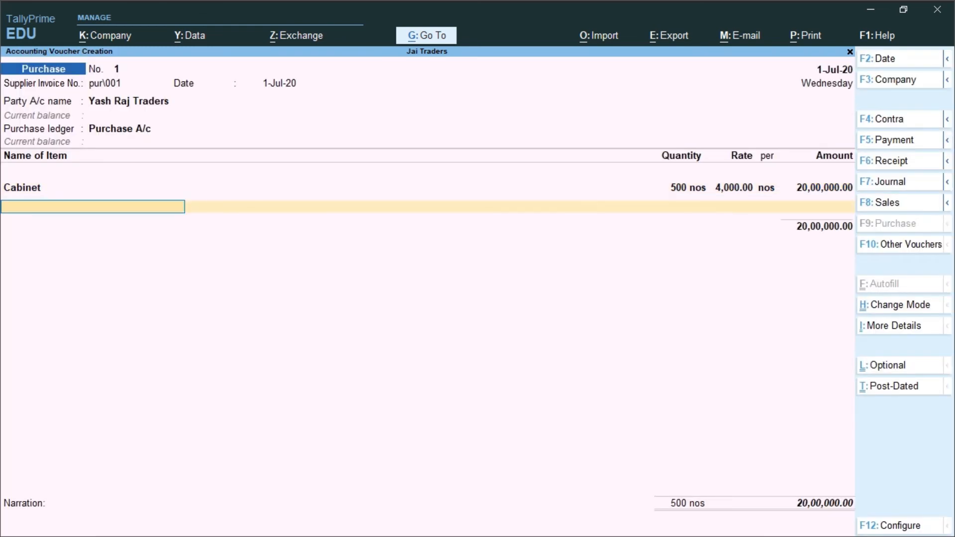
Step: Add the item Harddisk, allocating 500 nos to the Delhi godown at a rate of 3,000
{"action": "type", "text": "Ha"}
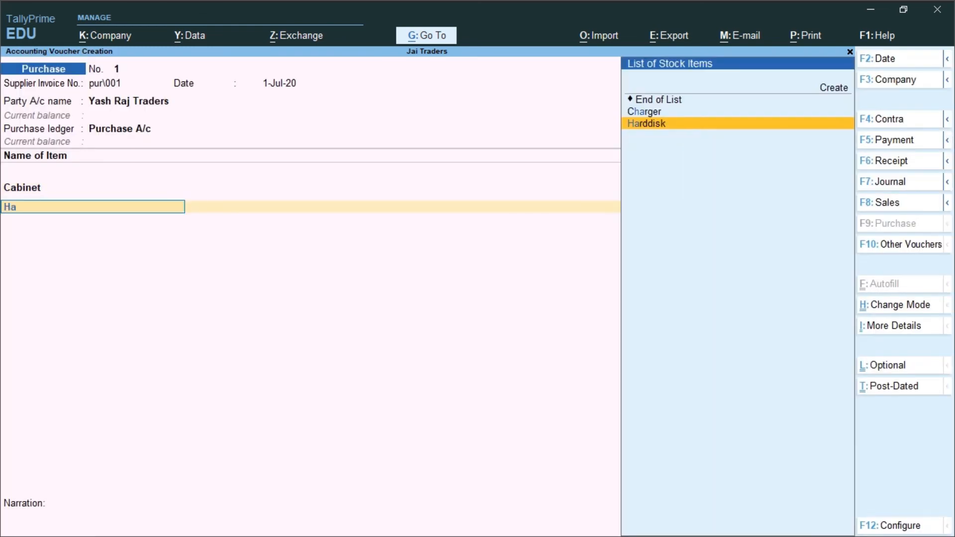
{"action": "key", "text": "Return"}
{"action": "type", "text": "De"}
{"action": "key", "text": "Return"}
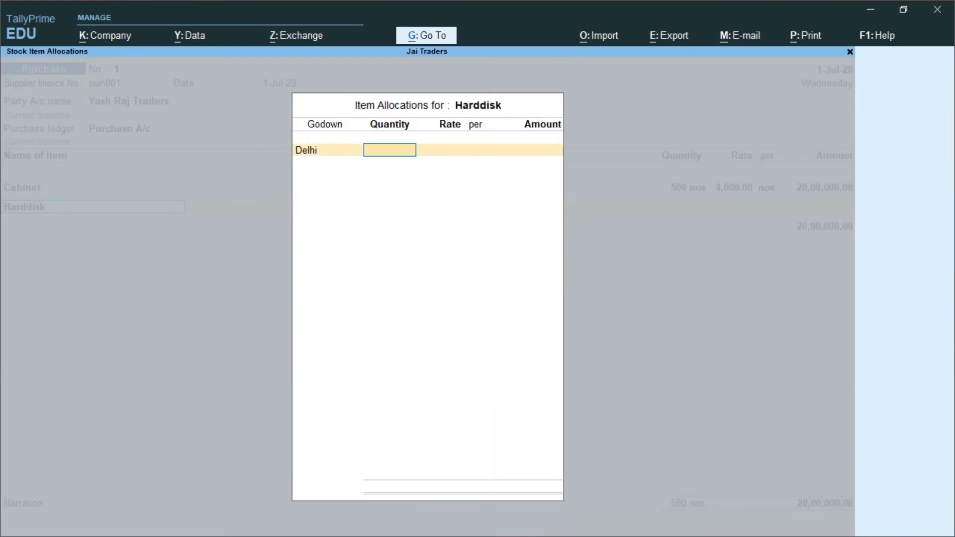
{"action": "type", "text": "500"}
{"action": "key", "text": "Return"}
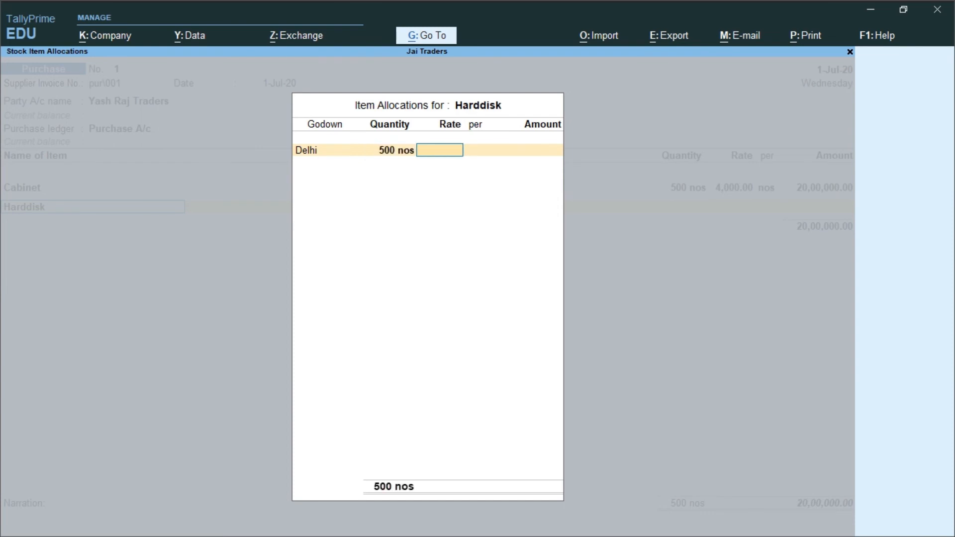
{"action": "type", "text": "3000"}
{"action": "key", "text": "Return"}
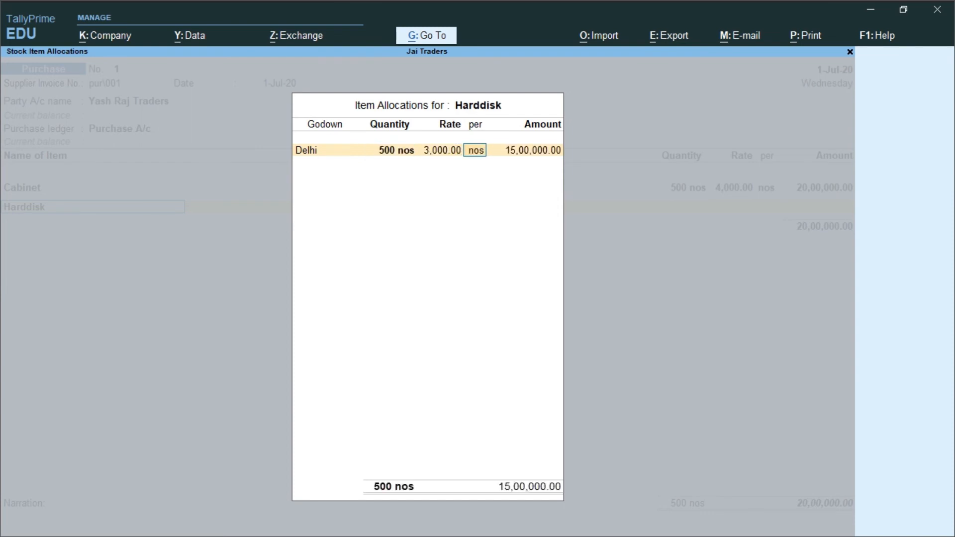
{"action": "key", "text": "Return"}
{"action": "key", "text": "Return"}
{"action": "key", "text": "Return"}
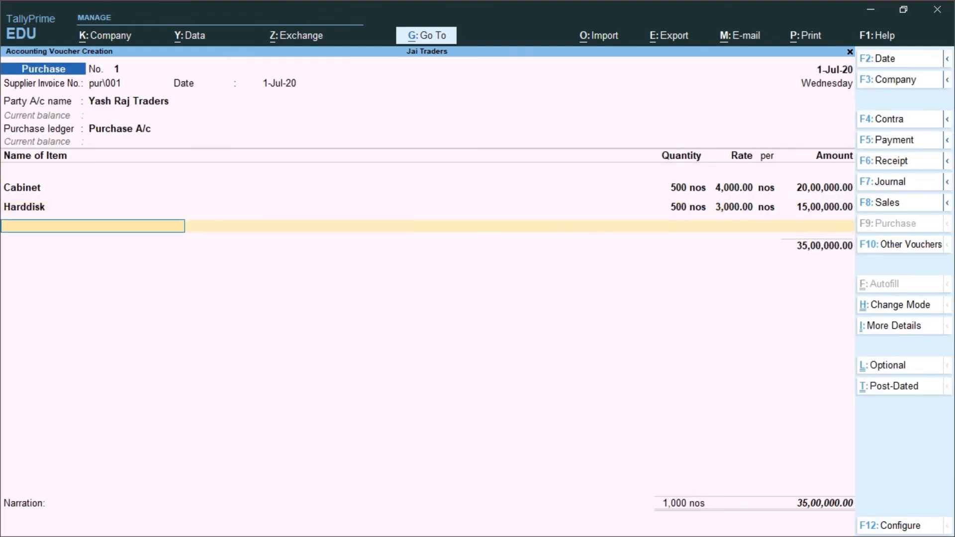
Step: Add the item Motherboard, allocating 500 nos to the Delhi godown at a rate of 5,000
{"action": "type", "text": "Mo"}
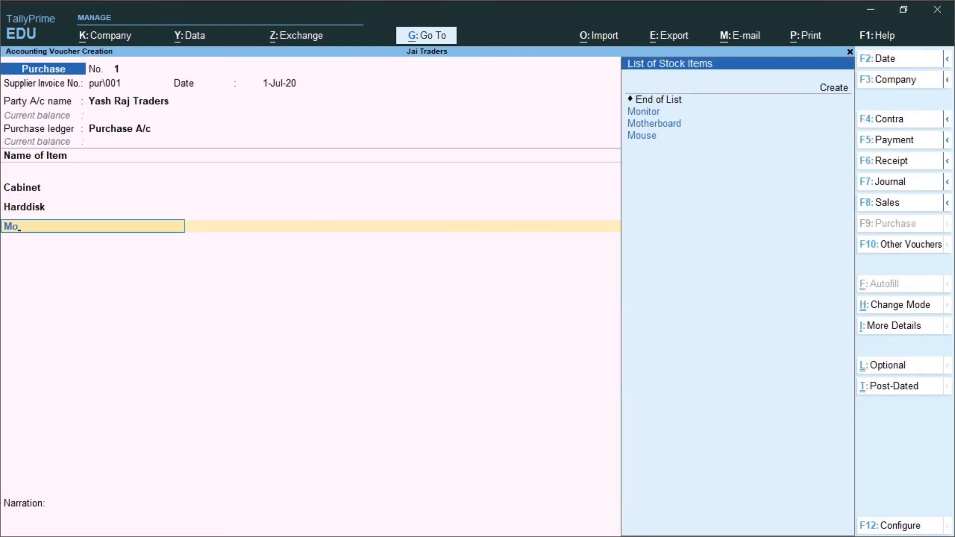
{"action": "key", "text": "Down"}
{"action": "key", "text": "Down"}
{"action": "key", "text": "Return"}
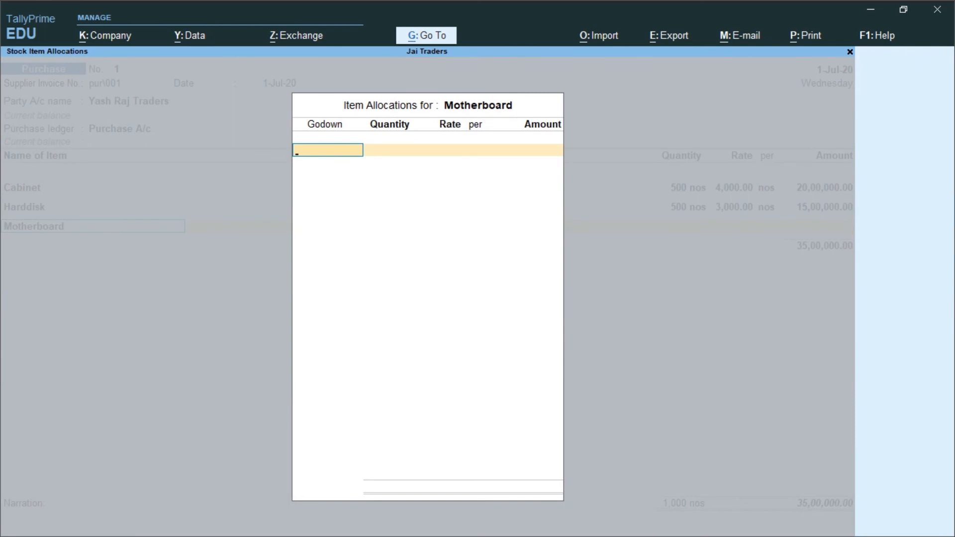
{"action": "key", "text": "Return"}
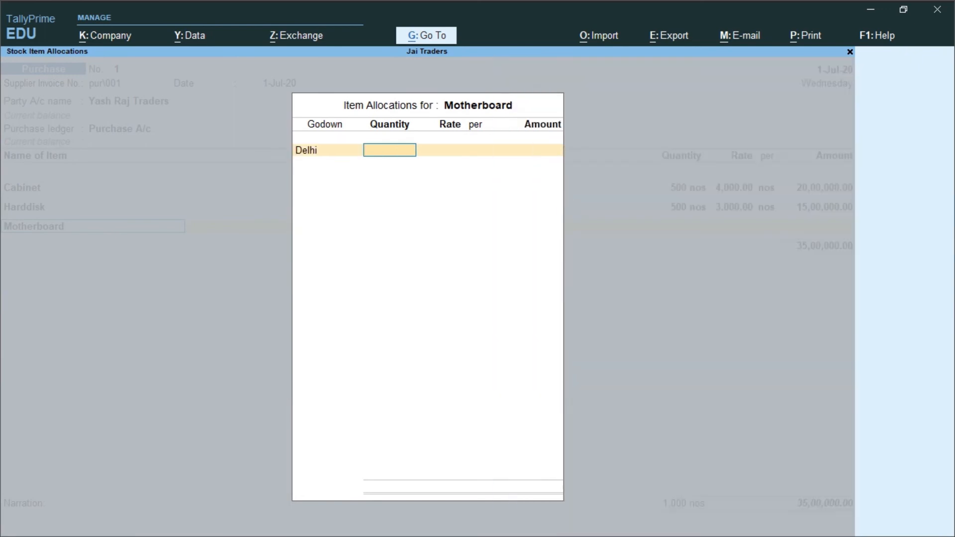
{"action": "type", "text": "500"}
{"action": "key", "text": "Return"}
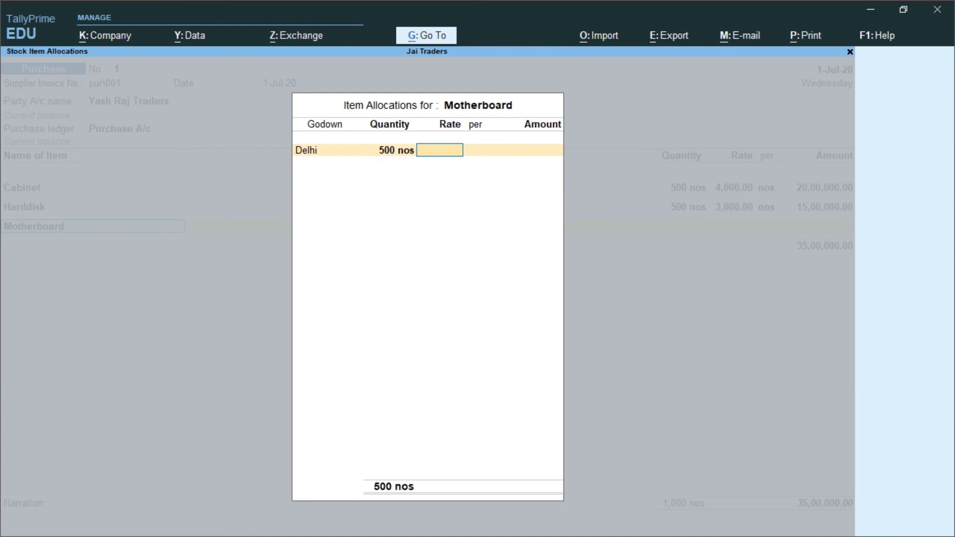
{"action": "type", "text": "5000"}
{"action": "key", "text": "Return"}
{"action": "key", "text": "Return"}
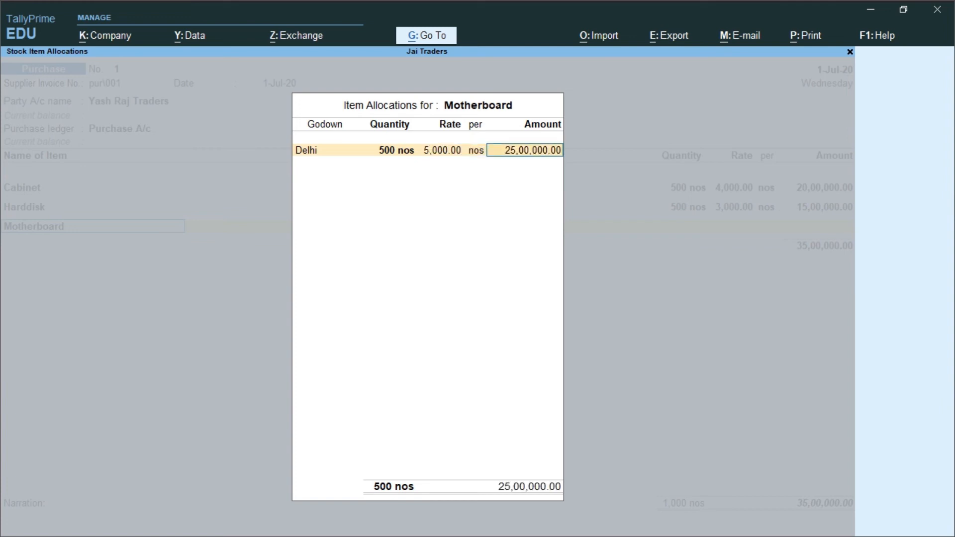
{"action": "key", "text": "Return"}
Step: Allocate another 1,000 nos of Motherboard to the Mumbai godown at the 5,000 rate and complete the item line
{"action": "type", "text": "M"}
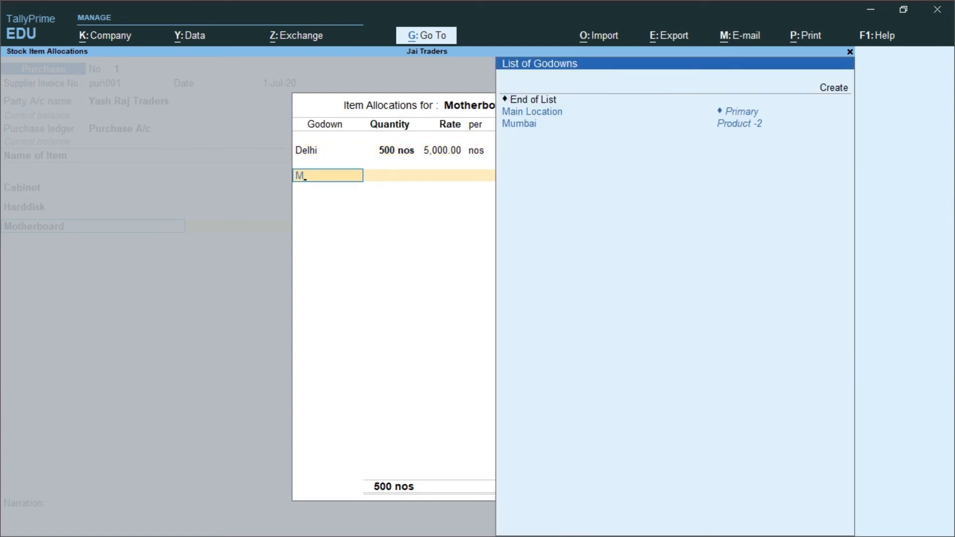
{"action": "key", "text": "Down"}
{"action": "key", "text": "Return"}
{"action": "type", "text": "1000"}
{"action": "key", "text": "Return"}
{"action": "key", "text": "Return"}
{"action": "key", "text": "Return"}
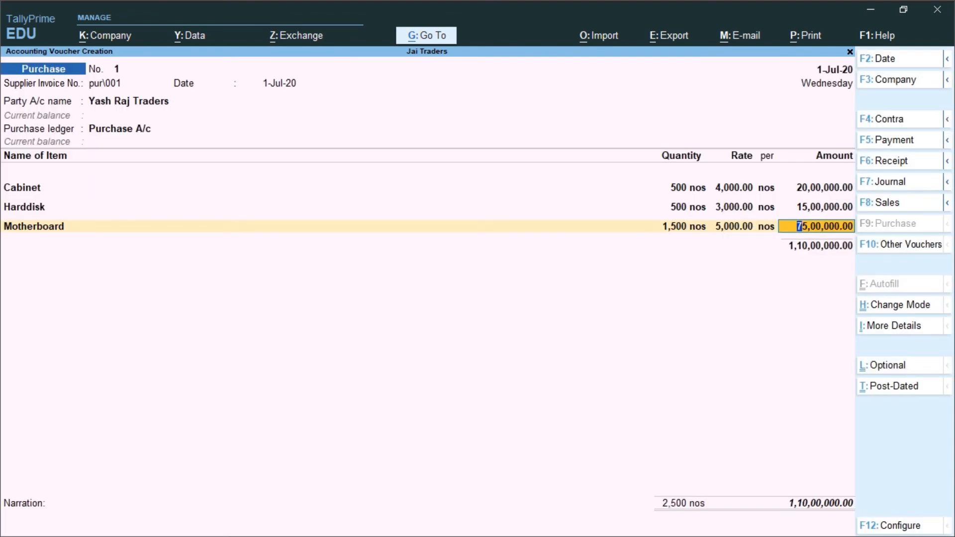
{"action": "key", "text": "Return"}
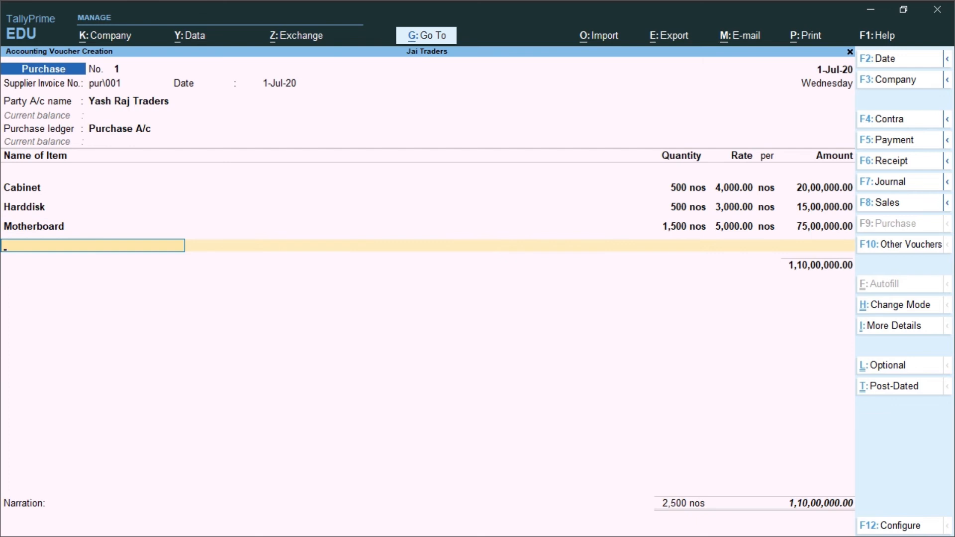
Step: Add the item Keyboard, allocating 500 nos to the Delhi godown at a rate of 500
{"action": "type", "text": "Ke"}
{"action": "key", "text": "Return"}
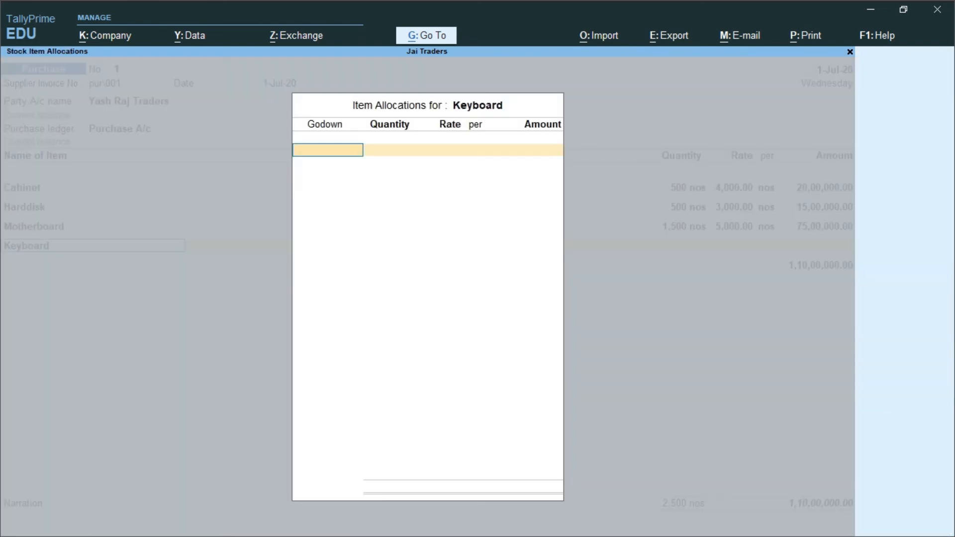
{"action": "type", "text": "D"}
{"action": "key", "text": "Return"}
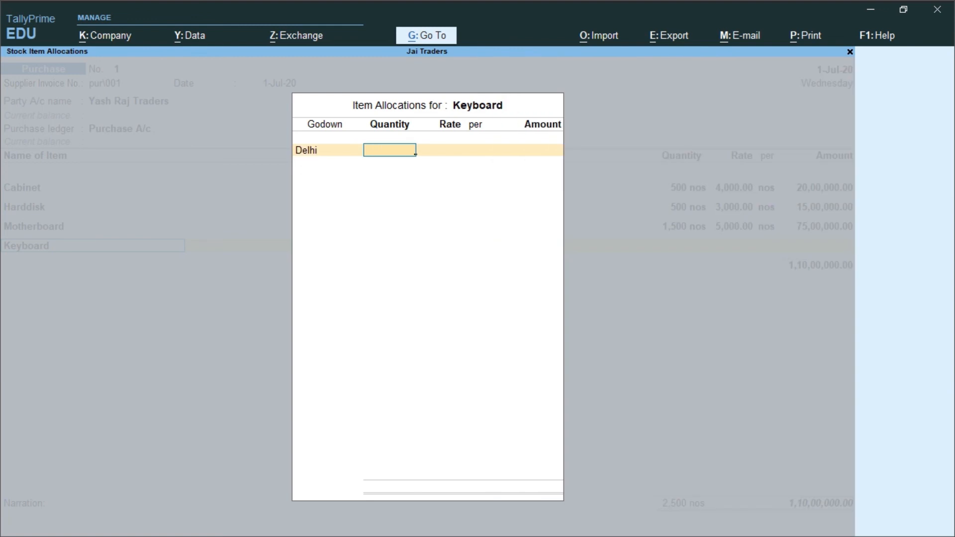
{"action": "type", "text": "500"}
{"action": "key", "text": "Return"}
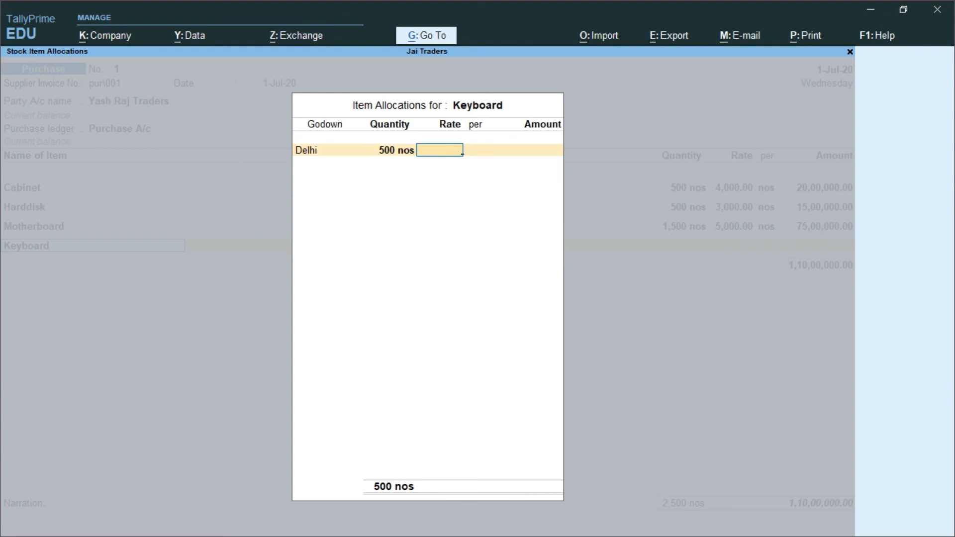
{"action": "type", "text": "500"}
{"action": "key", "text": "Return"}
{"action": "key", "text": "Return"}
{"action": "key", "text": "Return"}
{"action": "key", "text": "Return"}
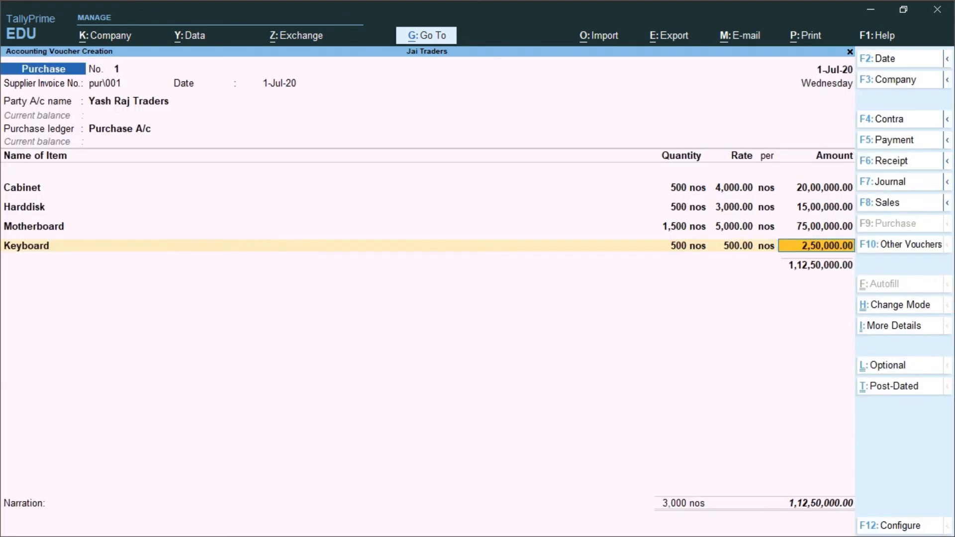
Step: Add the item Monitor to the purchase, allocating 500 nos to the Delhi godown at a rate of 4,300
{"action": "key", "text": "Return"}
{"action": "type", "text": "Moni"}
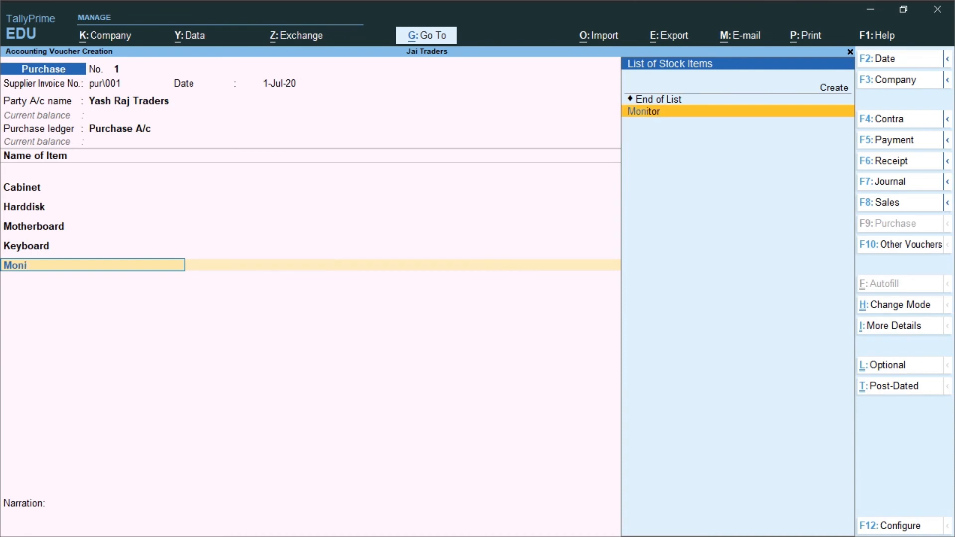
{"action": "key", "text": "Return"}
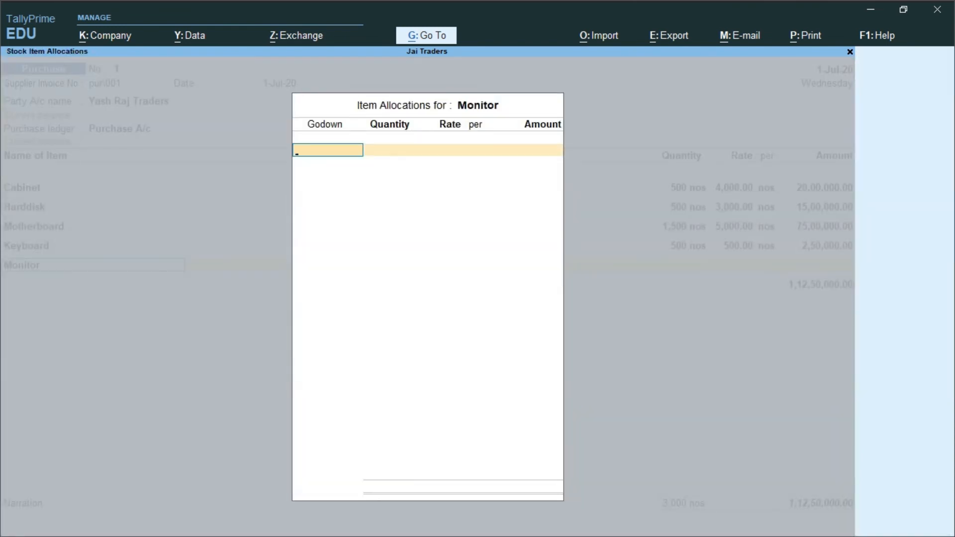
{"action": "type", "text": "Del"}
{"action": "key", "text": "Return"}
{"action": "type", "text": "500"}
{"action": "key", "text": "Return"}
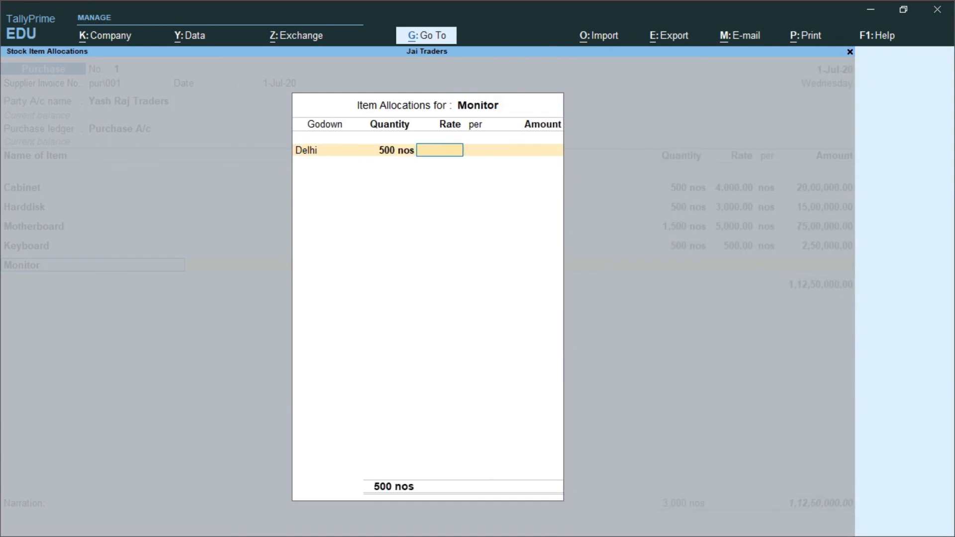
{"action": "type", "text": "4300"}
{"action": "key", "text": "Return"}
{"action": "key", "text": "Return"}
{"action": "key", "text": "Return"}
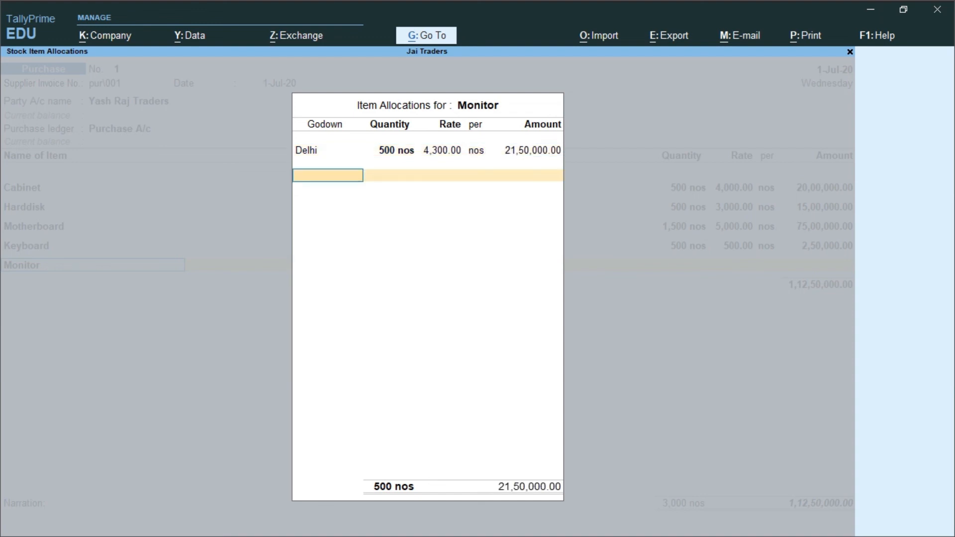
{"action": "key", "text": "Return"}
{"action": "key", "text": "Return"}
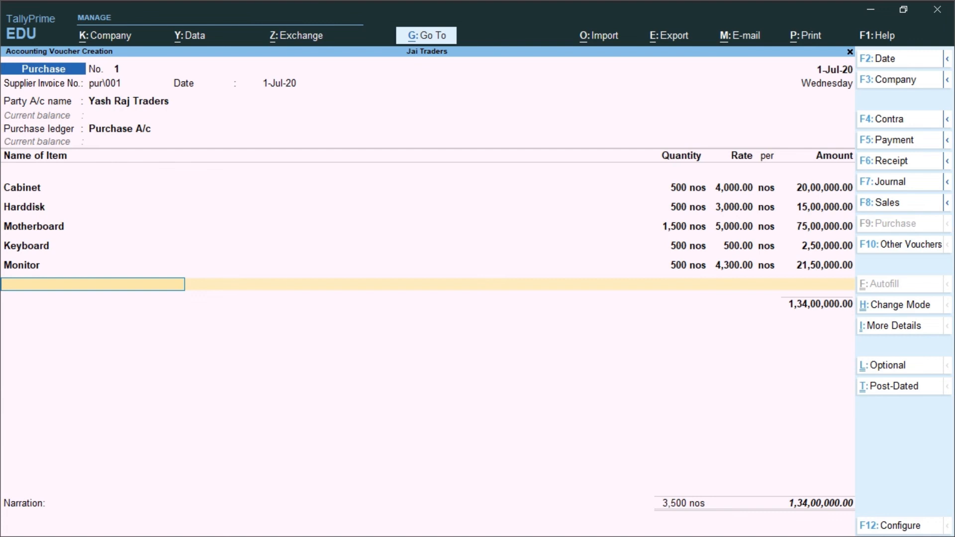
Step: Add the item Mouse, allocating 500 nos to the Delhi godown at a rate of 200
{"action": "type", "text": "Mou"}
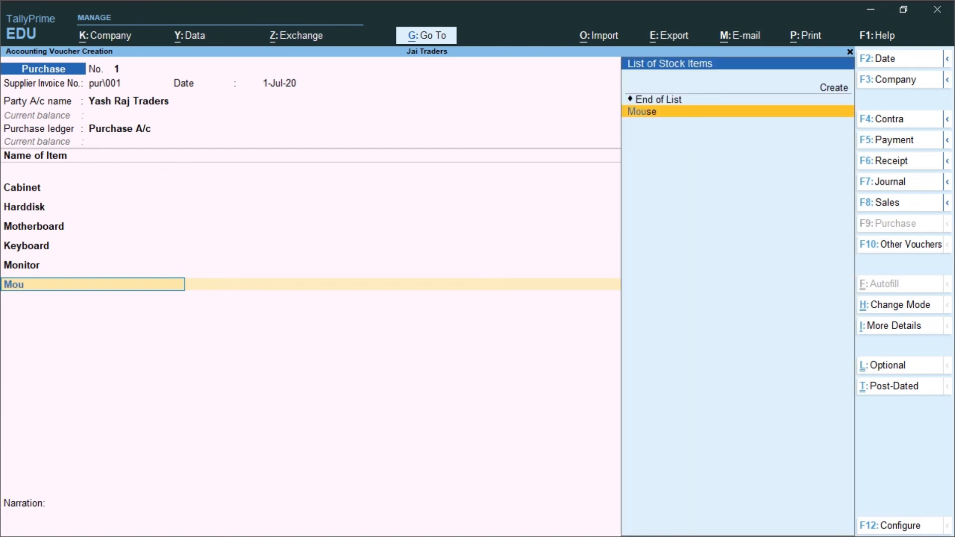
{"action": "key", "text": "Return"}
{"action": "type", "text": "De"}
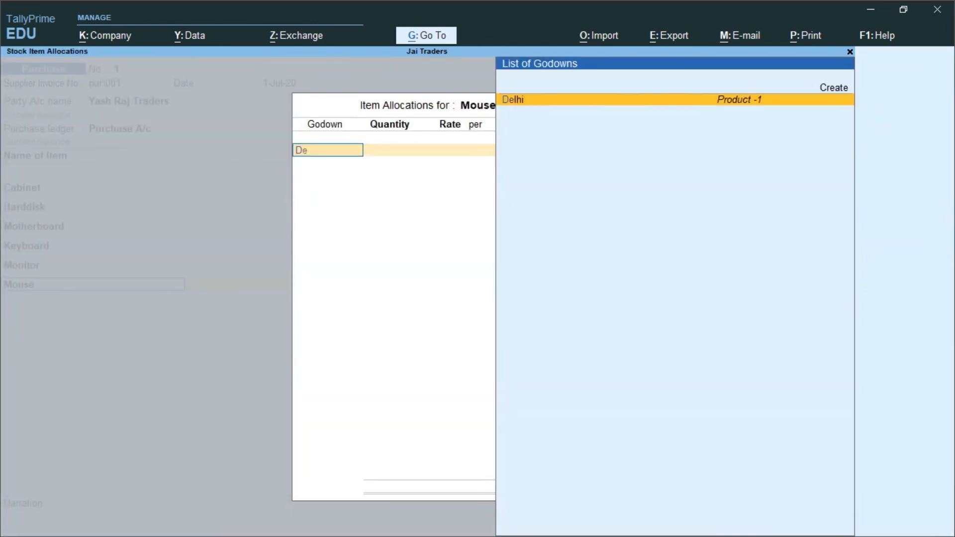
{"action": "key", "text": "Return"}
{"action": "type", "text": "500"}
{"action": "key", "text": "Return"}
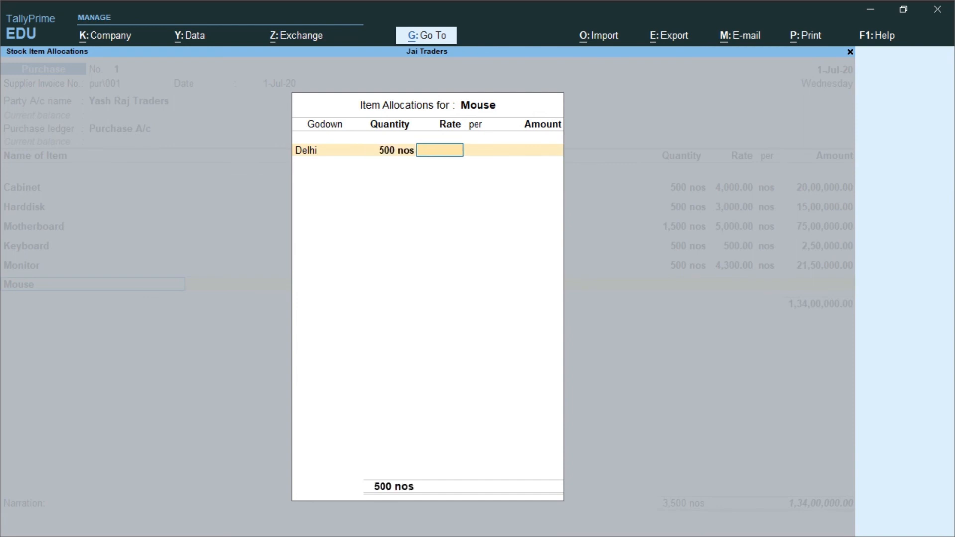
{"action": "type", "text": "2"}
{"action": "type", "text": "00"}
{"action": "key", "text": "Return"}
{"action": "key", "text": "Return"}
{"action": "key", "text": "Return"}
{"action": "key", "text": "Return"}
{"action": "key", "text": "Return"}
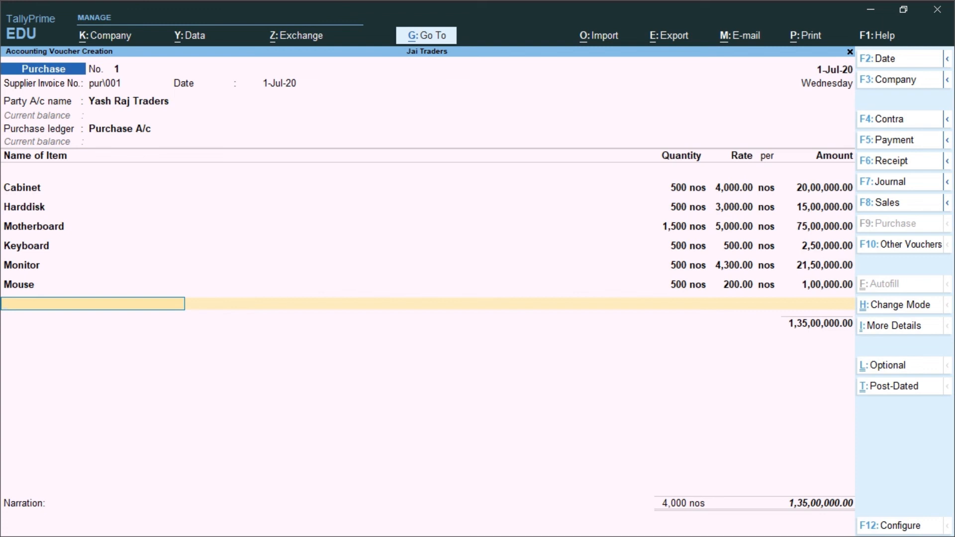
Step: Add the item Charger, allocating 1,000 nos to the Mumbai godown at a rate of 2,500
{"action": "type", "text": "Ch"}
{"action": "key", "text": "Return"}
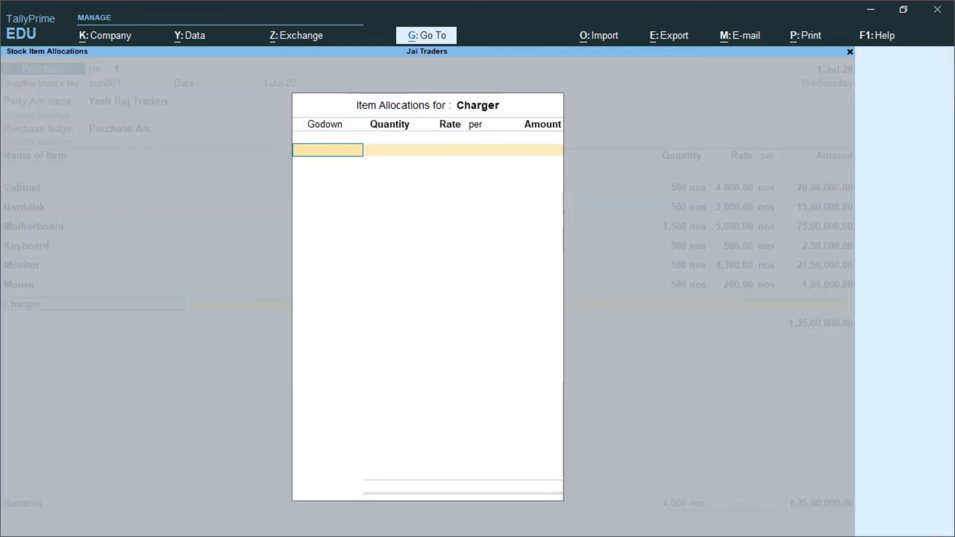
{"action": "type", "text": "Mu"}
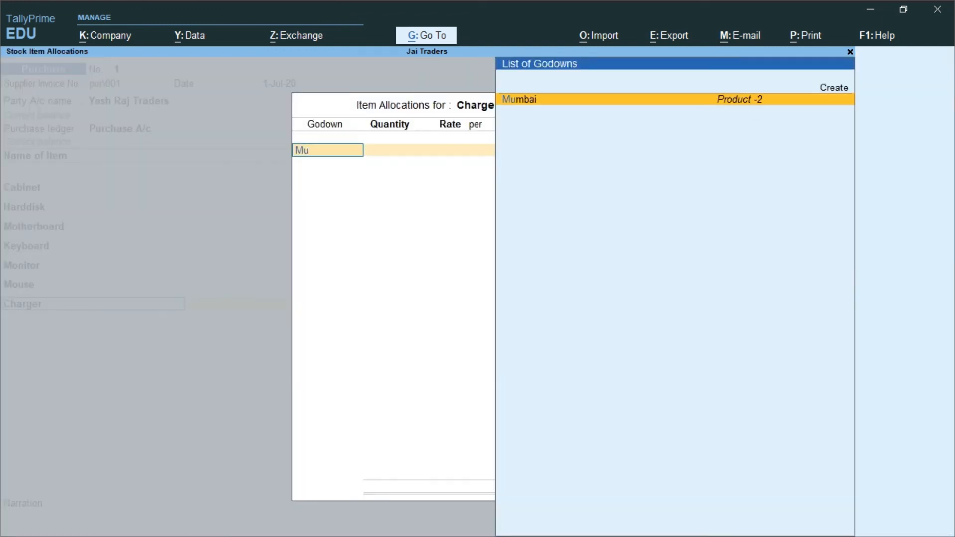
{"action": "key", "text": "Return"}
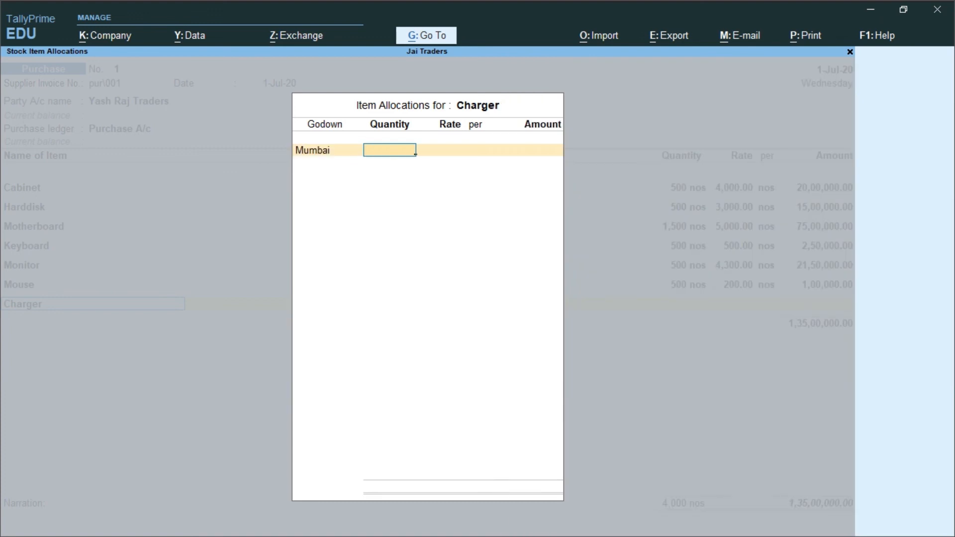
{"action": "type", "text": "1000"}
{"action": "key", "text": "Return"}
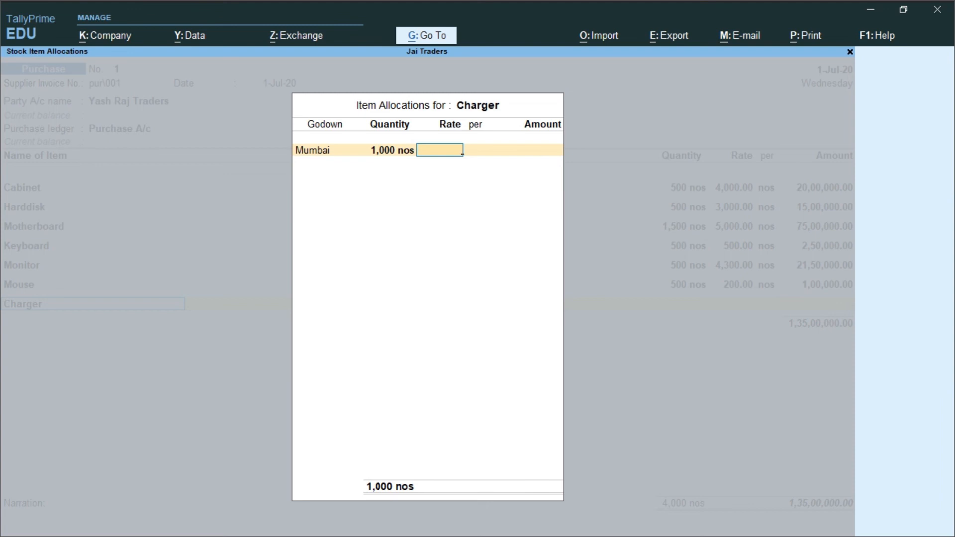
{"action": "type", "text": "2500"}
{"action": "key", "text": "Return"}
{"action": "key", "text": "Return"}
{"action": "key", "text": "Return"}
{"action": "key", "text": "Return"}
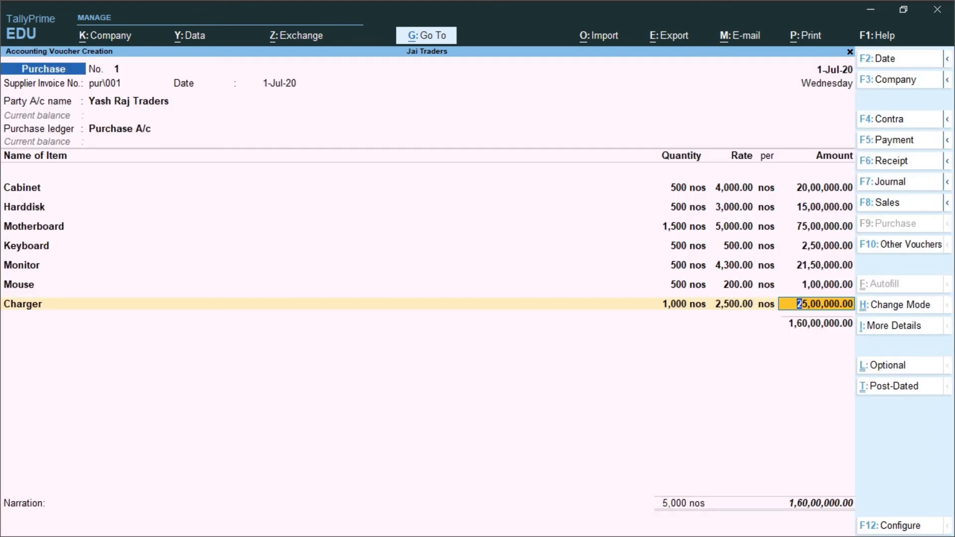
{"action": "key", "text": "Return"}
Step: Add the item Laptop Case, allocating 1,000 nos to the Mumbai godown at a rate of 3,000
{"action": "type", "text": "La"}
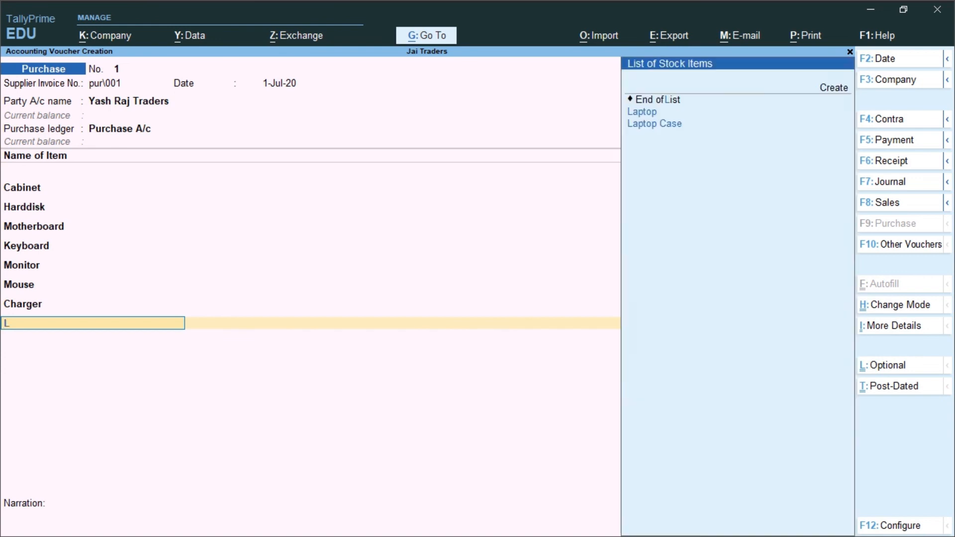
{"action": "key", "text": "Down"}
{"action": "key", "text": "Down"}
{"action": "key", "text": "Return"}
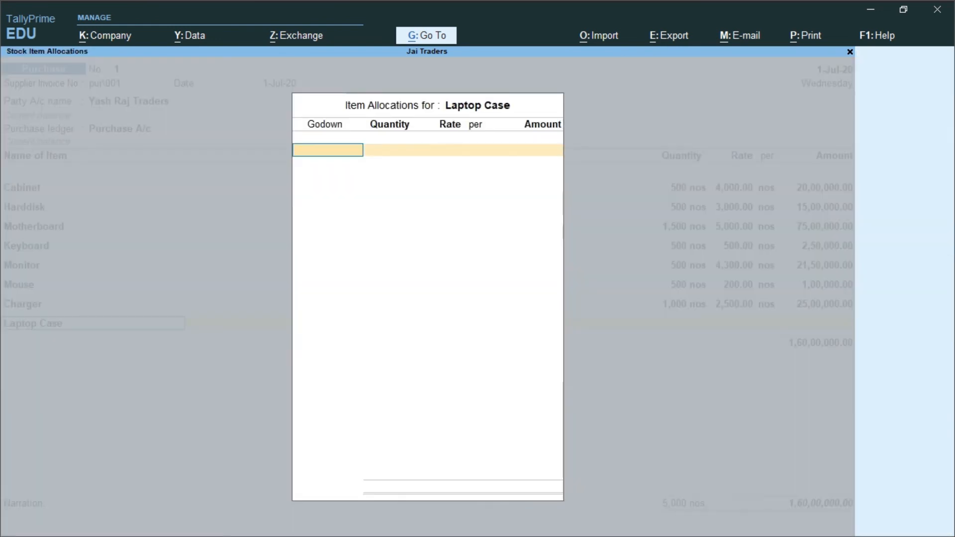
{"action": "type", "text": "Mu"}
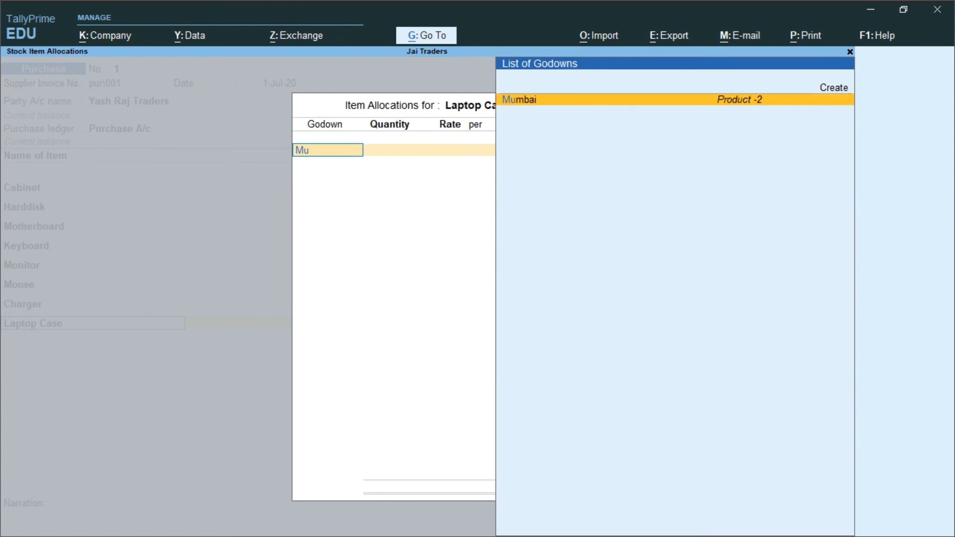
{"action": "key", "text": "Return"}
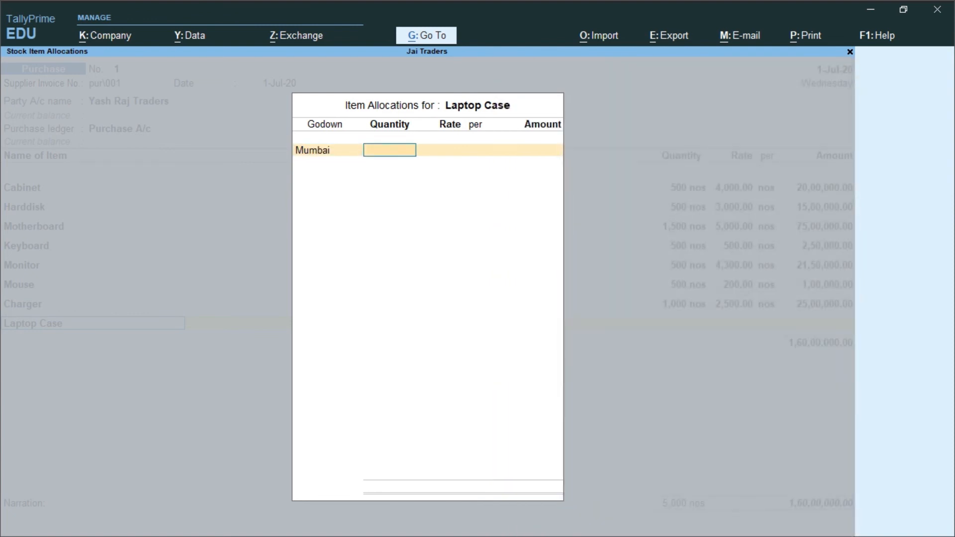
{"action": "type", "text": "1000"}
{"action": "key", "text": "Return"}
{"action": "type", "text": "3000"}
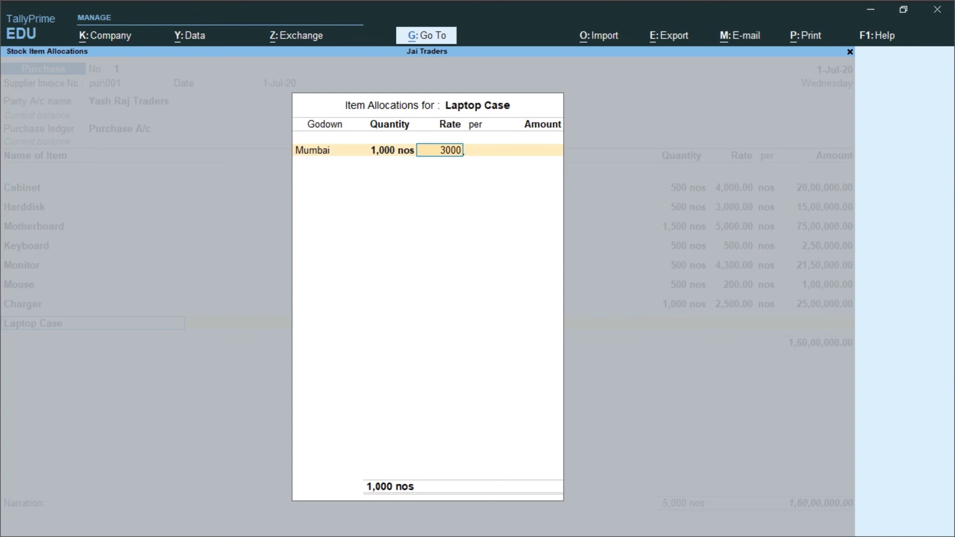
{"action": "key", "text": "Return"}
{"action": "key", "text": "Return"}
{"action": "key", "text": "Return"}
{"action": "key", "text": "Return"}
{"action": "key", "text": "Return"}
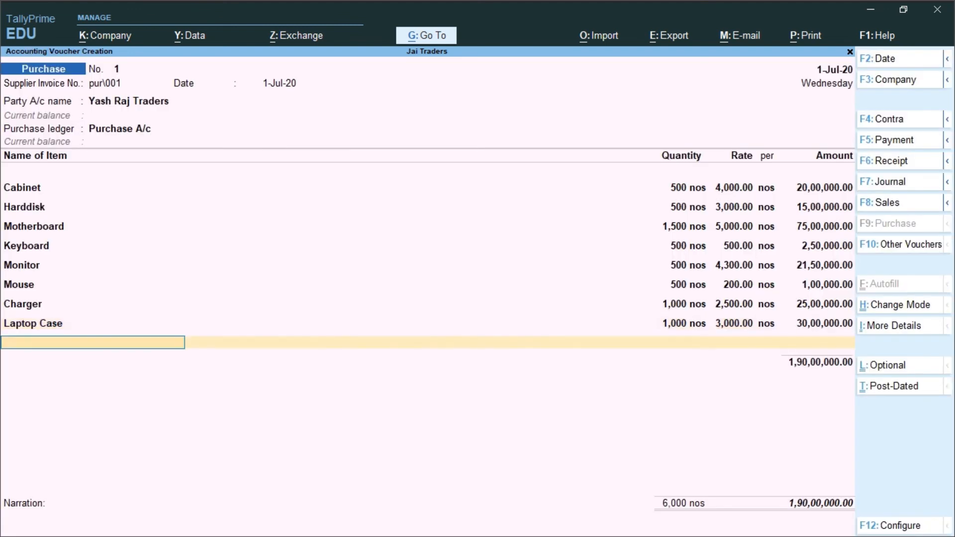
Step: End the item list and assign the full bill amount to the new reference pur\001 for Yash Raj Traders
{"action": "key", "text": "Return"}
{"action": "key", "text": "Return"}
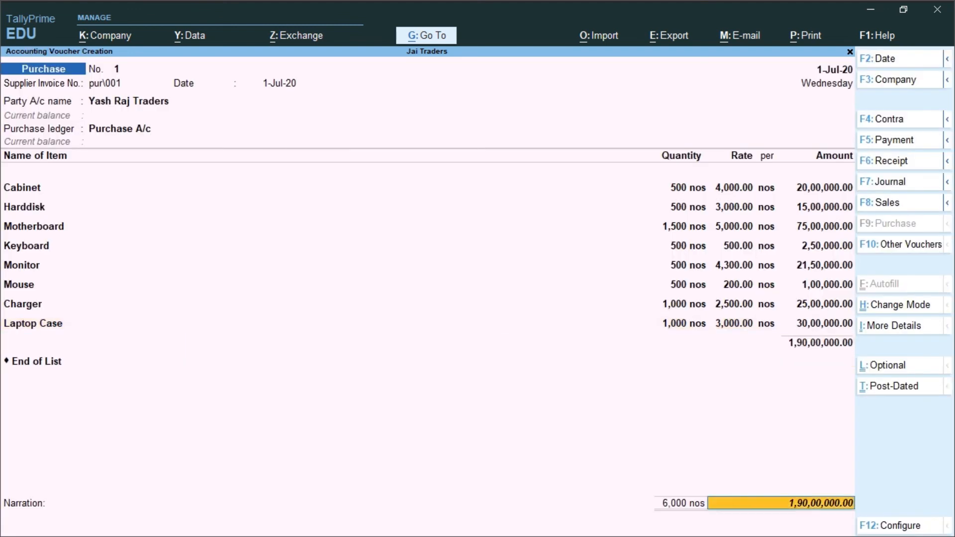
{"action": "key", "text": "Return"}
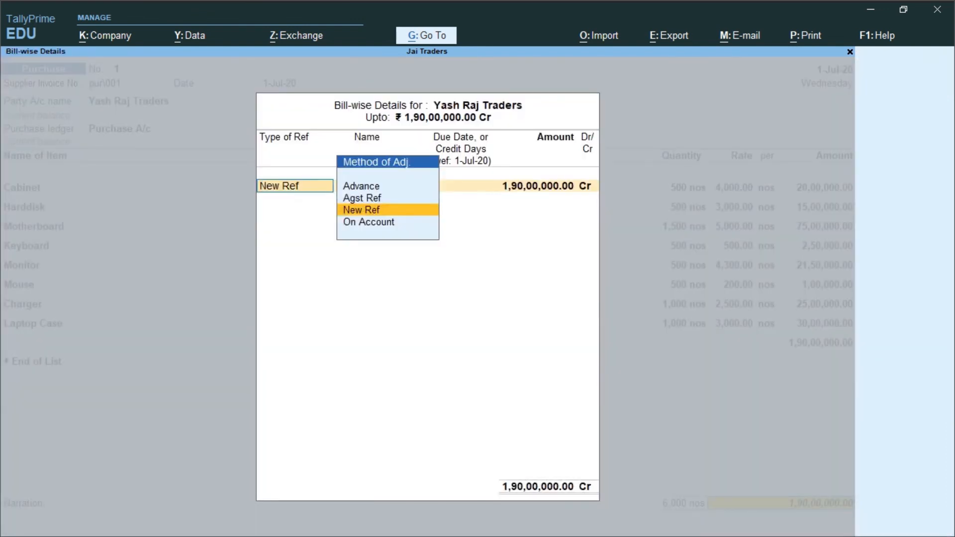
{"action": "key", "text": "Return"}
{"action": "key", "text": "Return"}
{"action": "key", "text": "Return"}
{"action": "key", "text": "Return"}
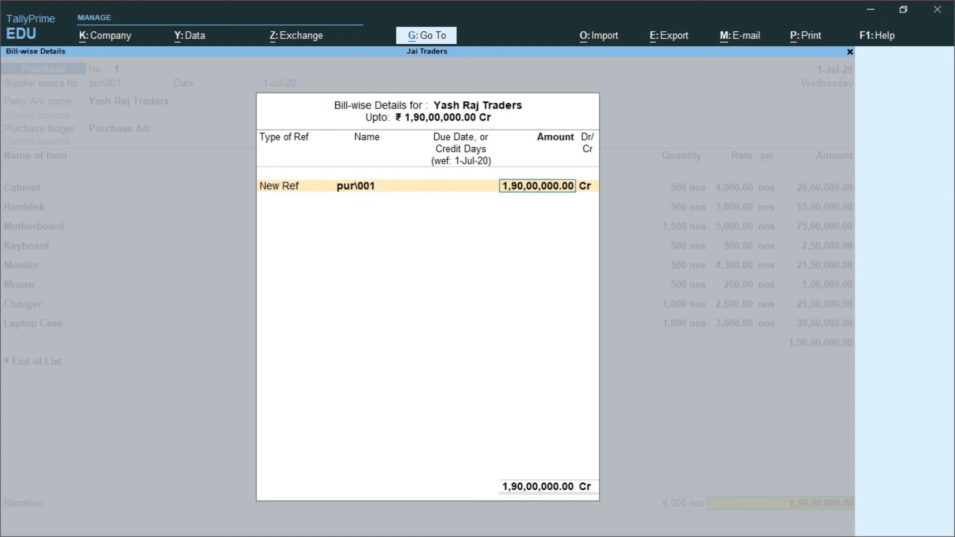
{"action": "key", "text": "Return"}
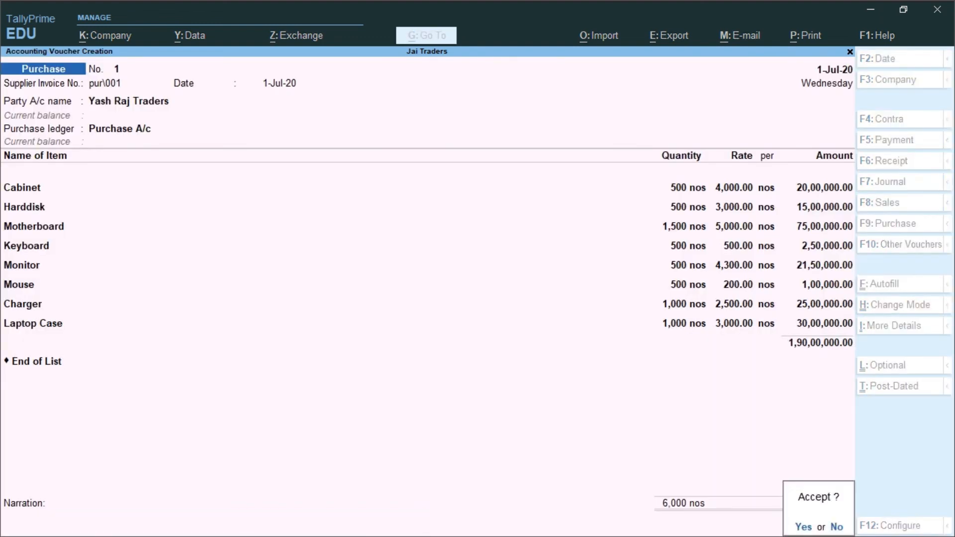
Step: Save the purchase voucher and return to the Gateway of Tally
{"action": "key", "text": "y"}
{"action": "key", "text": "Escape"}
{"action": "key", "text": "y"}
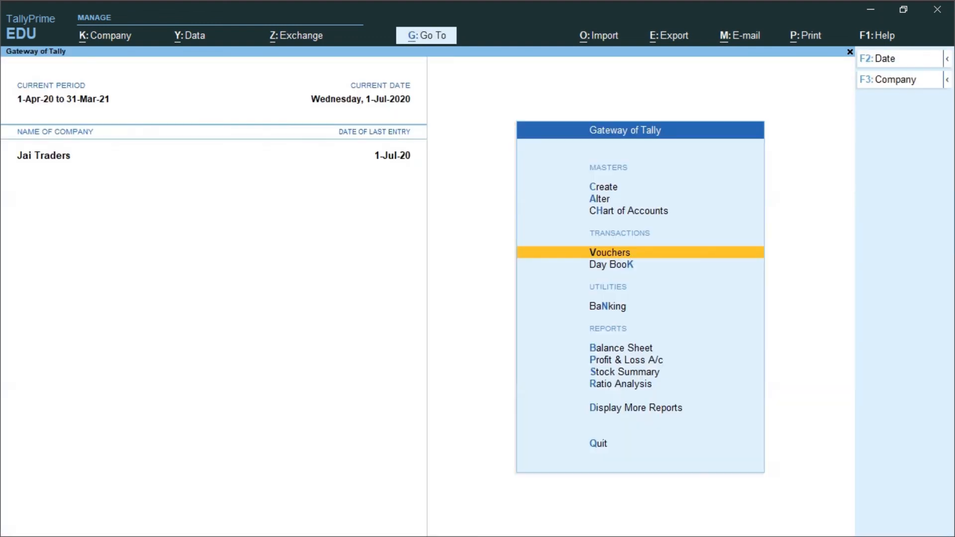
Step: Open the Stock Summary report and expand Raw Material to show its individual items
{"action": "key", "text": "Down"}
{"action": "key", "text": "Down"}
{"action": "key", "text": "Down"}
{"action": "key", "text": "Down"}
{"action": "key", "text": "Down"}
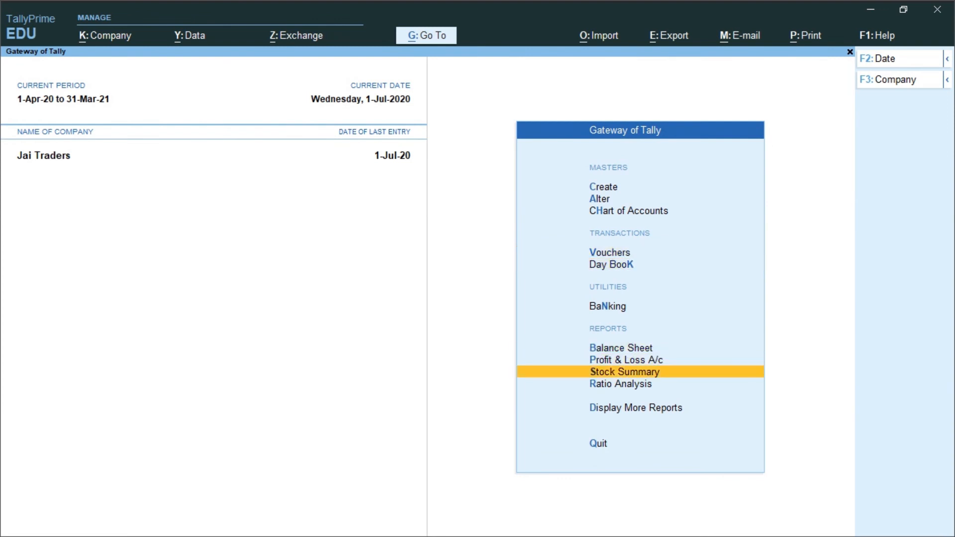
{"action": "key", "text": "Return"}
{"action": "key", "text": "alt"}
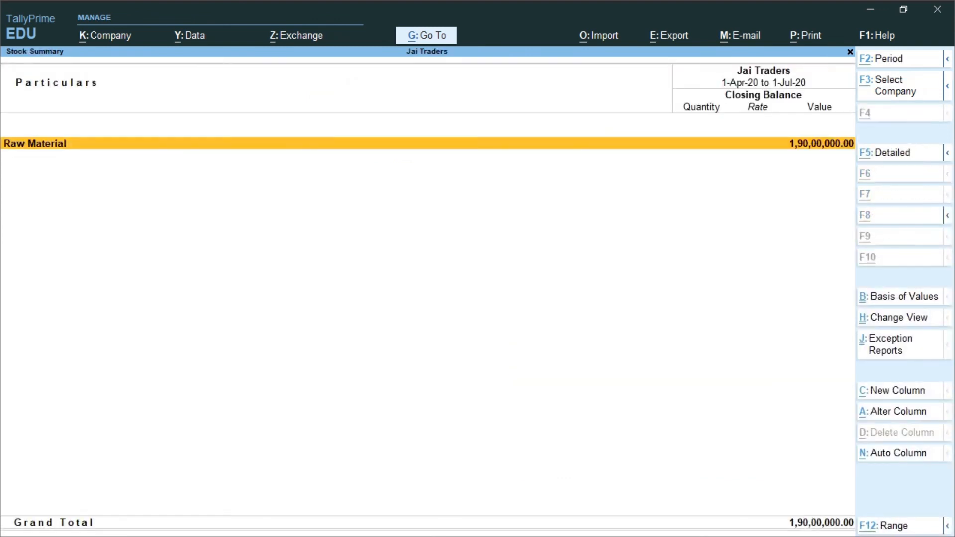
{"action": "key", "text": "alt+F1"}
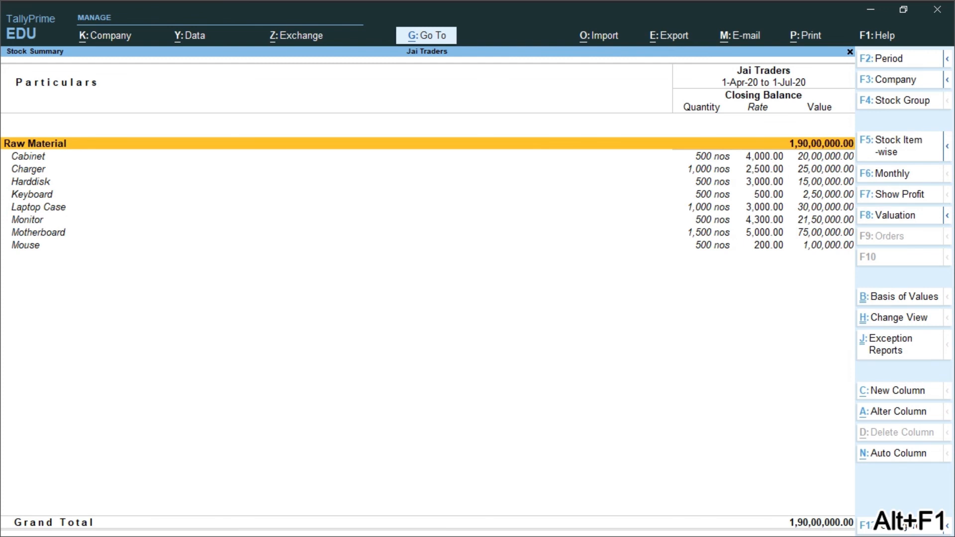
Step: Check the closing quantity, rate and value of each raw material item from Cabinet to Mouse, and close the report
{"action": "key", "text": "Down"}
{"action": "key", "text": "Down"}
{"action": "key", "text": "Down"}
{"action": "key", "text": "Down"}
{"action": "key", "text": "Down"}
{"action": "key", "text": "Down"}
{"action": "key", "text": "Down"}
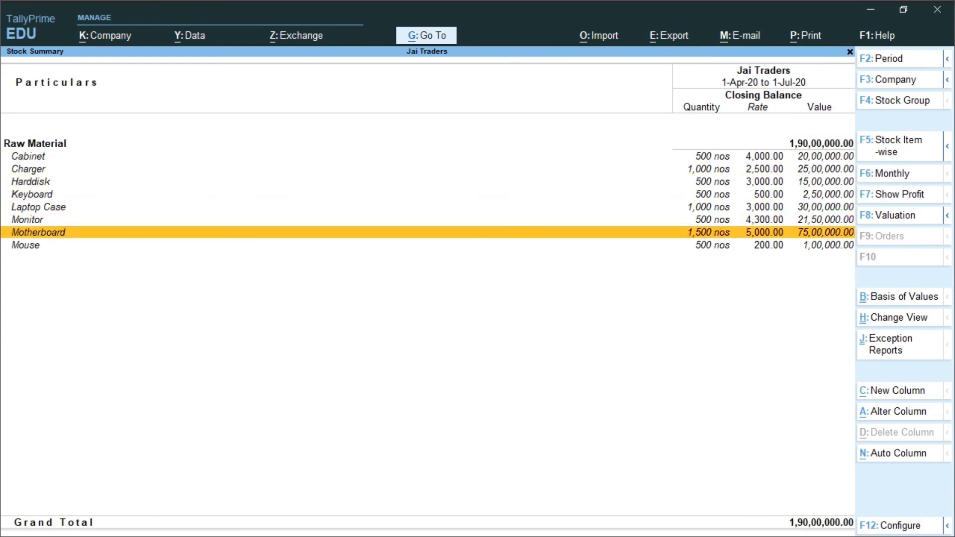
{"action": "key", "text": "Down"}
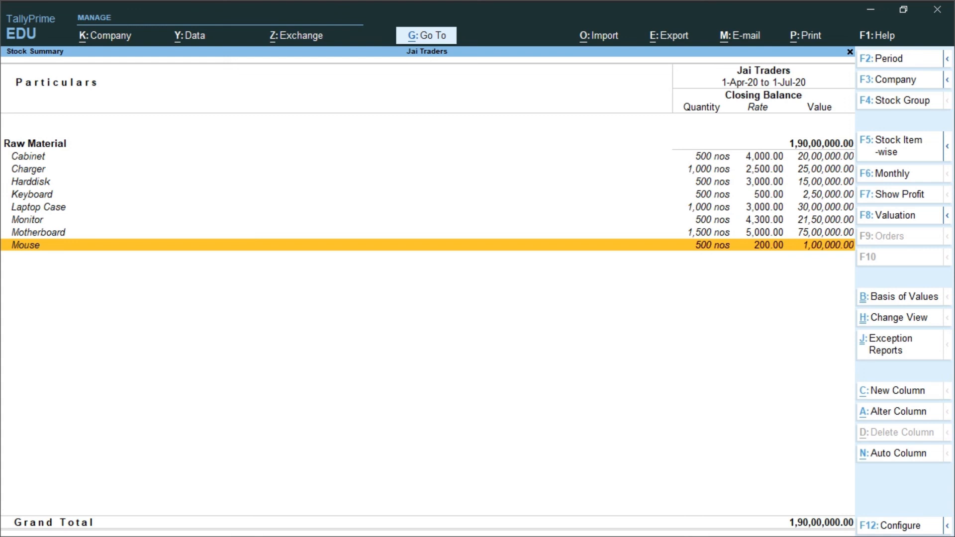
{"action": "key", "text": "Escape"}
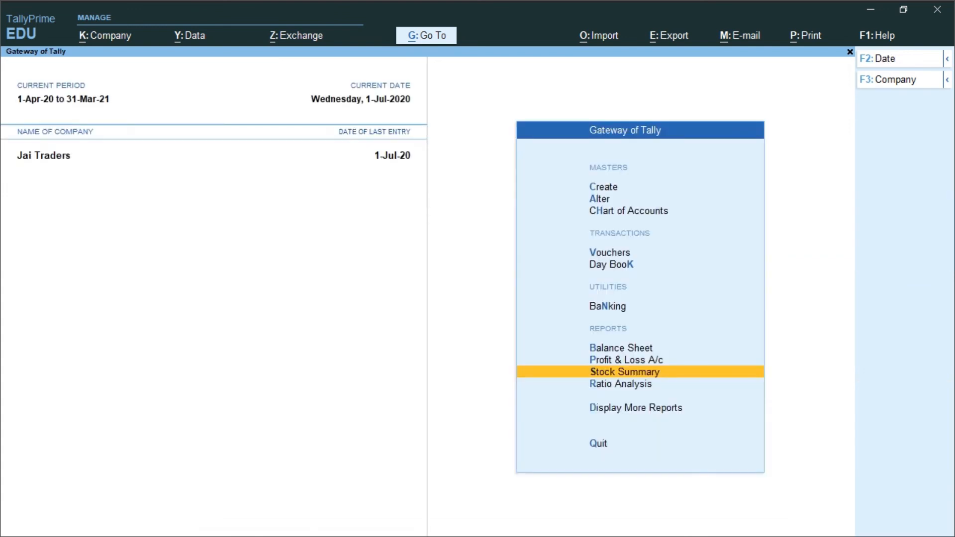